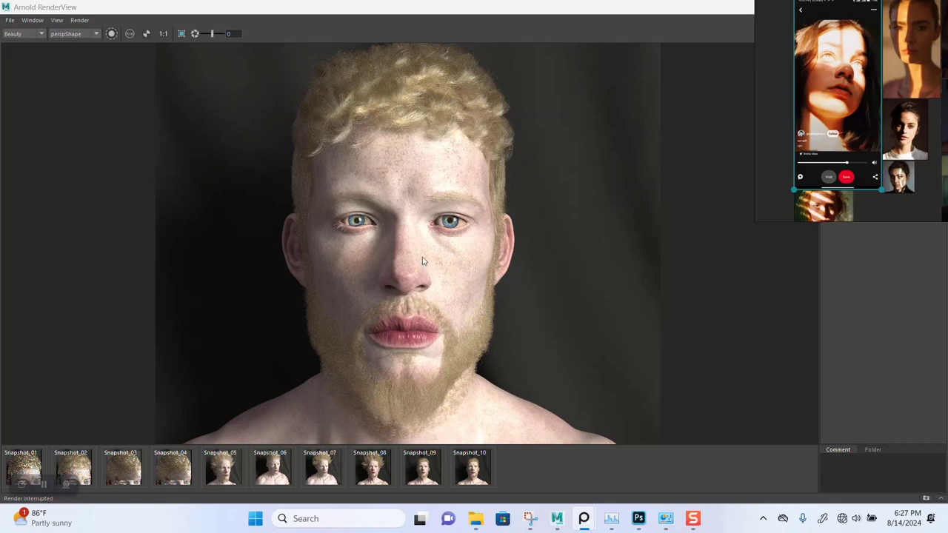
Zoom into the render and move the PureRef reference window aside.
scroll(418, 270, "up", 2)
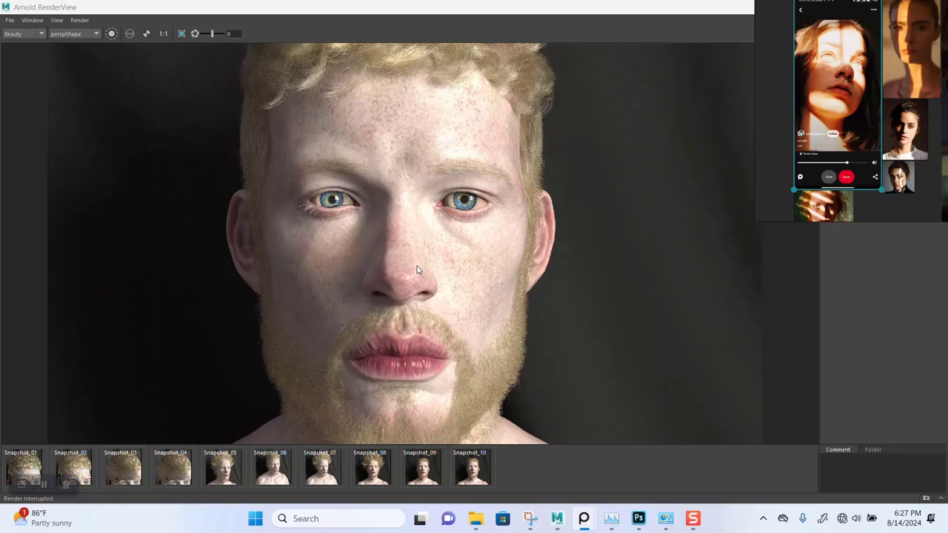
scroll(417, 268, "down", 1)
scroll(417, 268, "up", 1)
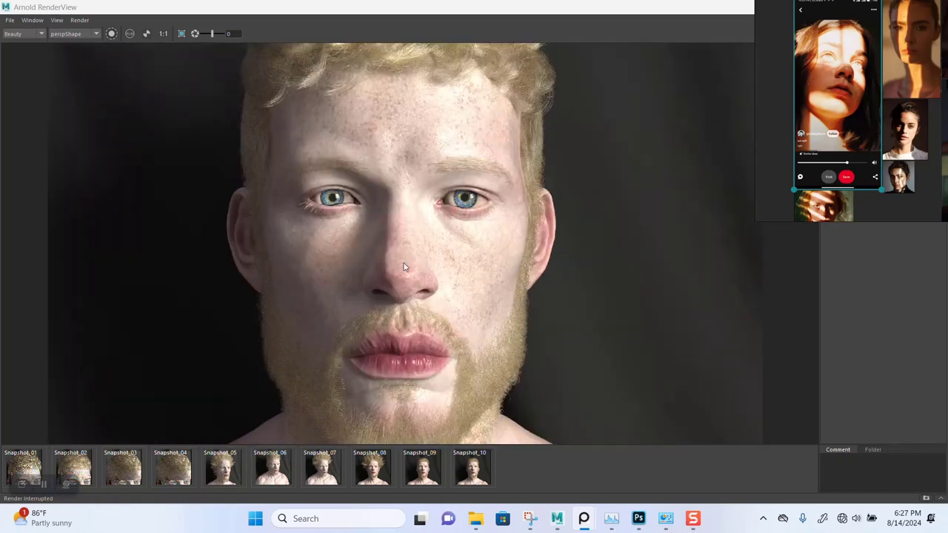
left_click_drag(849, 121, 712, 150)
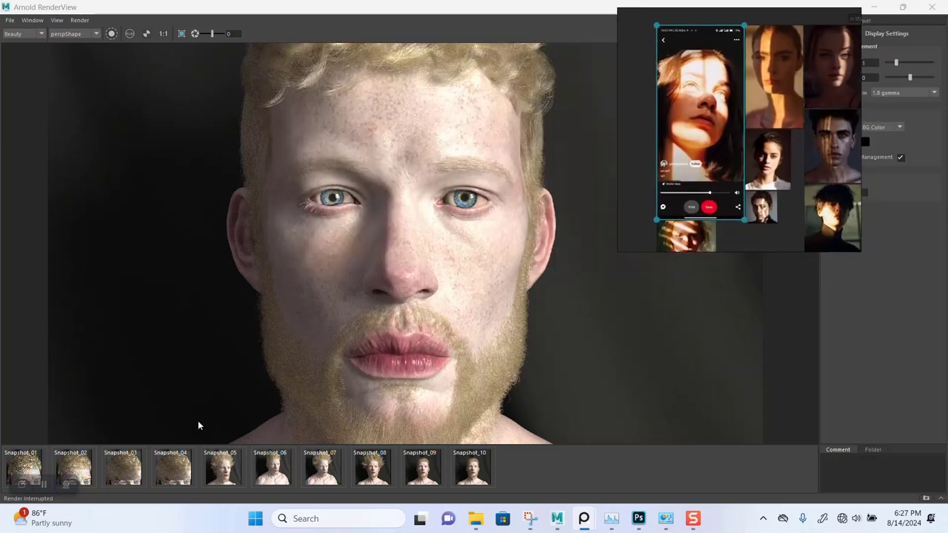
Compare the Snapshot_05 and Snapshot_10 renders, then minimize Arnold RenderView.
left_click(220, 474)
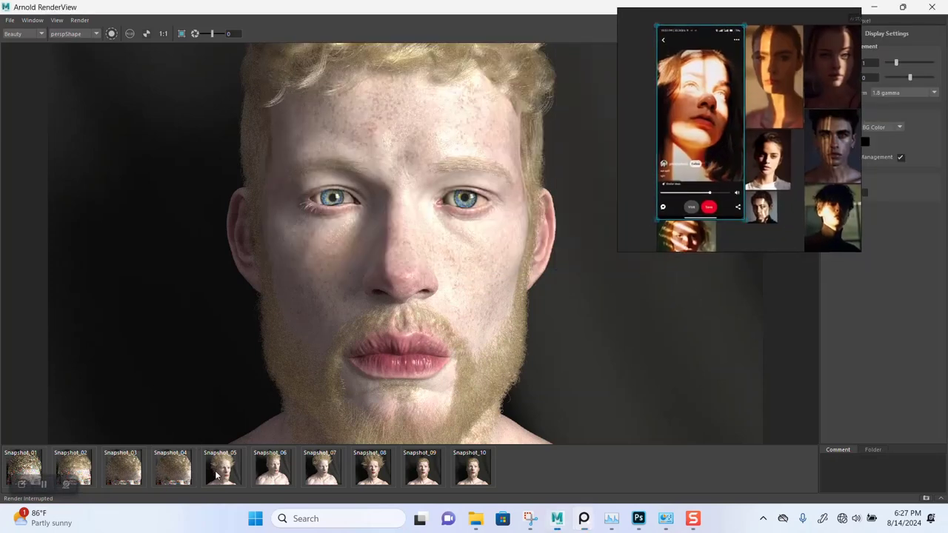
scroll(388, 284, "up", 5)
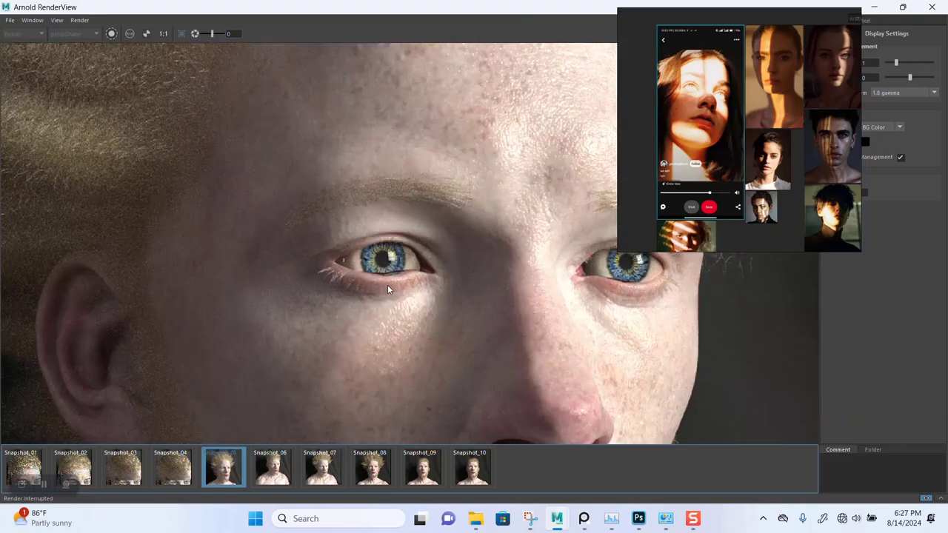
scroll(372, 242, "down", 2)
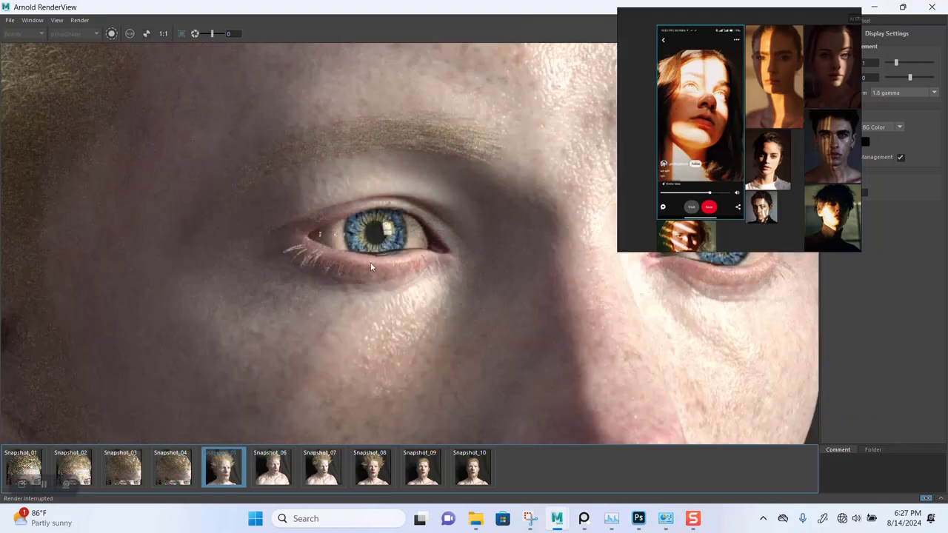
left_click(473, 471)
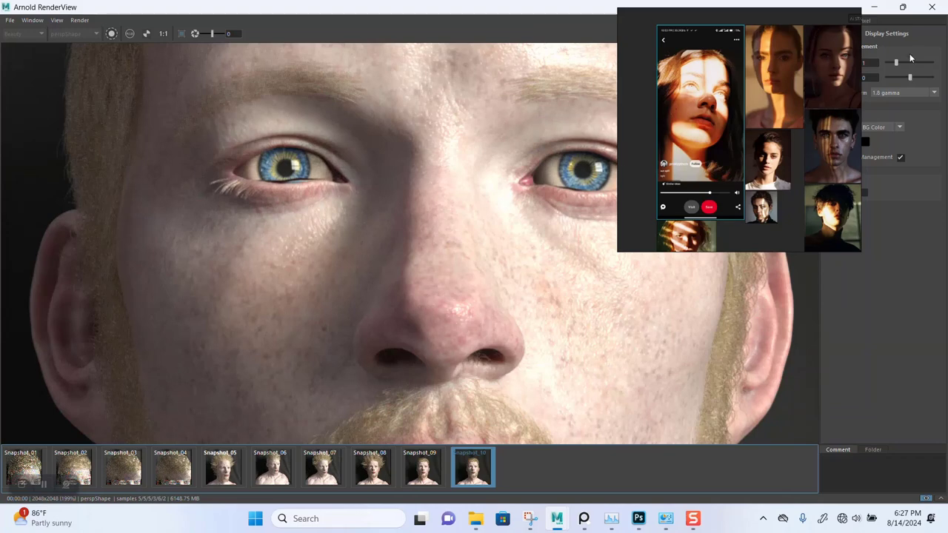
left_click(875, 9)
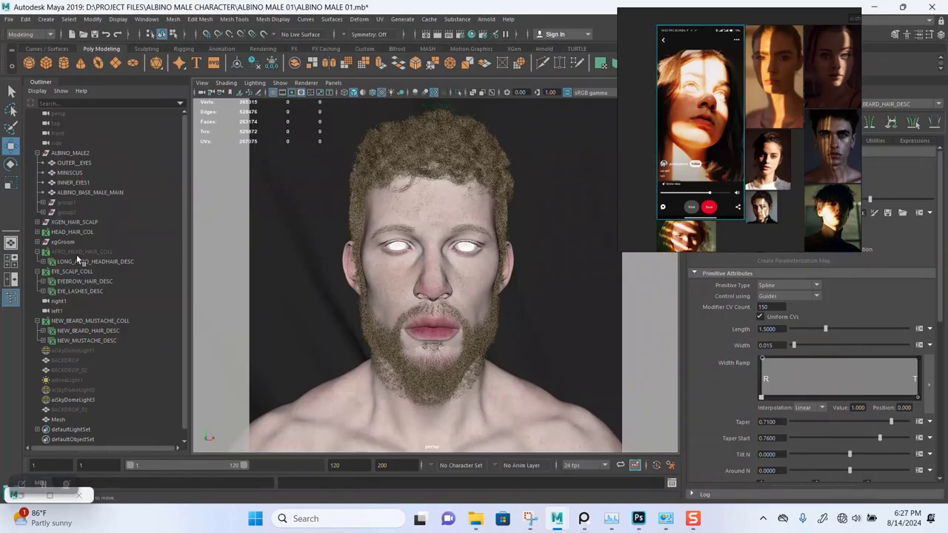
Select the INNER_EYES1 mesh and open the Hypershade editor.
left_click(74, 184)
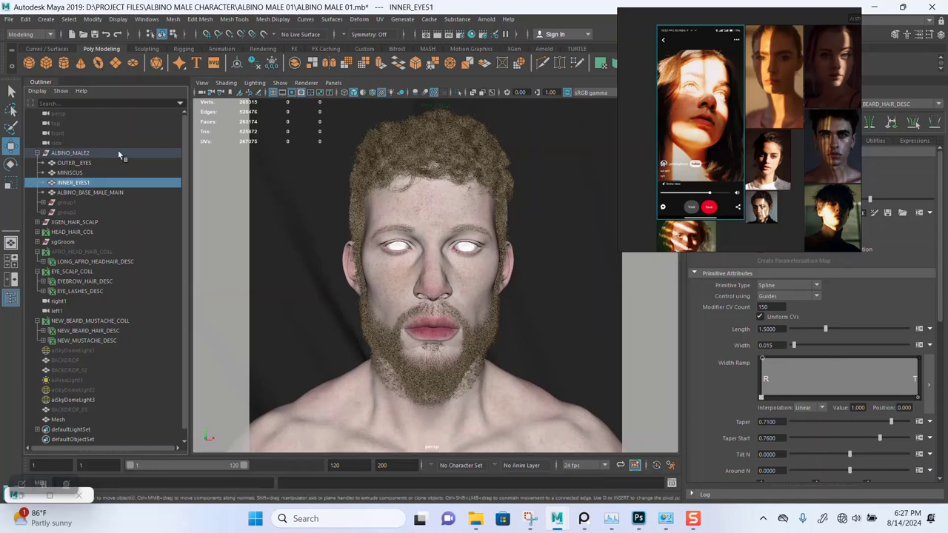
left_click(138, 20)
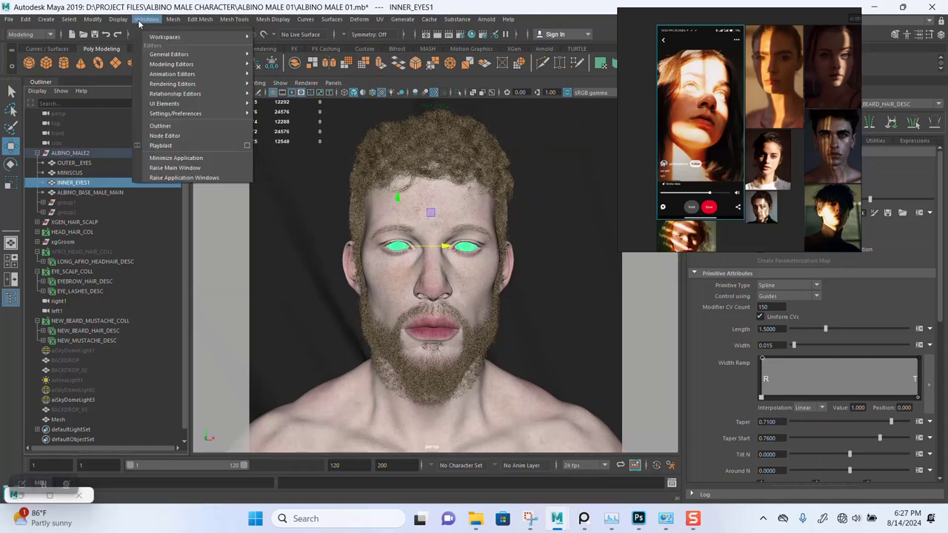
mouse_move(186, 85)
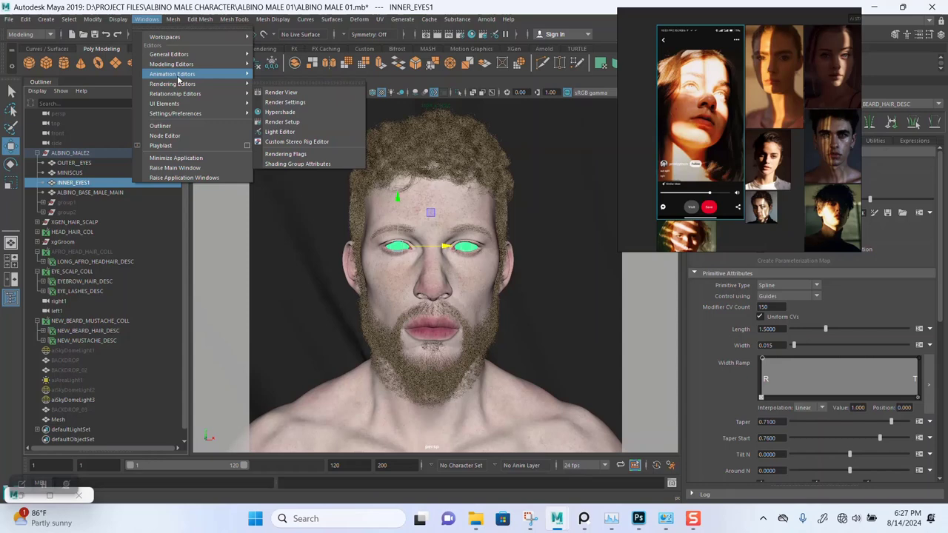
left_click(289, 115)
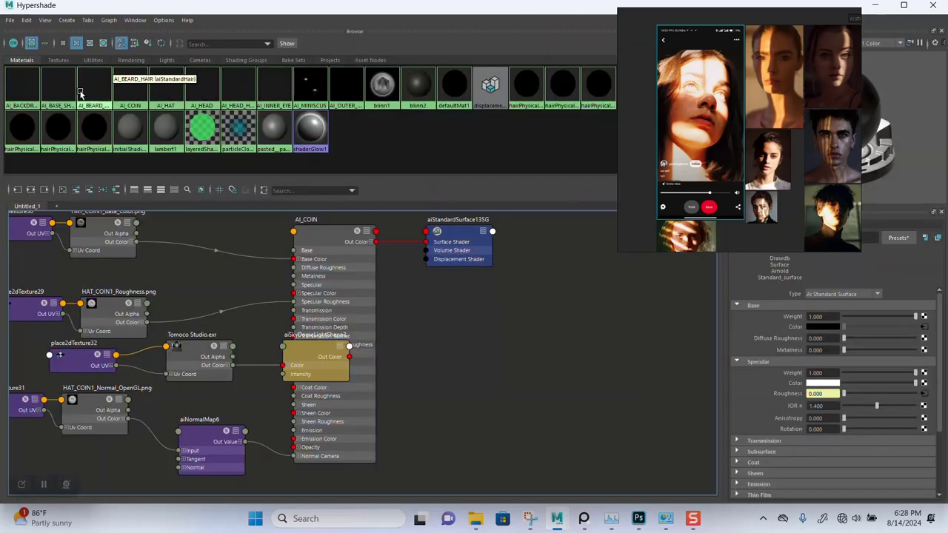
Graph the AI_INNER_EYE network, inspect its roughness texture and aiNormalMap, then minimize Hypershade.
right_click(275, 92)
left_click(274, 118)
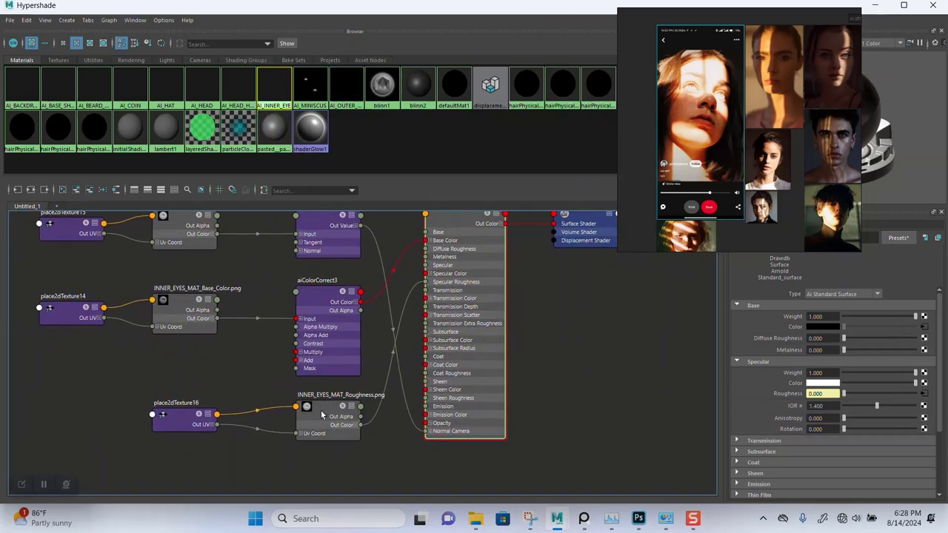
left_click(322, 415)
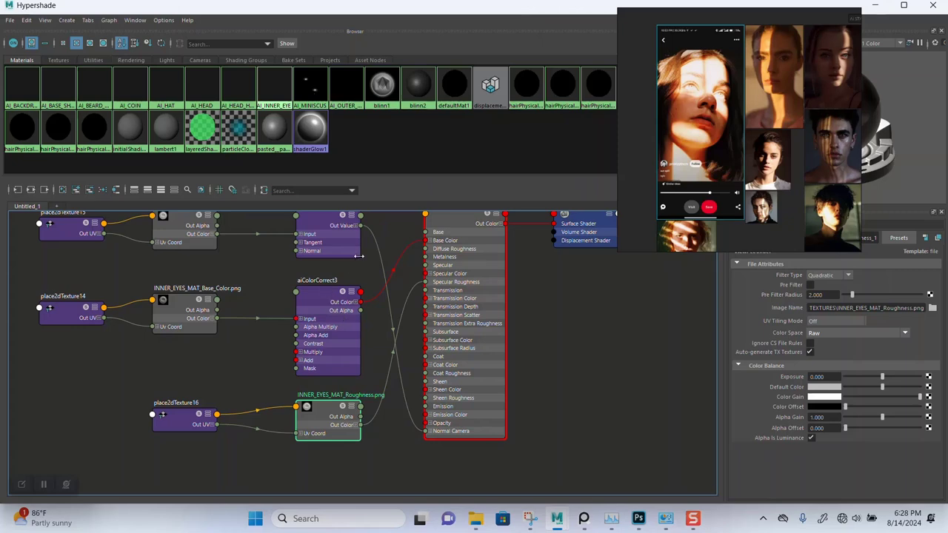
middle_click_drag(364, 262, 364, 317, "alt")
scroll(316, 280, "up", 3)
left_click(316, 279)
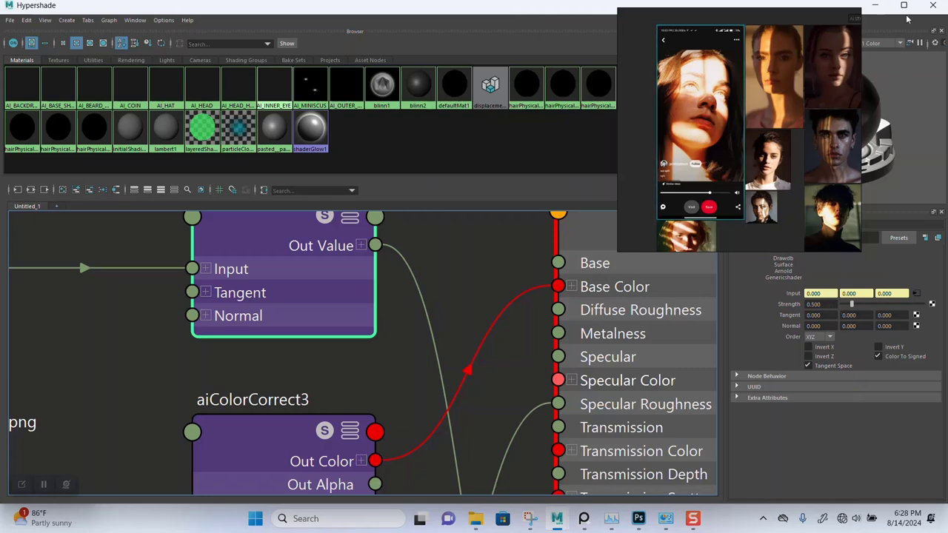
left_click(874, 5)
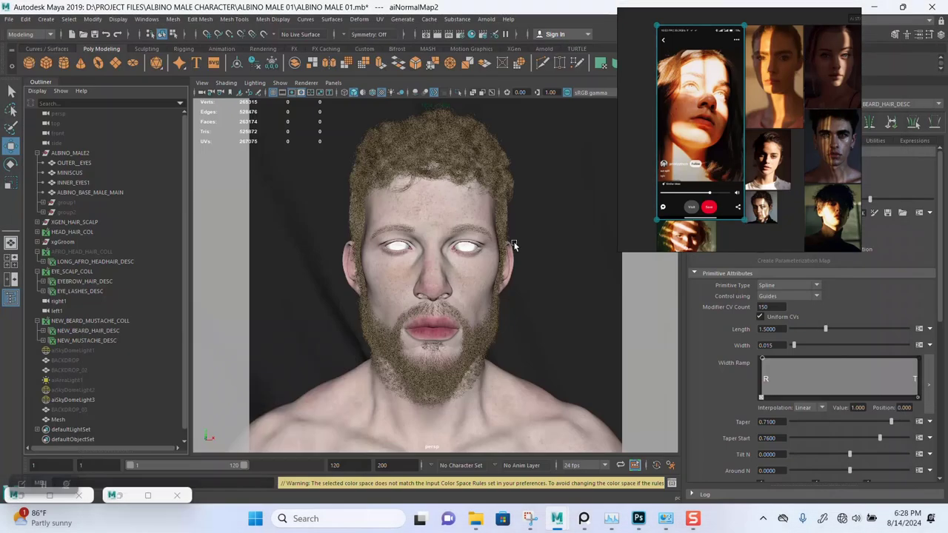
left_click(130, 495)
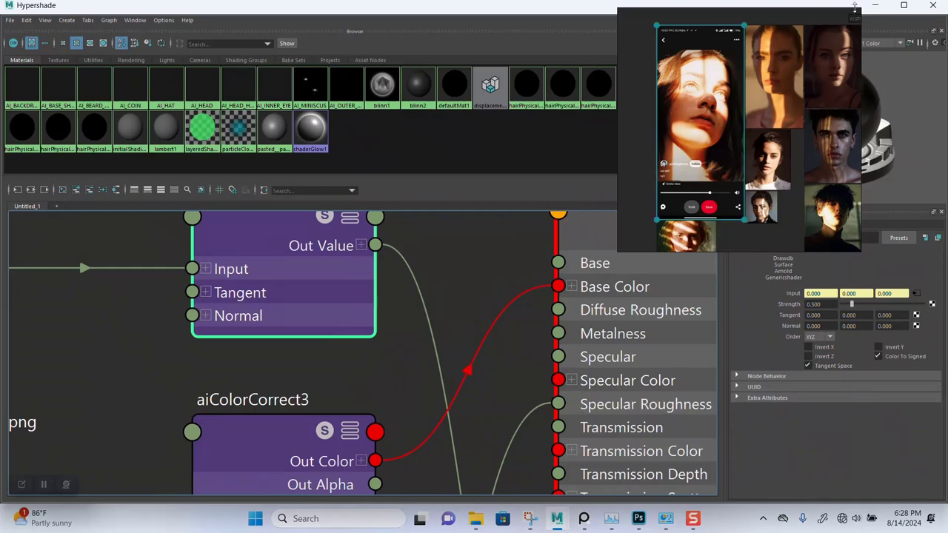
left_click(875, 7)
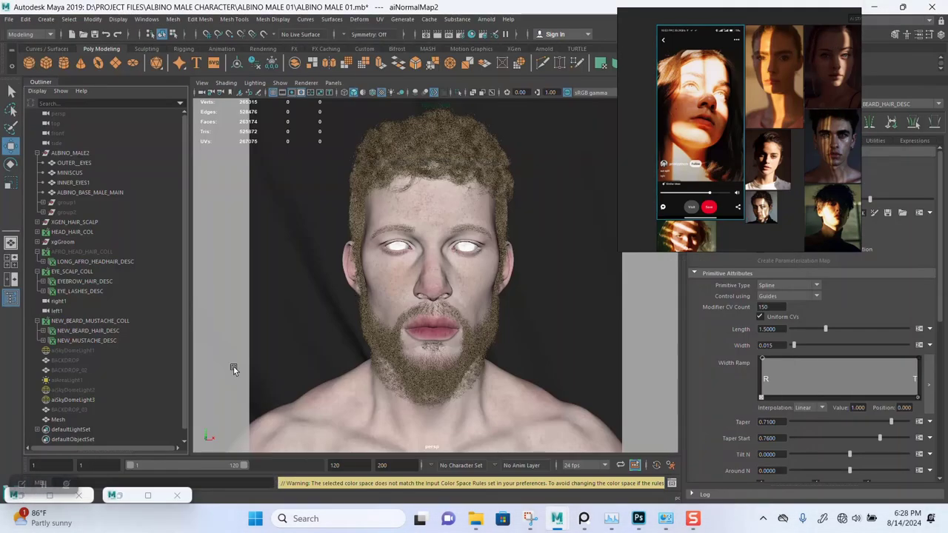
Bring back Arnold RenderView and examine the Snapshot_05 forehead hairline close-up.
left_click(50, 498)
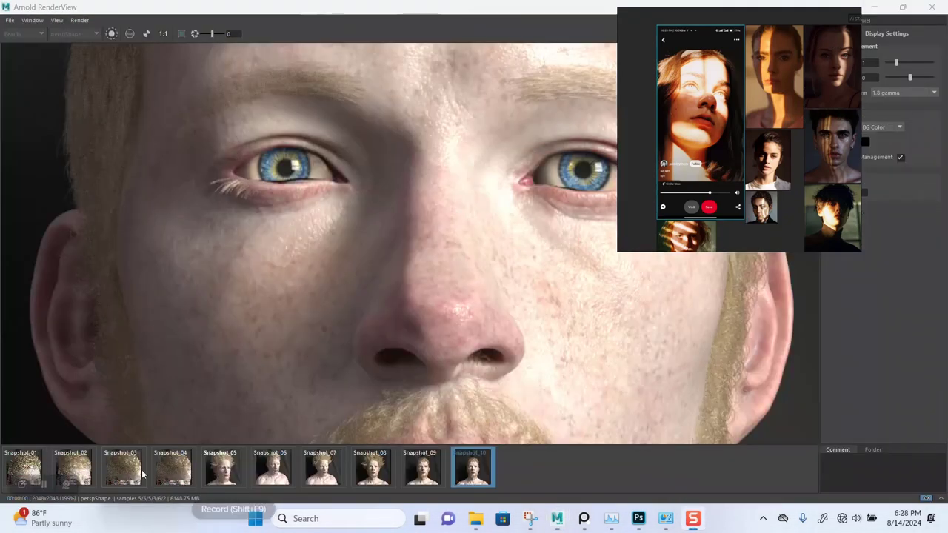
scroll(393, 280, "down", 2)
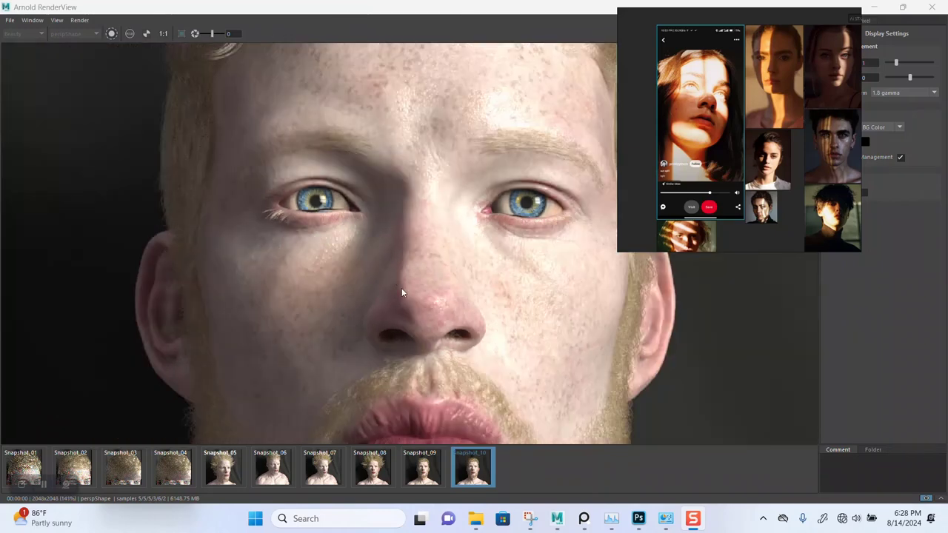
scroll(402, 292, "down", 2)
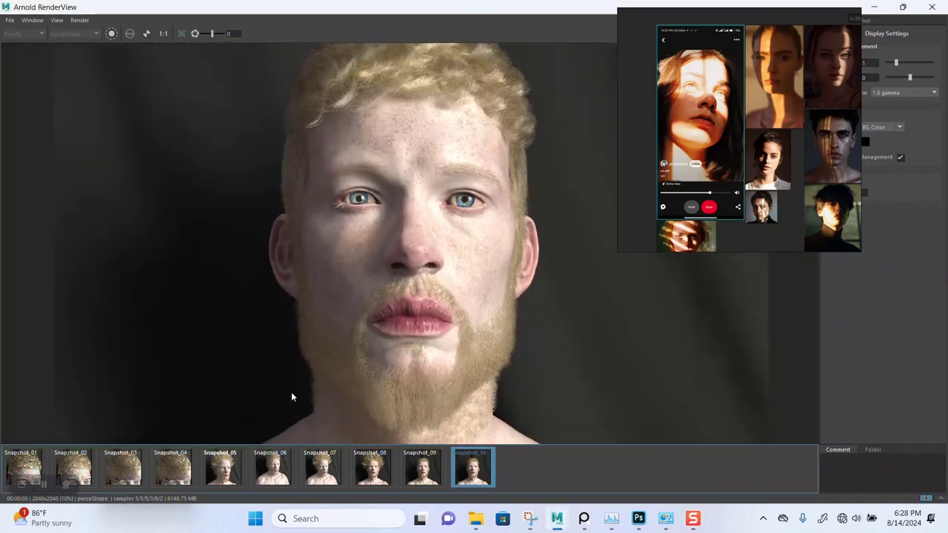
left_click(222, 469)
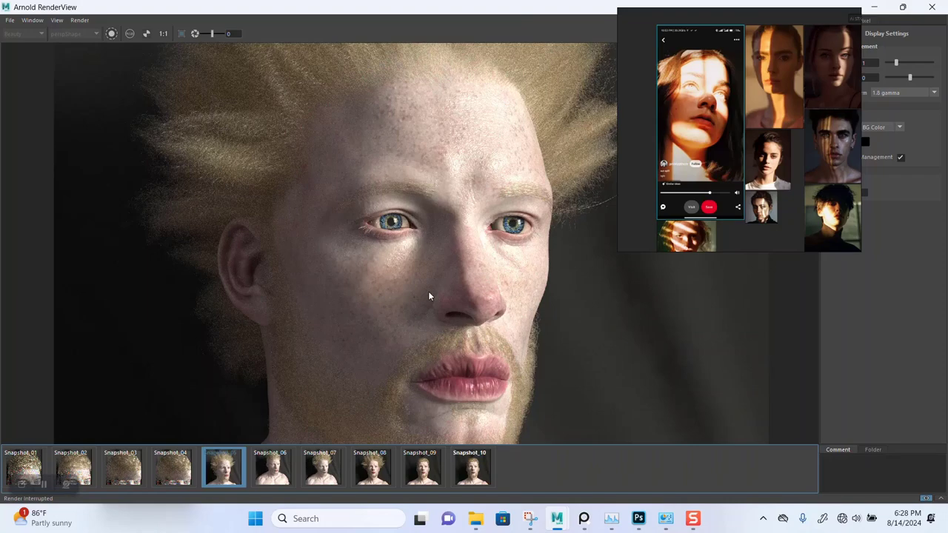
scroll(429, 291, "down", 1)
scroll(429, 124, "up", 2)
scroll(403, 106, "up", 1)
scroll(351, 184, "up", 2)
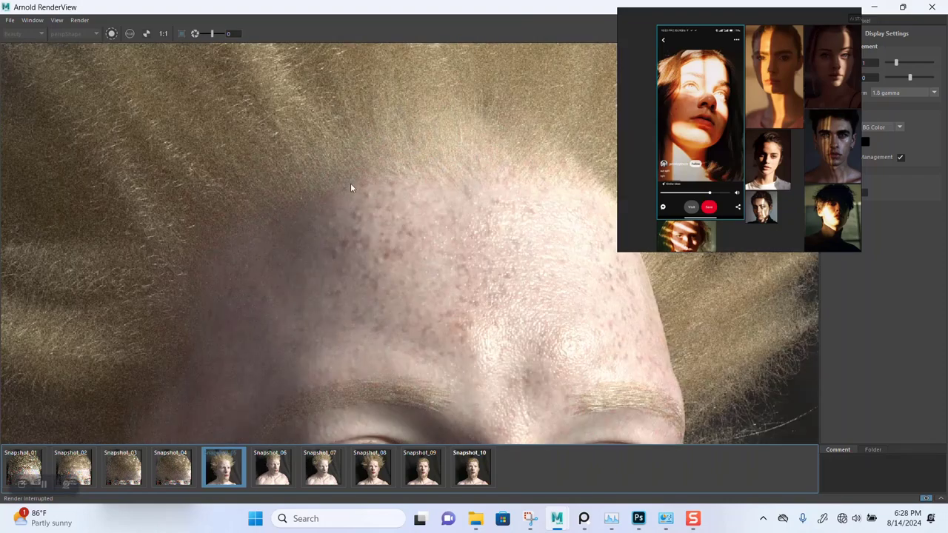
middle_click_drag(369, 217, 374, 254)
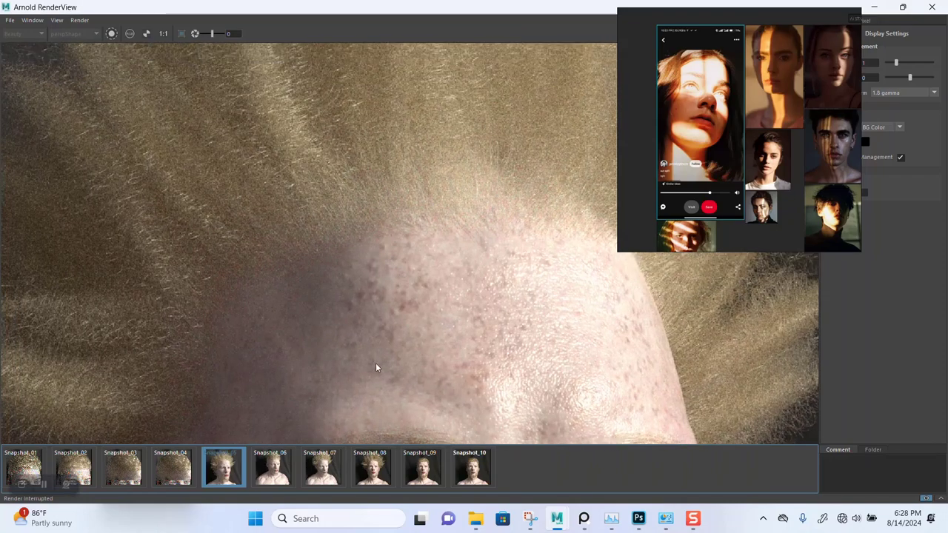
Display Snapshot_08 and zoom in on its hairline.
left_click(374, 478)
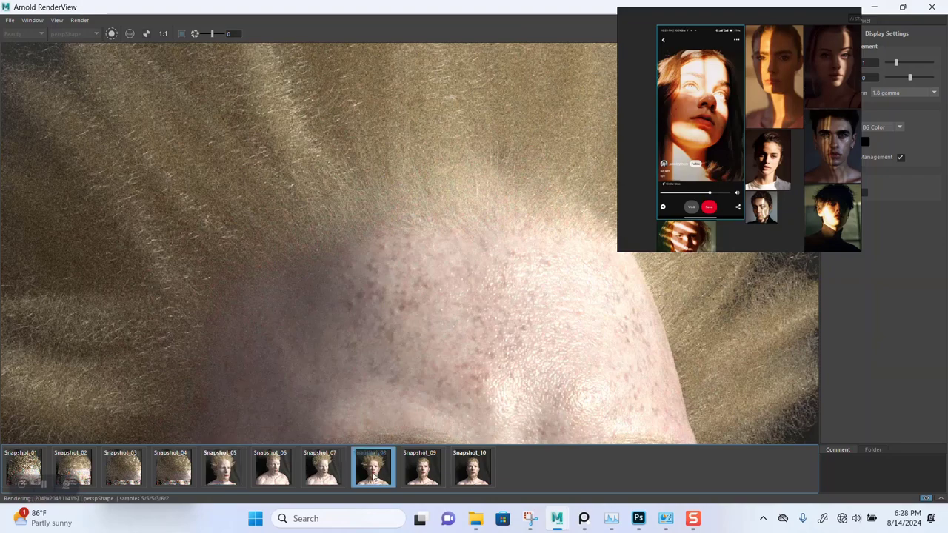
scroll(432, 236, "up", 2)
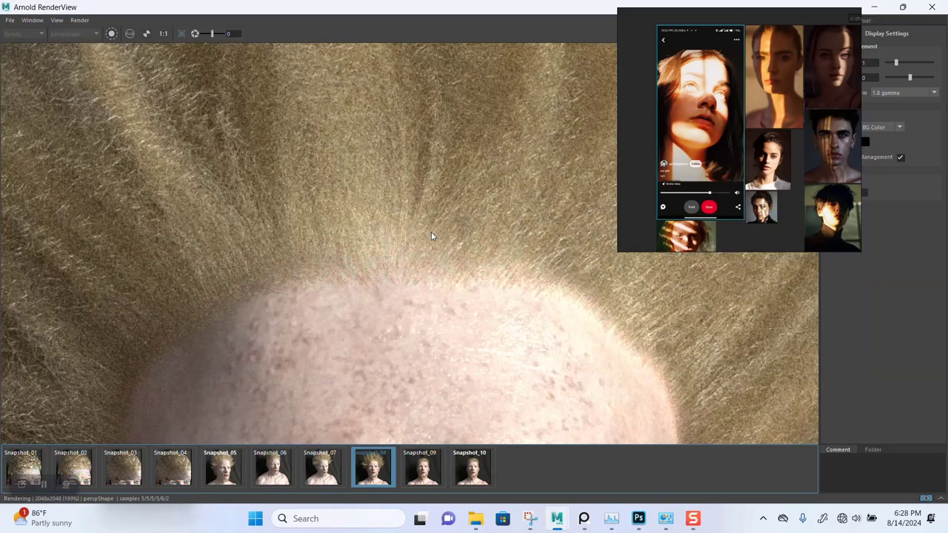
middle_click_drag(349, 207, 405, 242)
scroll(370, 220, "down", 3)
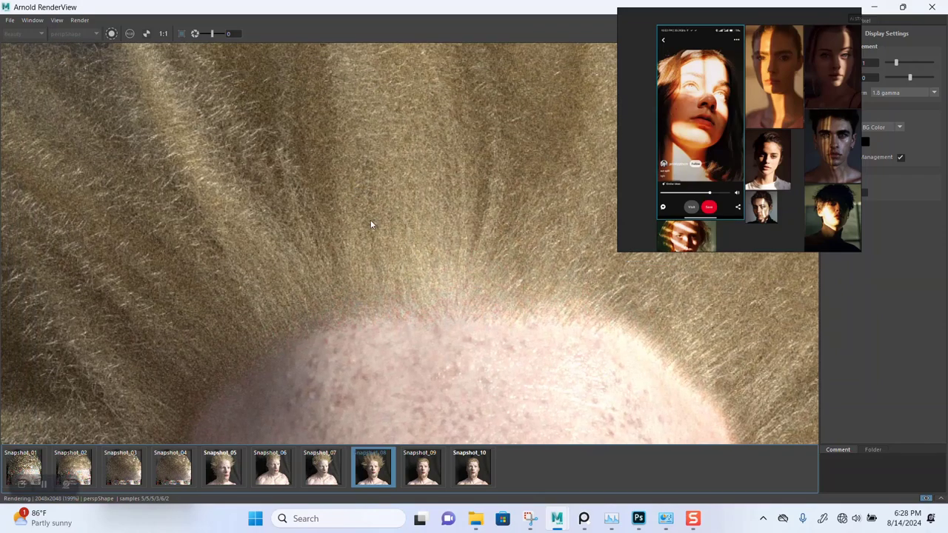
scroll(413, 370, "up", 4)
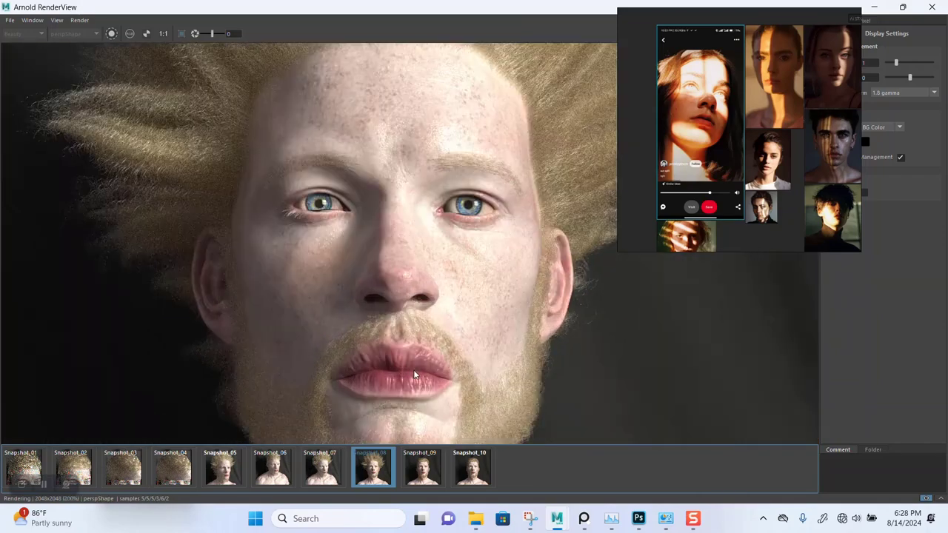
scroll(432, 374, "down", 2)
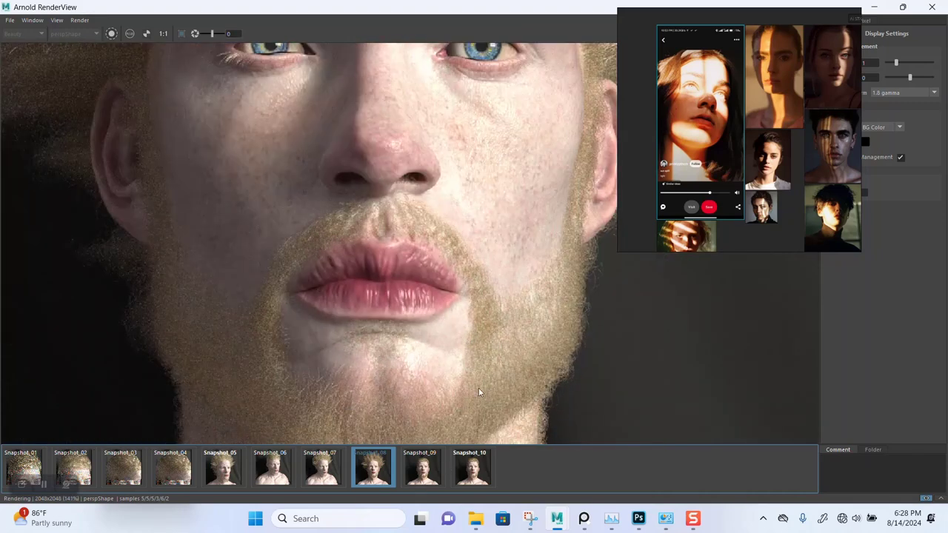
Check Snapshot_10, return to Snapshot_08's spiky hair top, then minimize RenderView.
left_click(464, 468)
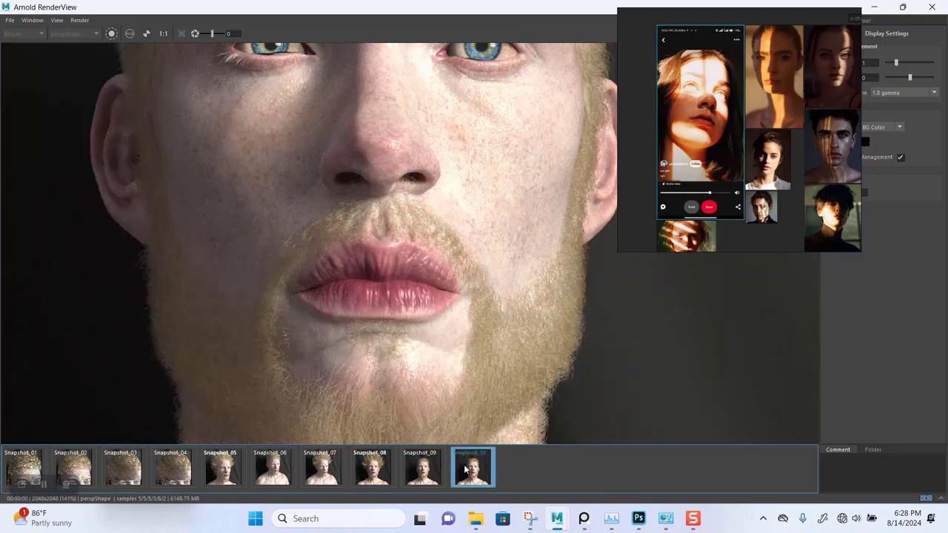
scroll(475, 368, "up", 2)
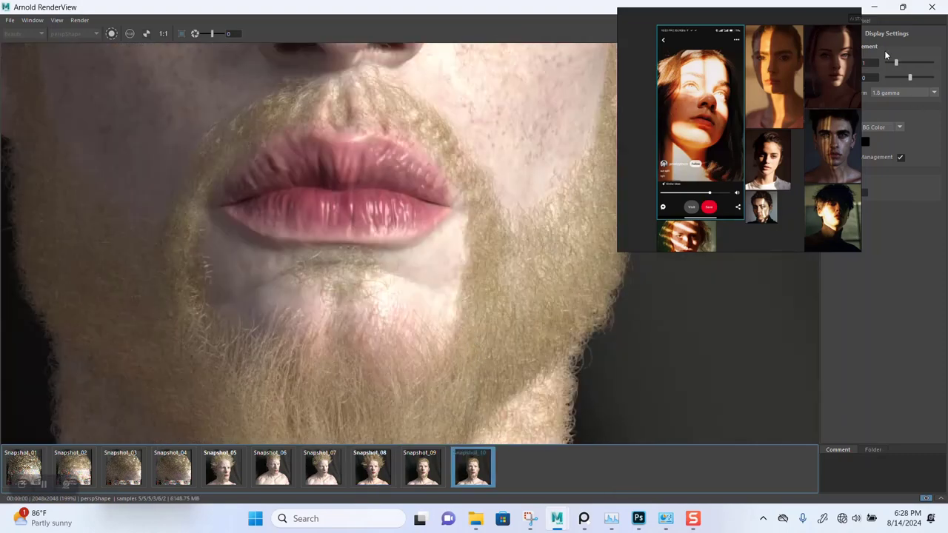
scroll(410, 341, "down", 4)
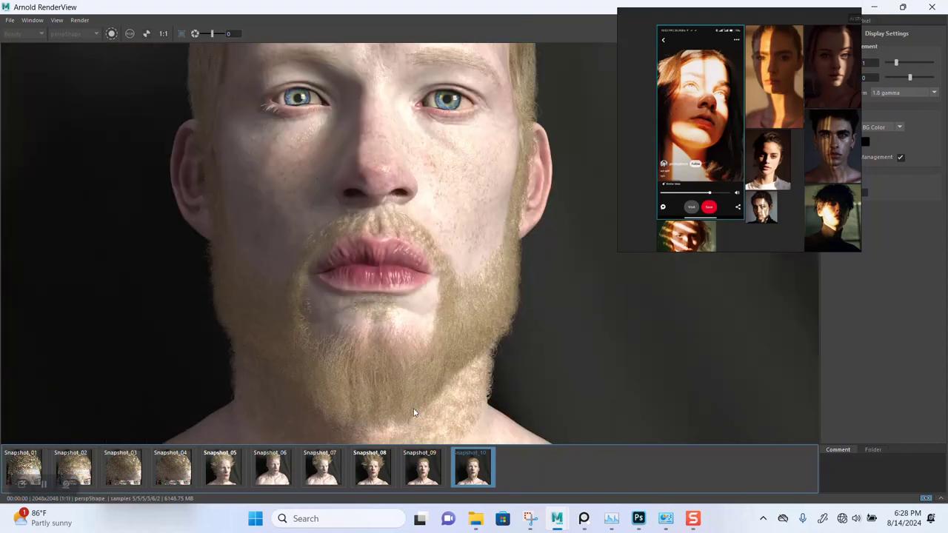
left_click(373, 468)
scroll(423, 304, "down", 3)
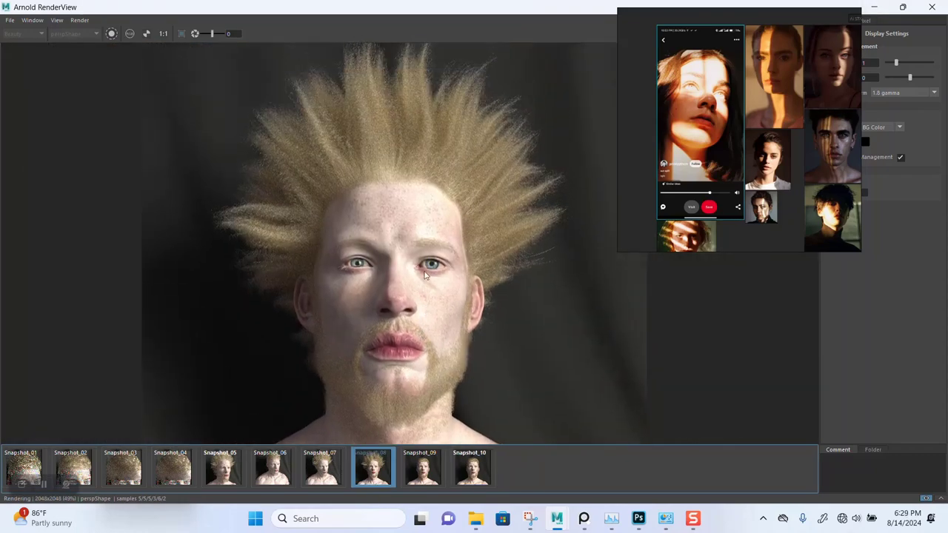
scroll(414, 158, "up", 2)
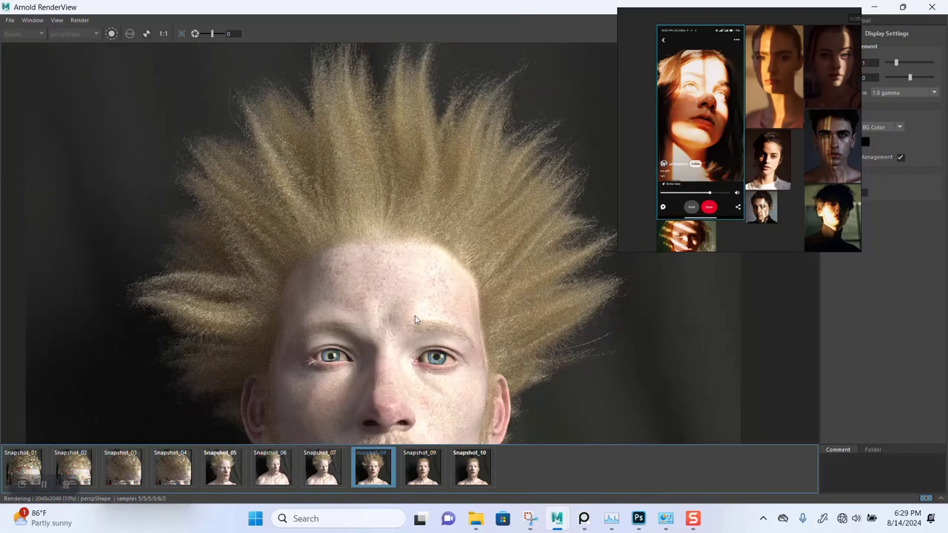
middle_click_drag(415, 320, 423, 257)
left_click(875, 8)
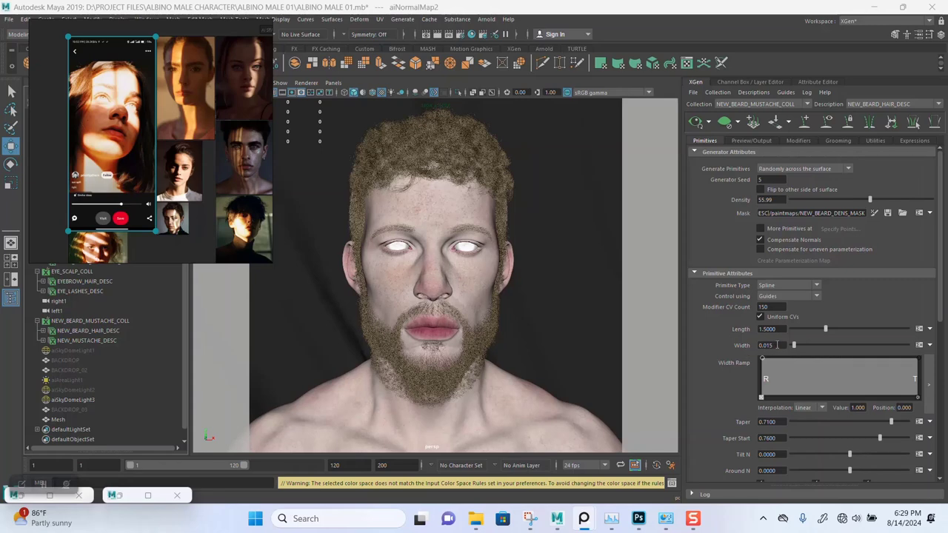
Switch the XGen collection dropdown to AFRO_HEAD_HAIR_COLL.
left_click(770, 104)
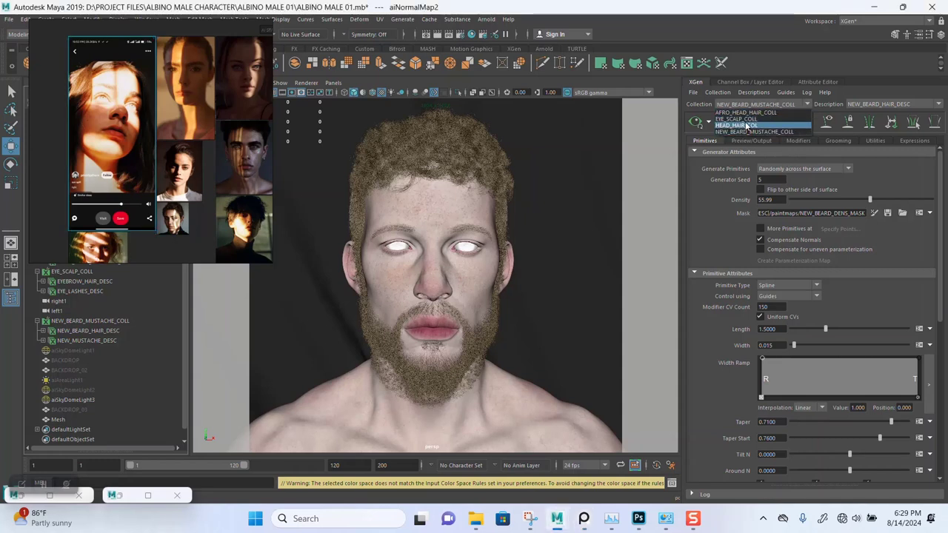
left_click(745, 111)
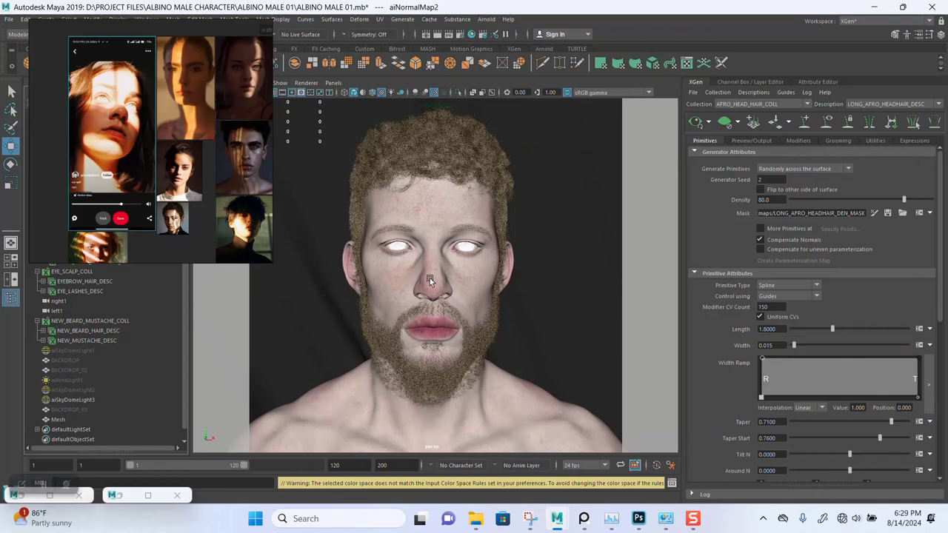
Reposition the PureRef board, then select and enlarge the small striped-light portrait.
left_click_drag(138, 192, 772, 192)
scroll(725, 216, "down", 6)
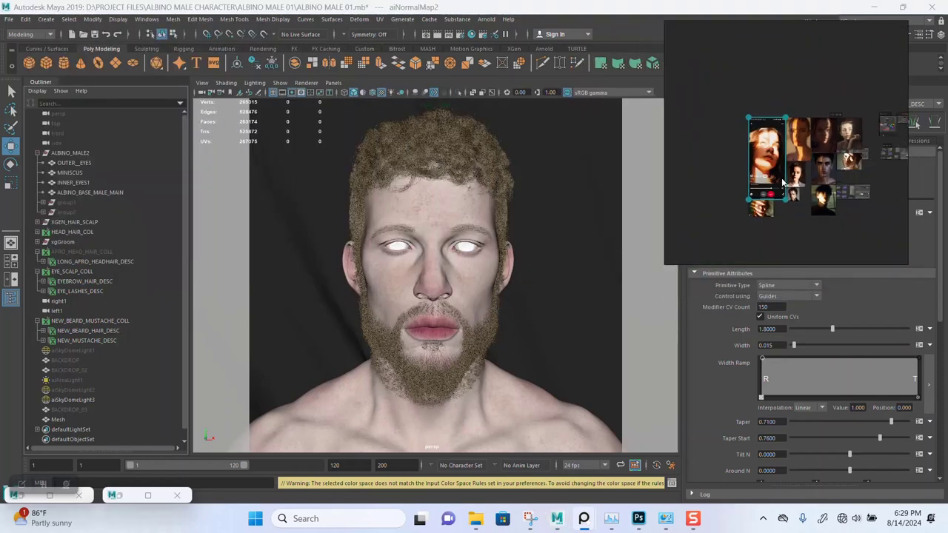
scroll(771, 184, "up", 6)
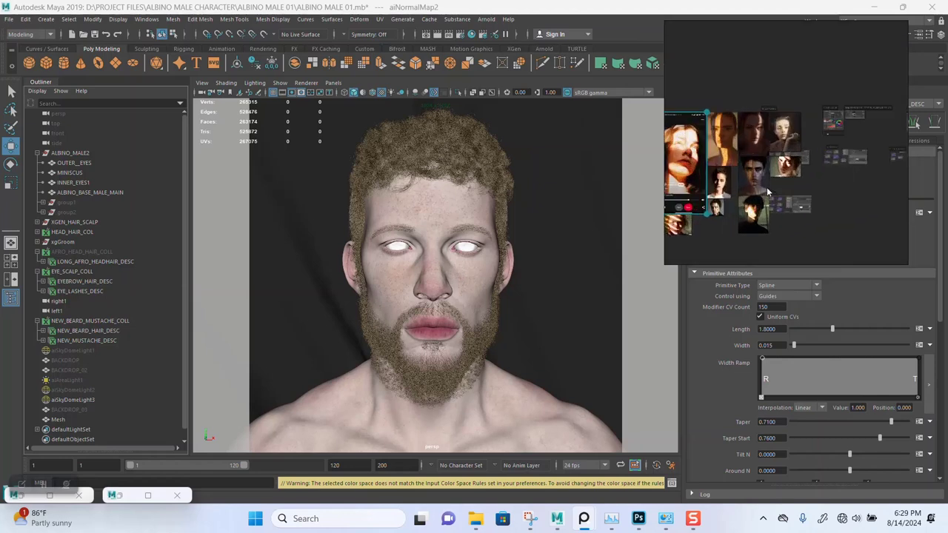
scroll(804, 175, "up", 4)
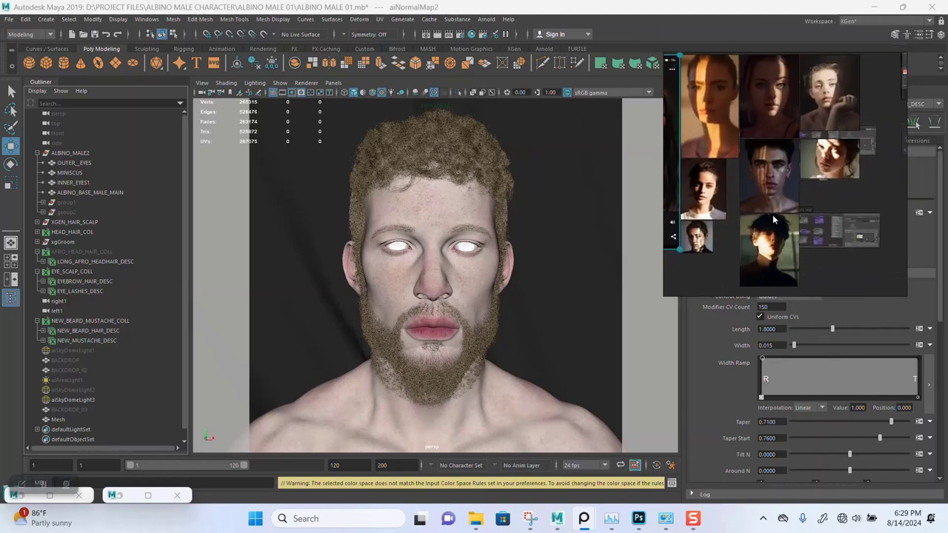
middle_click_drag(777, 198, 852, 152)
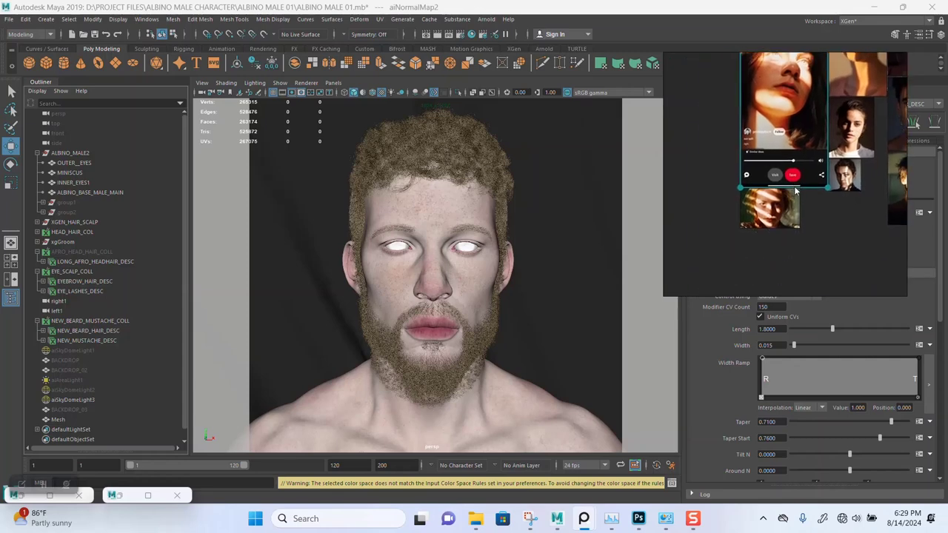
scroll(815, 185, "up", 2)
scroll(814, 207, "down", 2)
left_click(785, 233)
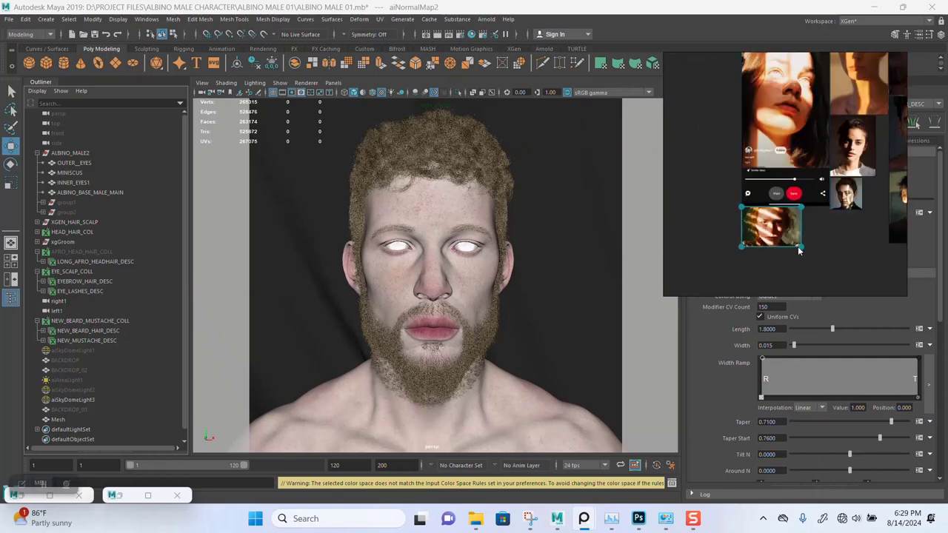
left_click_drag(800, 248, 886, 331)
Recentre the reference window on the striped portrait and zoom in on it.
middle_click_drag(794, 218, 795, 148)
left_click_drag(795, 148, 765, 185)
scroll(775, 239, "up", 3)
middle_click_drag(765, 185, 754, 204)
left_click_drag(754, 204, 772, 252)
scroll(772, 252, "down", 2)
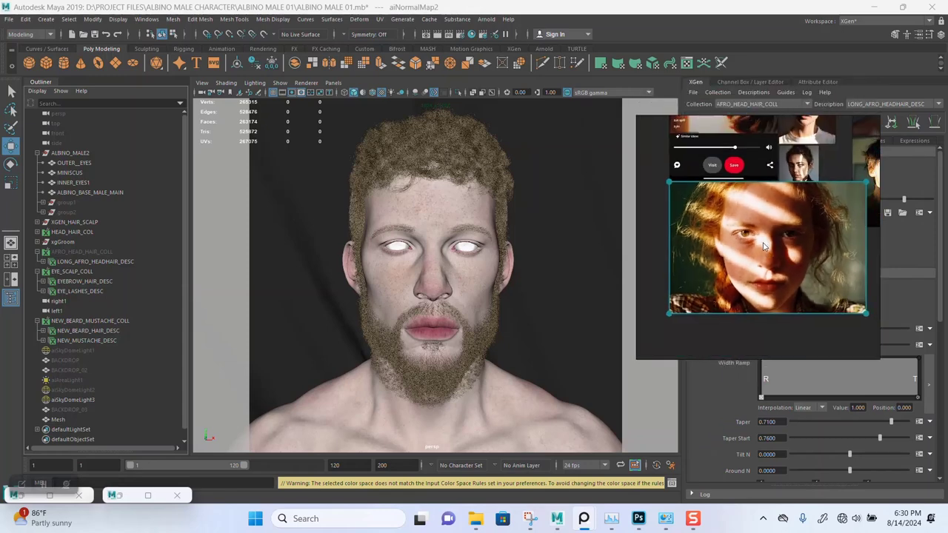
left_click(765, 246)
scroll(765, 246, "up", 1)
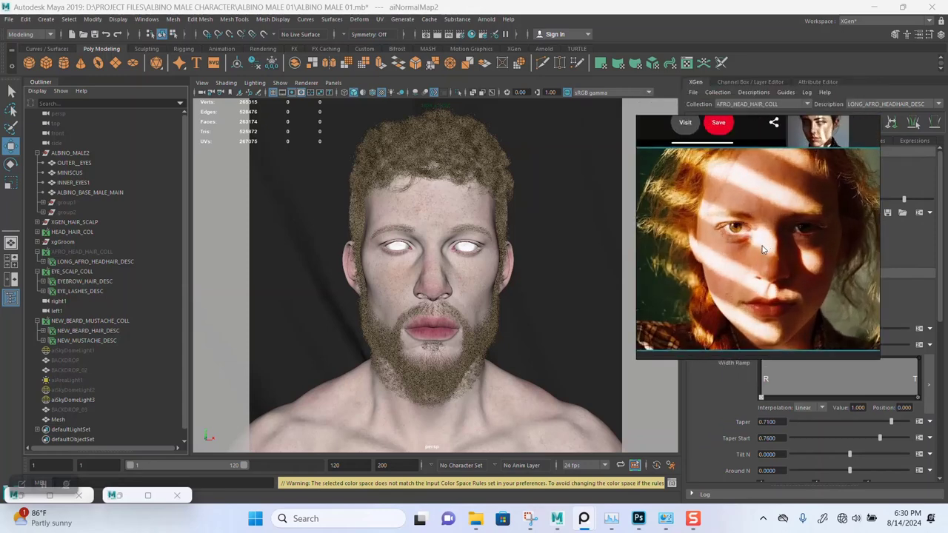
scroll(765, 249, "up", 1)
scroll(747, 246, "up", 1)
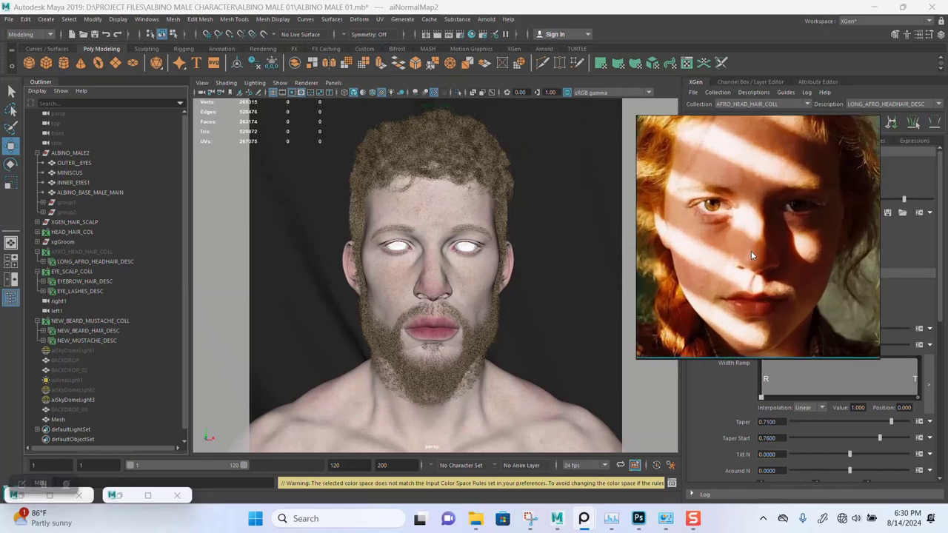
scroll(751, 255, "down", 2)
scroll(754, 257, "up", 1)
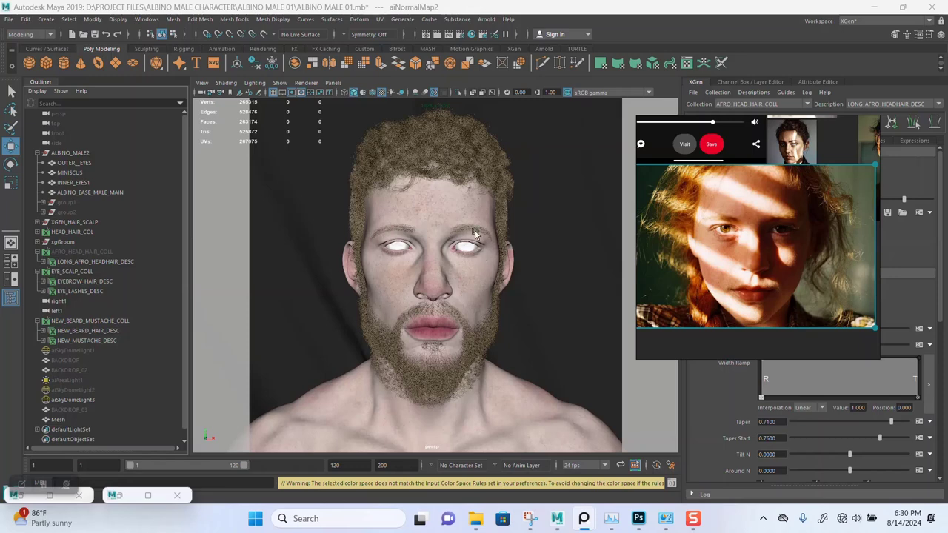
left_click(149, 495)
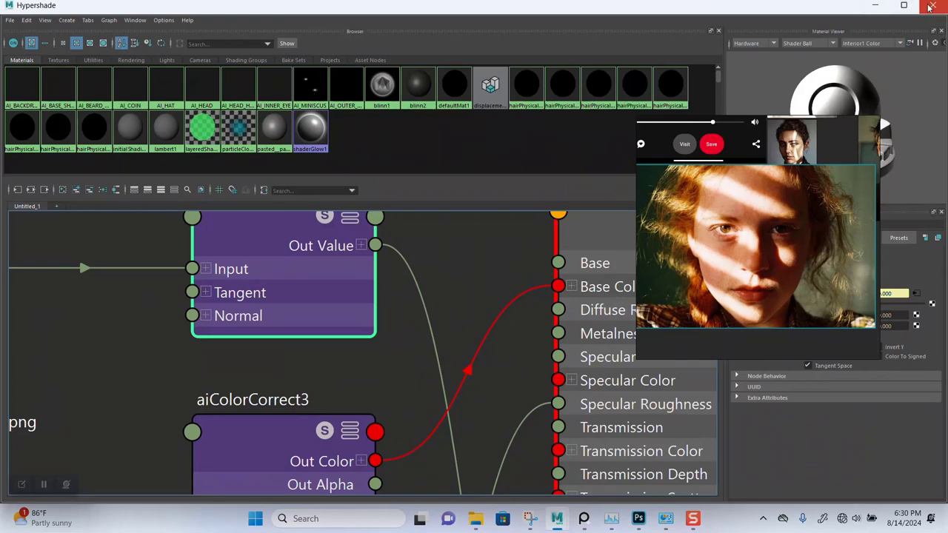
left_click(875, 5)
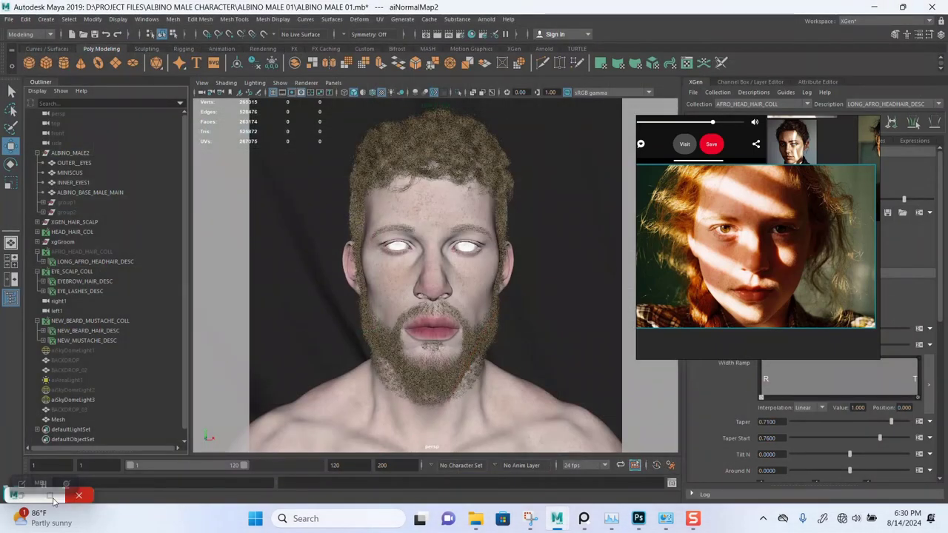
left_click(29, 495)
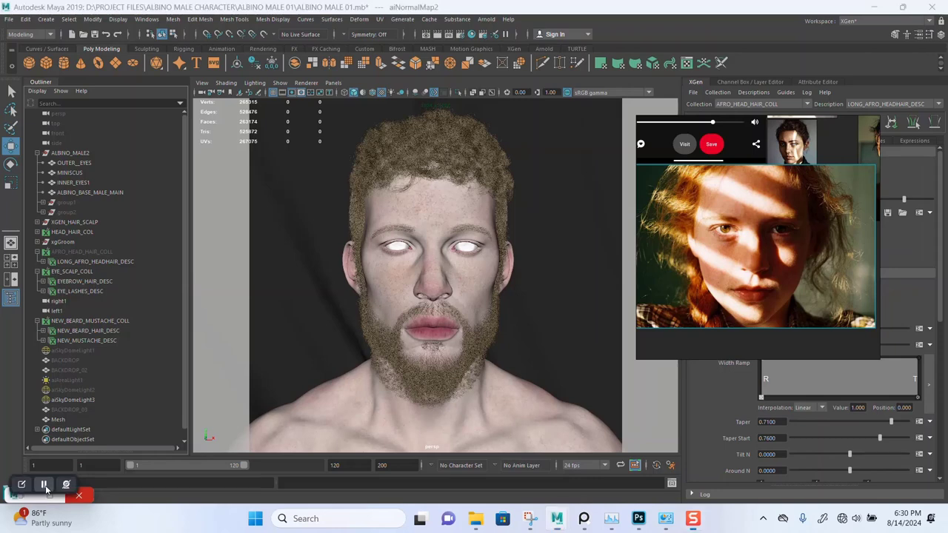
left_click(762, 257)
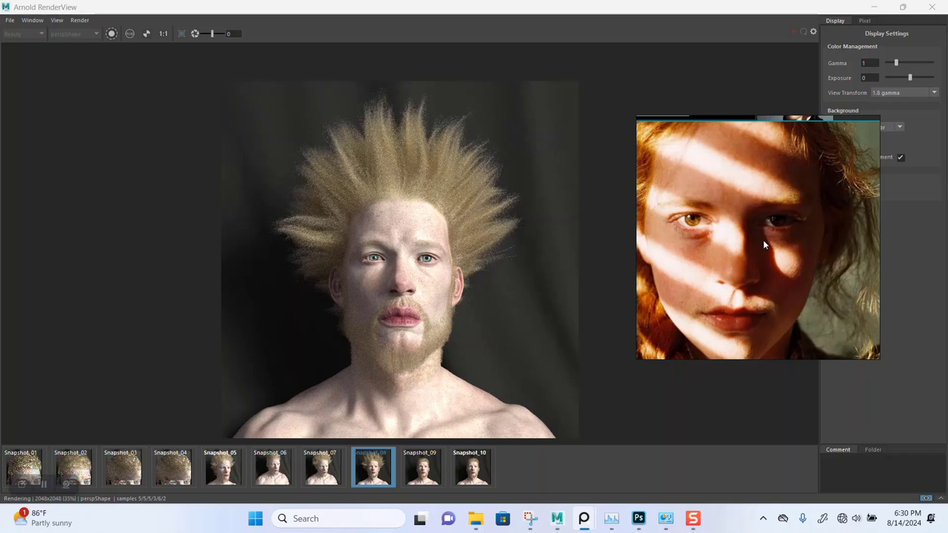
mouse_move(749, 259)
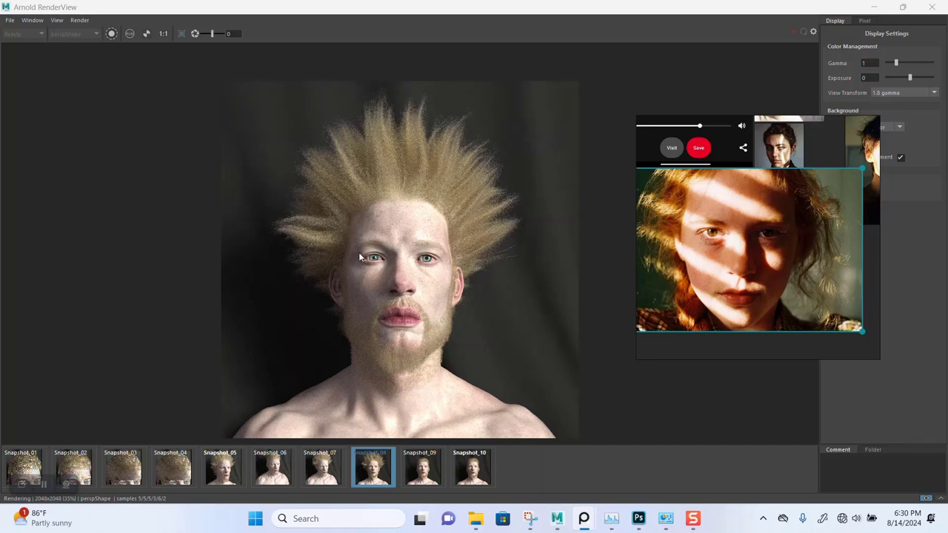
left_click(874, 7)
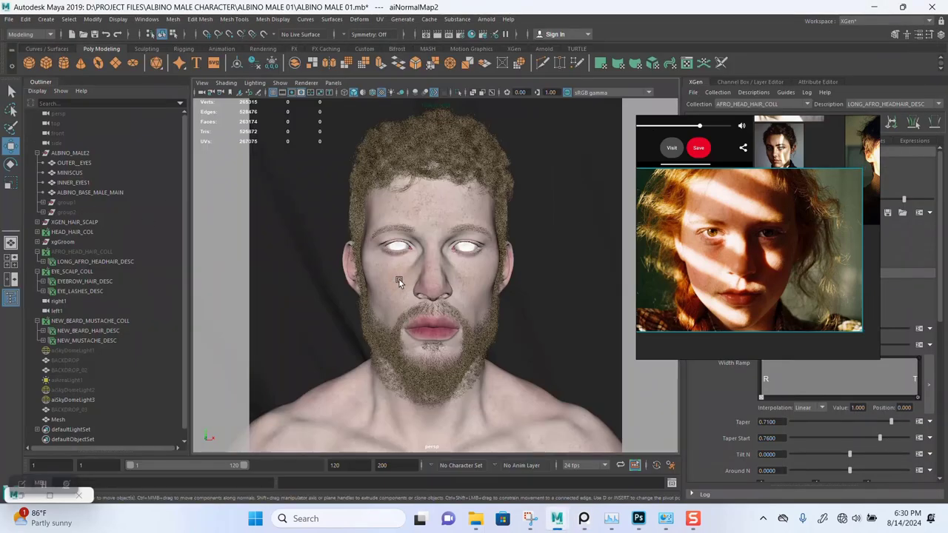
Duplicate the head mesh, hide the original ALBINO_BASE_MALE_MAIN, and select ALBINO_BASE_MALE_MAIN1.
left_click(416, 268)
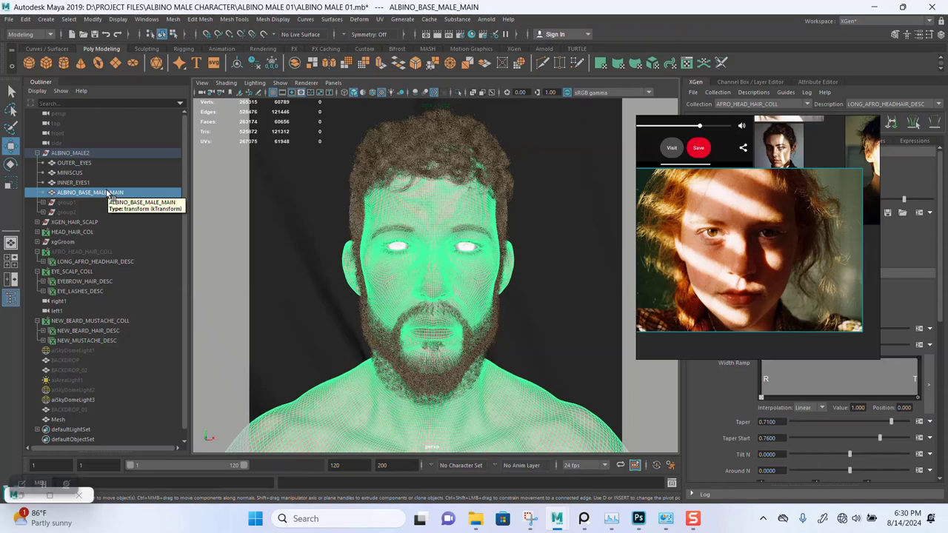
key("ctrl+d")
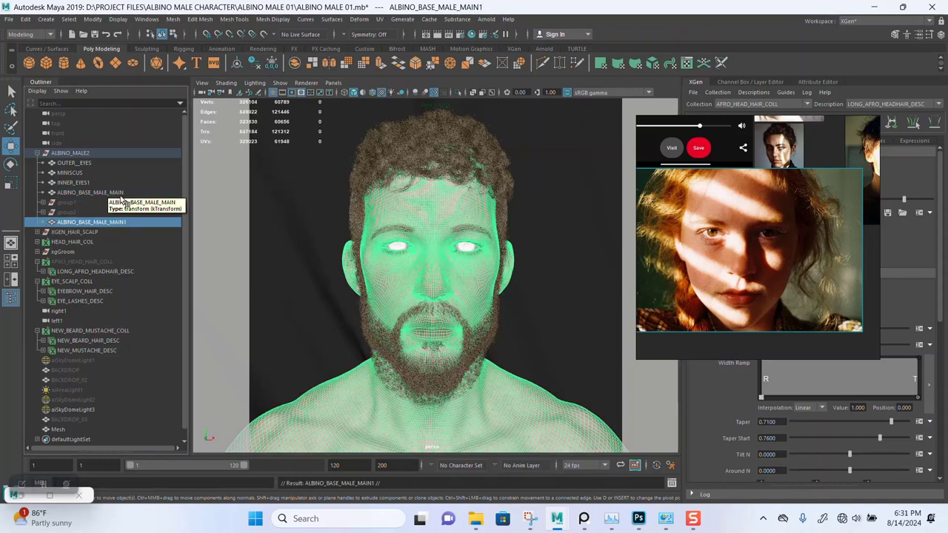
left_click(111, 192)
key("ctrl+h")
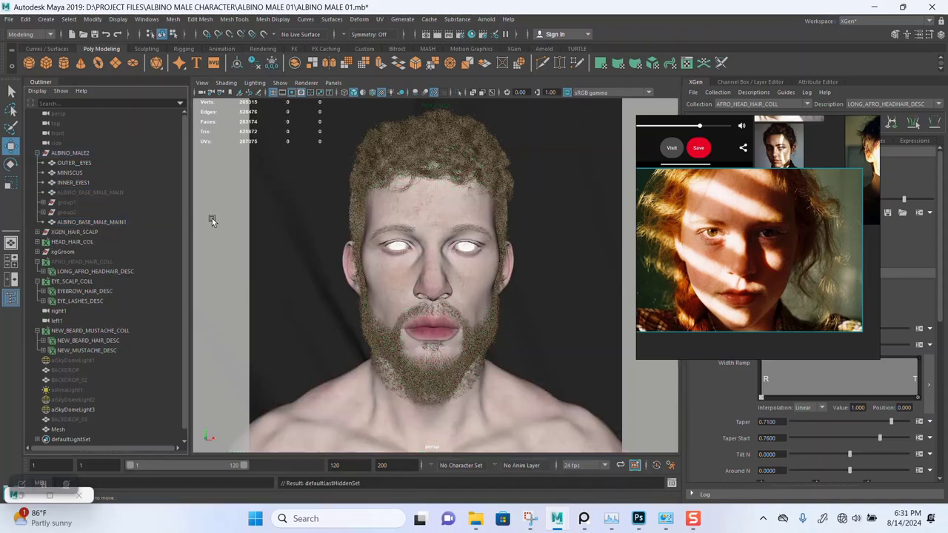
left_click(96, 212)
left_click(111, 223)
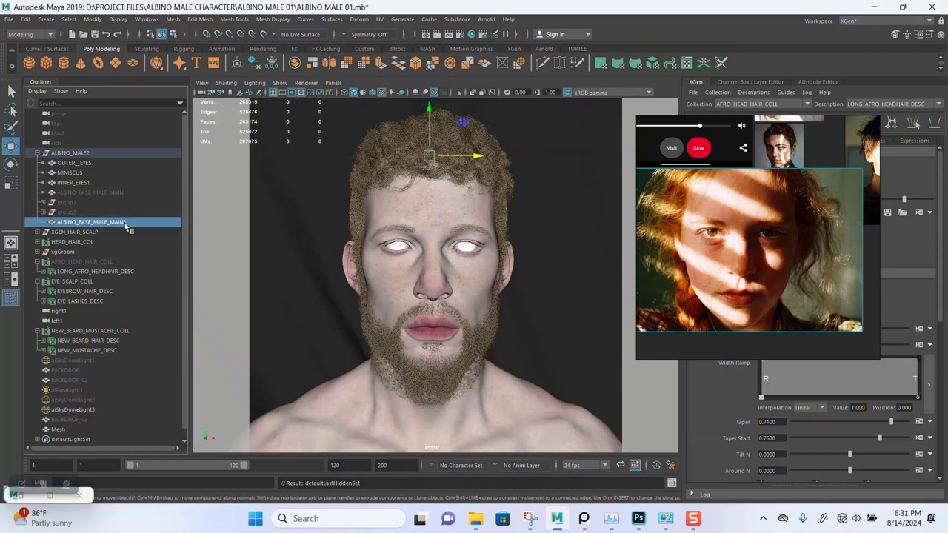
Assign a new Arnold aiStandardSurface material to ALBINO_BASE_MALE_MAIN1.
right_click(420, 215)
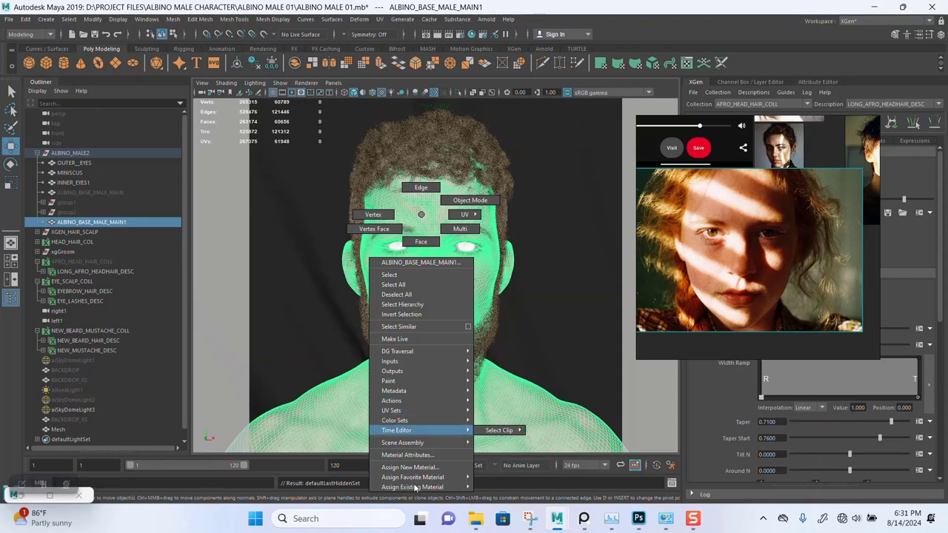
mouse_move(416, 489)
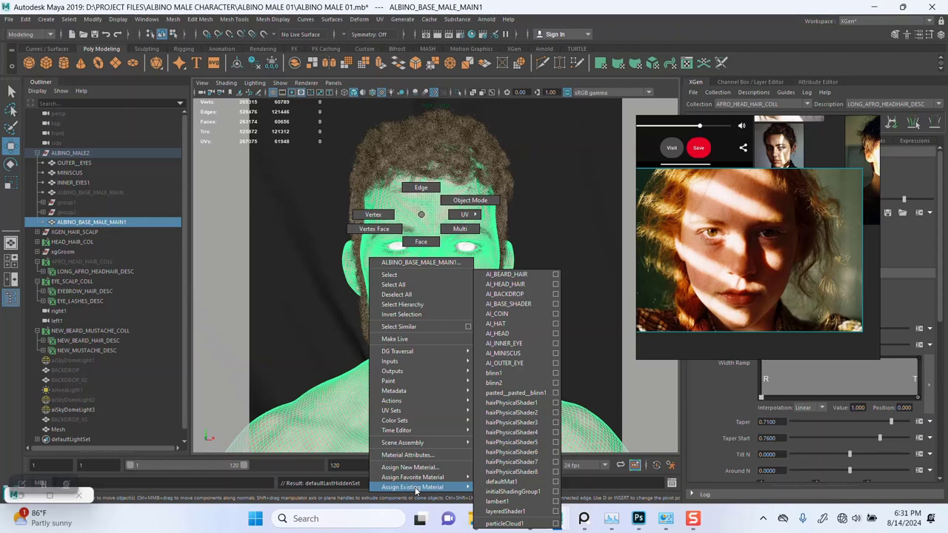
left_click(410, 467)
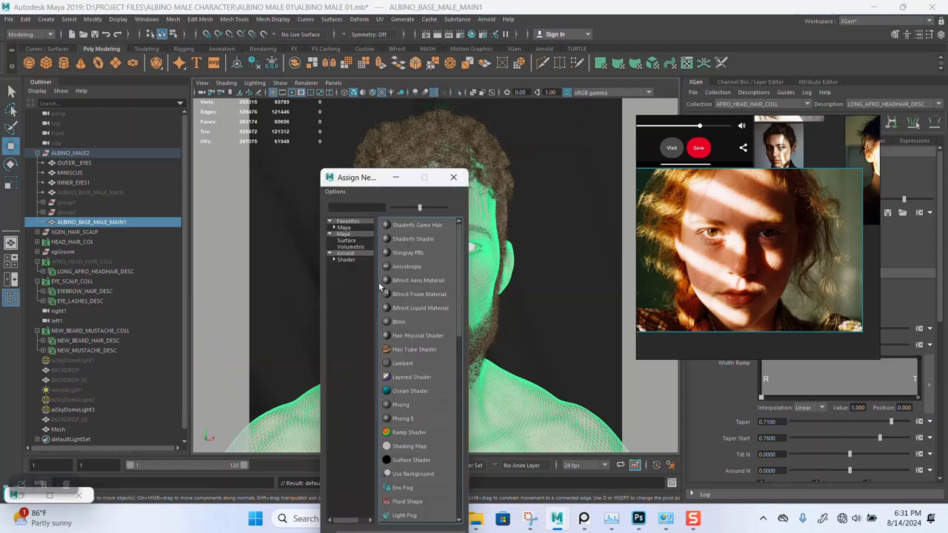
left_click(355, 255)
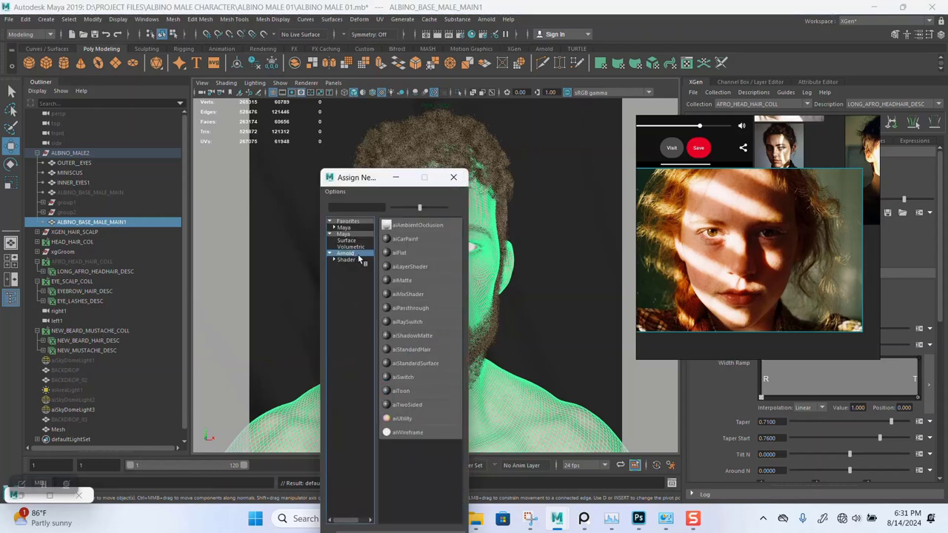
left_click(414, 361)
left_click_drag(768, 261, 715, 169)
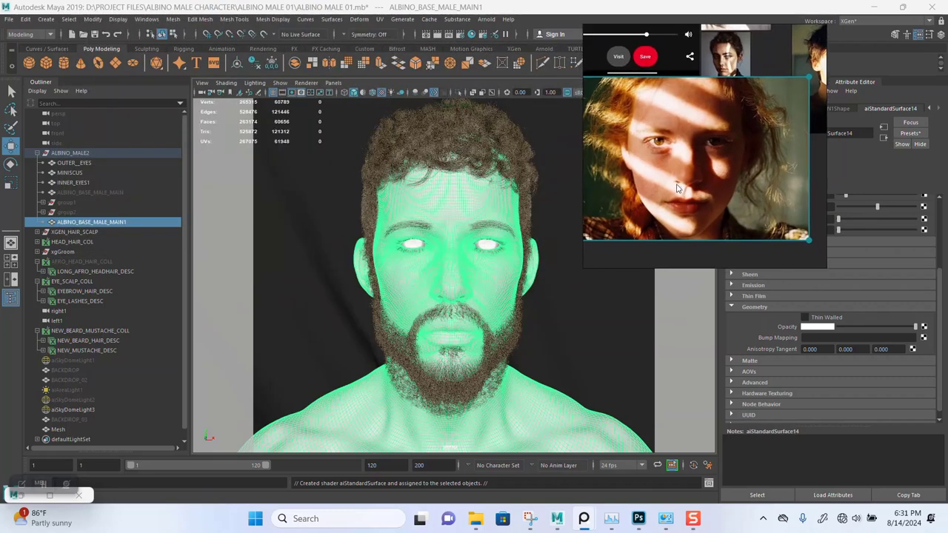
left_click(78, 244)
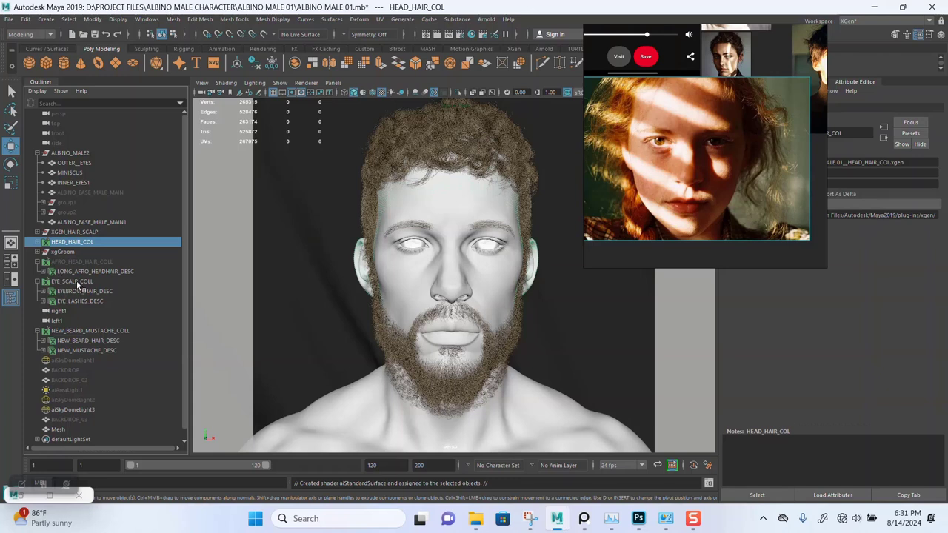
Hide HEAD_HAIR_COL and NEW_BEARD_MUSTACHE_COLL, then move the reference window aside.
left_click(72, 332, "ctrl")
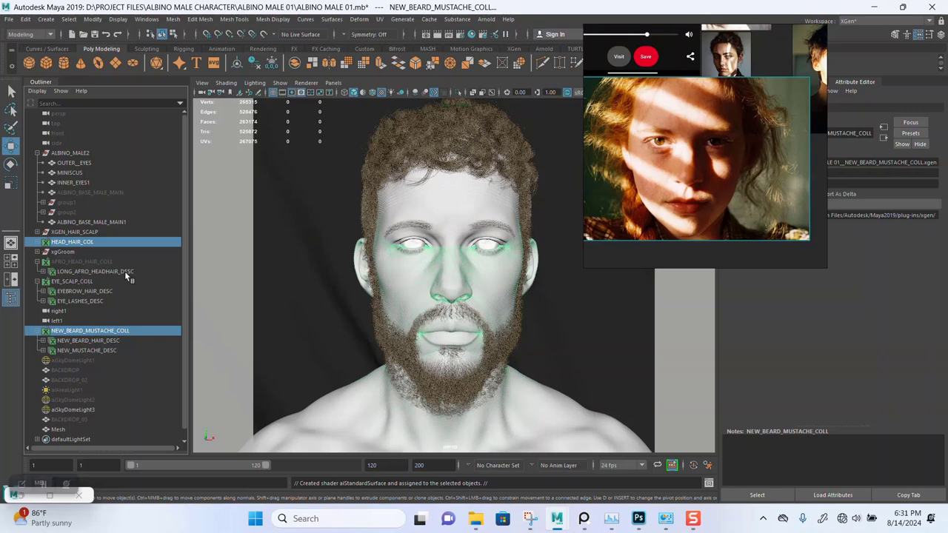
key("ctrl+h")
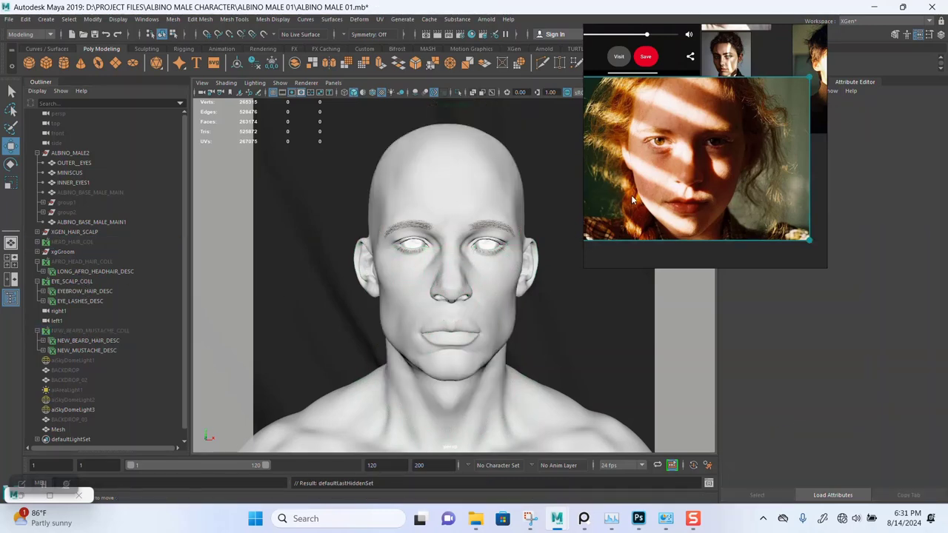
left_click_drag(695, 171, 158, 139)
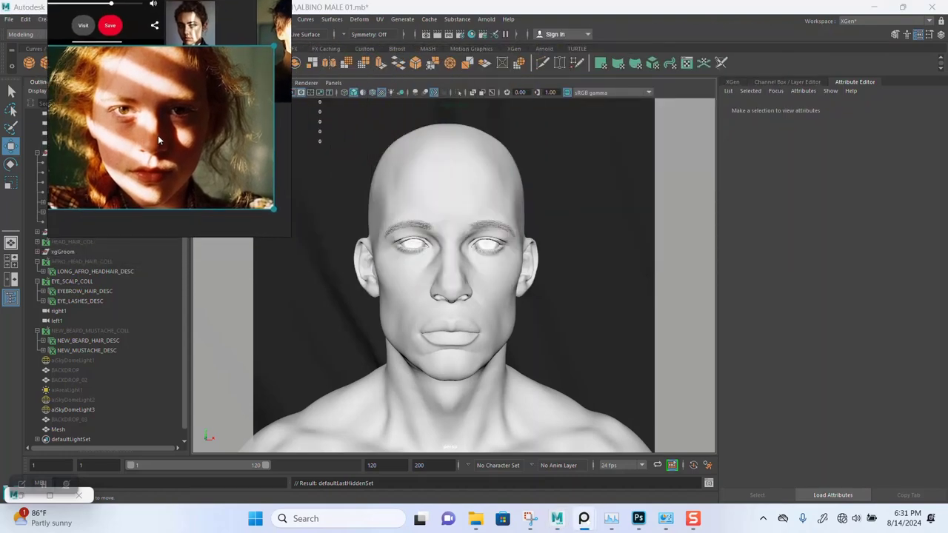
Give the head's aiStandardSurface14 Specular Roughness 0.851 and Base Weight 0.364.
left_click(480, 198)
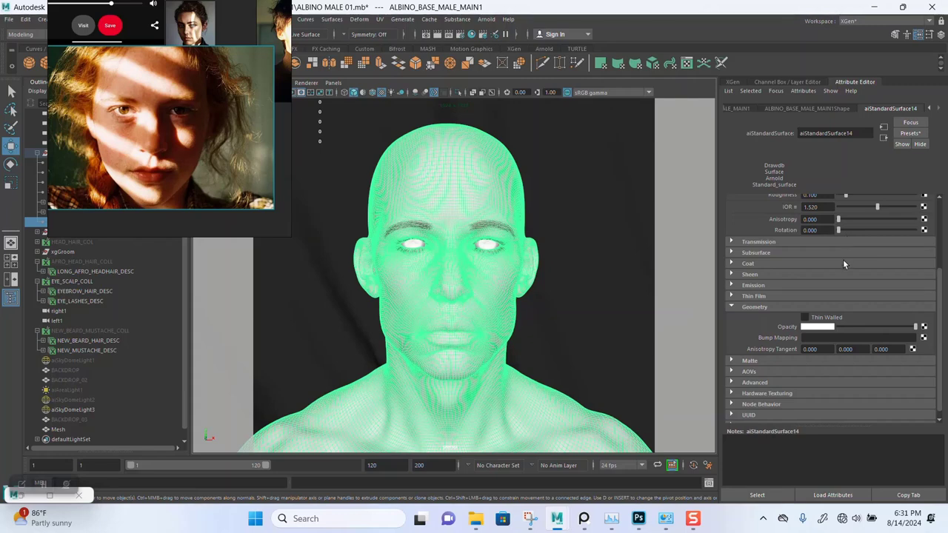
scroll(843, 263, "up", 3)
scroll(844, 264, "up", 1)
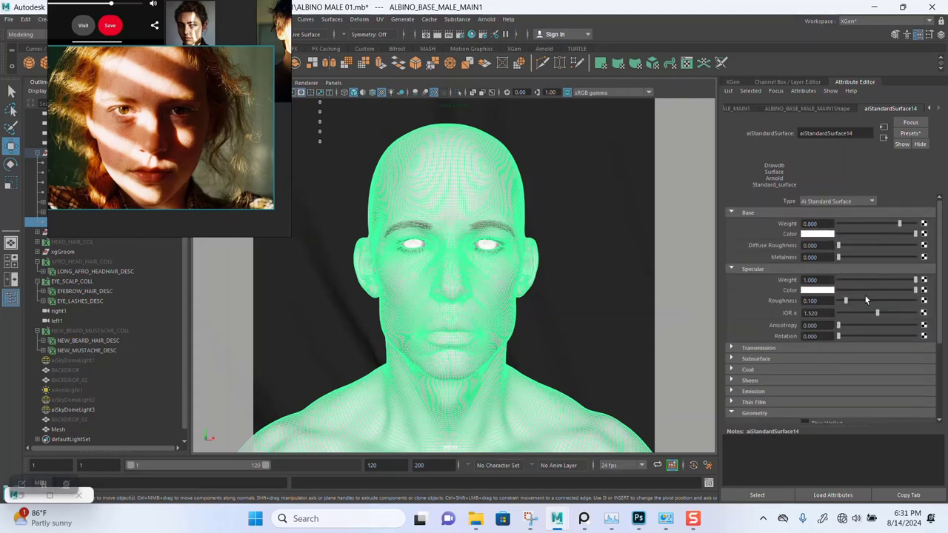
left_click_drag(853, 298, 903, 303)
left_click_drag(899, 224, 867, 226)
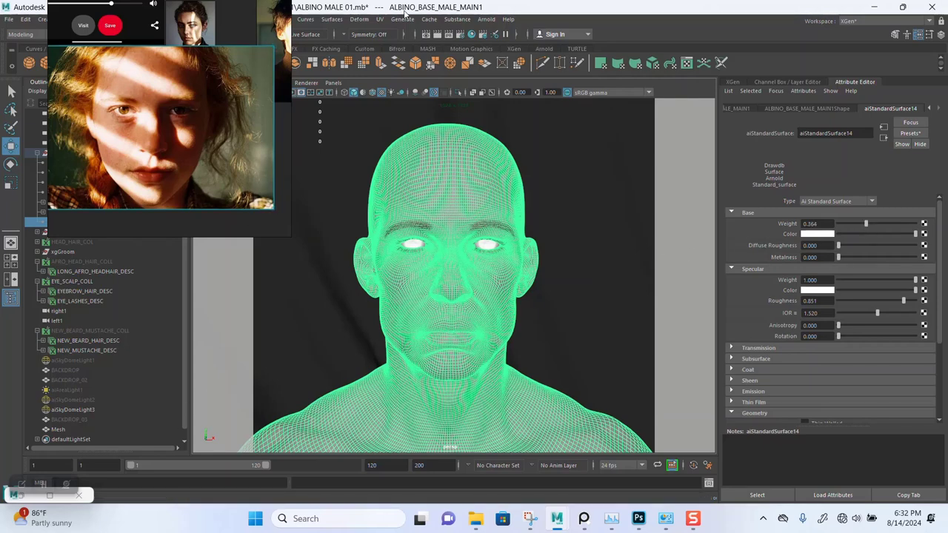
left_click(459, 34)
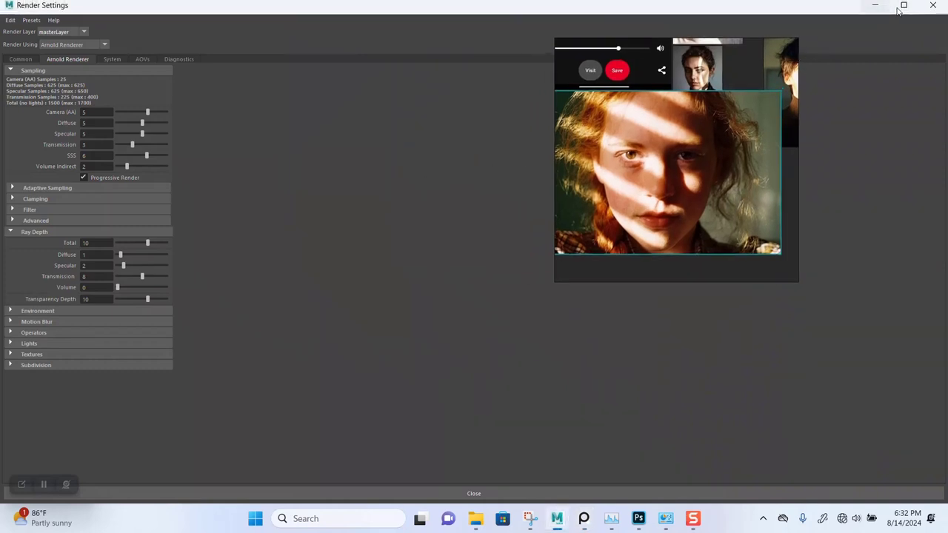
Restore, narrow and centre the Render Settings window.
left_click_drag(746, 15, 746, 22)
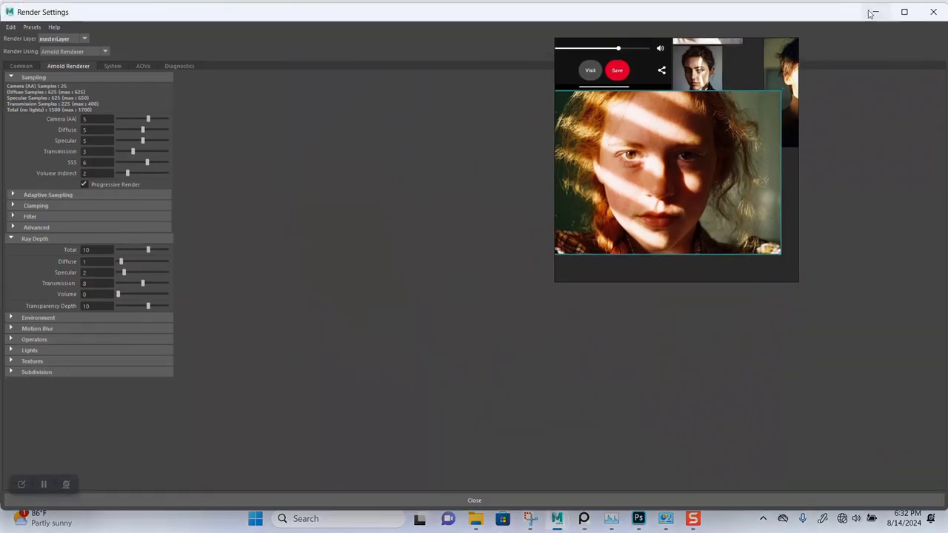
left_click_drag(860, 12, 812, 12)
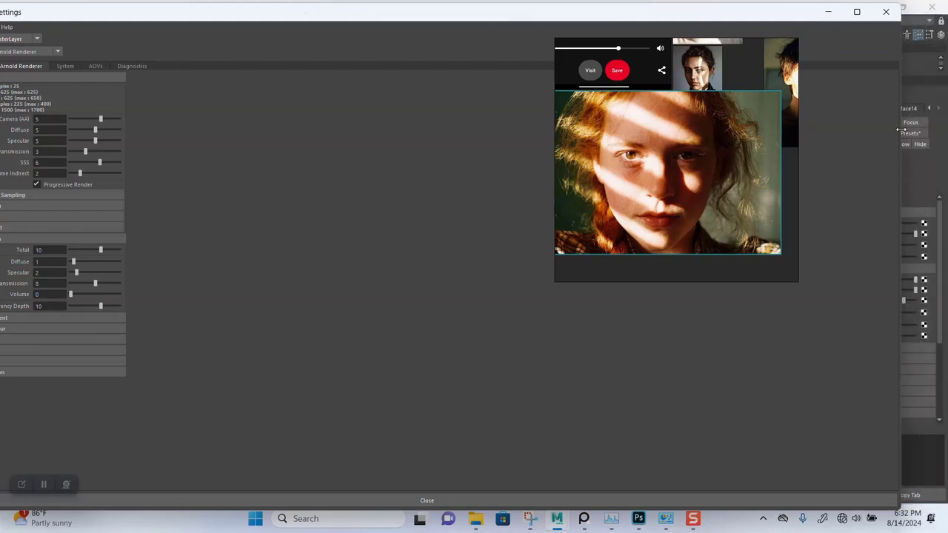
left_click_drag(901, 130, 150, 130)
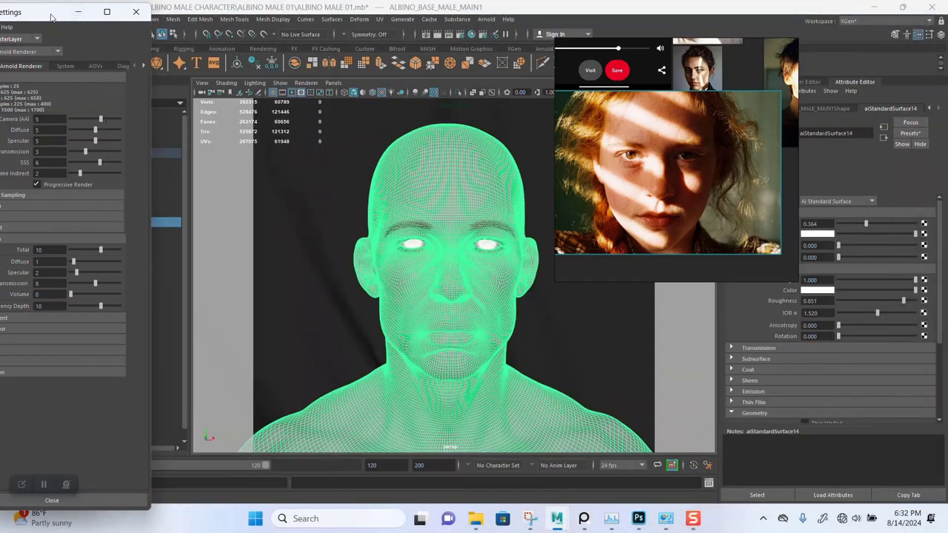
left_click_drag(52, 15, 447, 35)
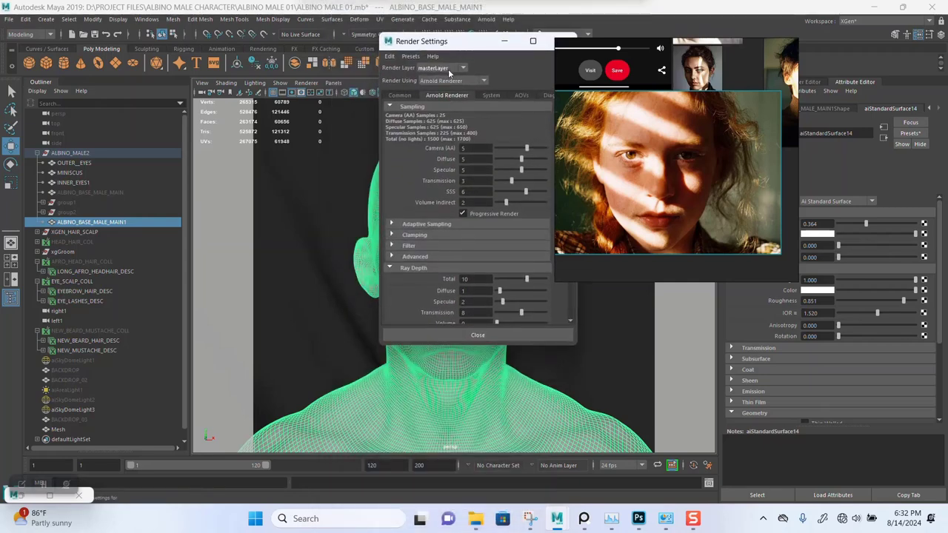
Import the LOW RENDER SETTINGS user preset, then minimize Render Settings.
left_click(411, 57)
mouse_move(476, 111)
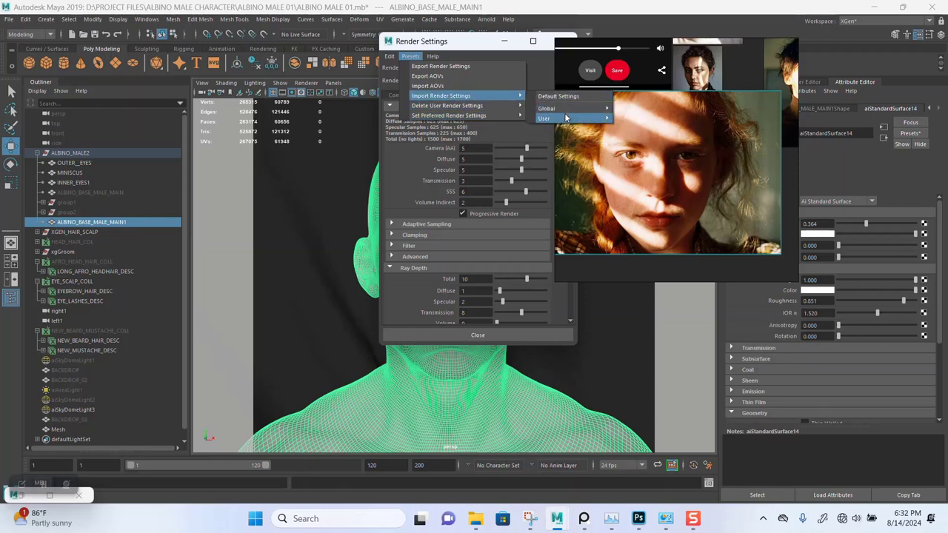
mouse_move(567, 117)
left_click(648, 131)
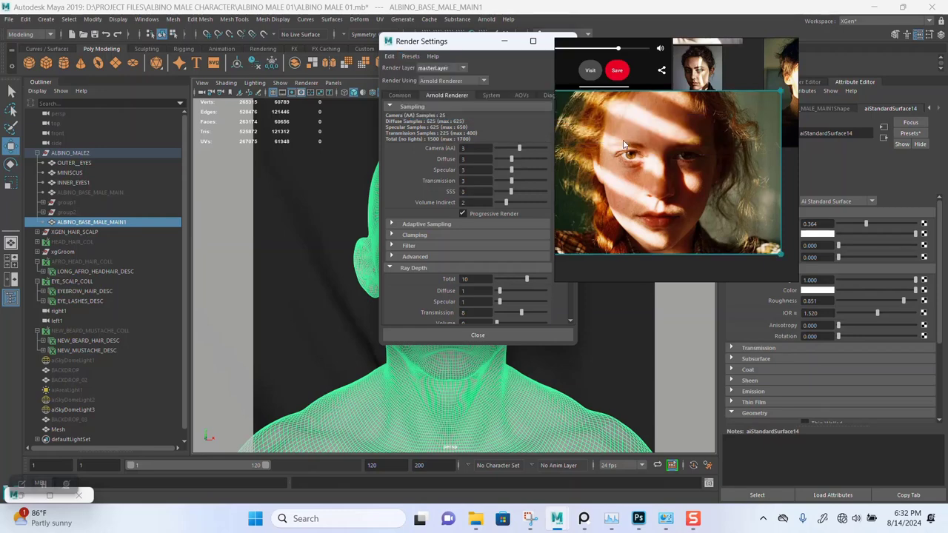
left_click(511, 43)
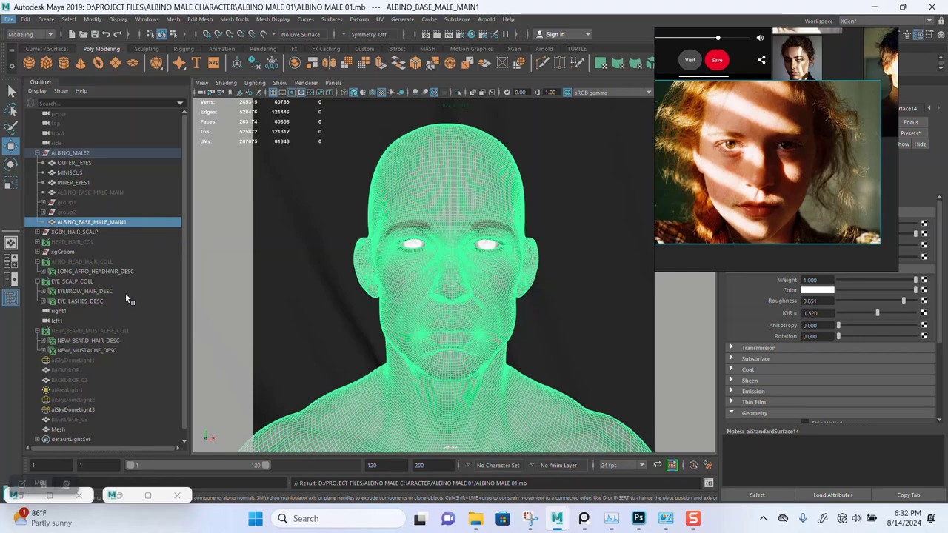
Rename the aiSkyDomeLight3 dome light to TOMACO_STUDIO in the Outliner.
scroll(90, 377, "down", 1)
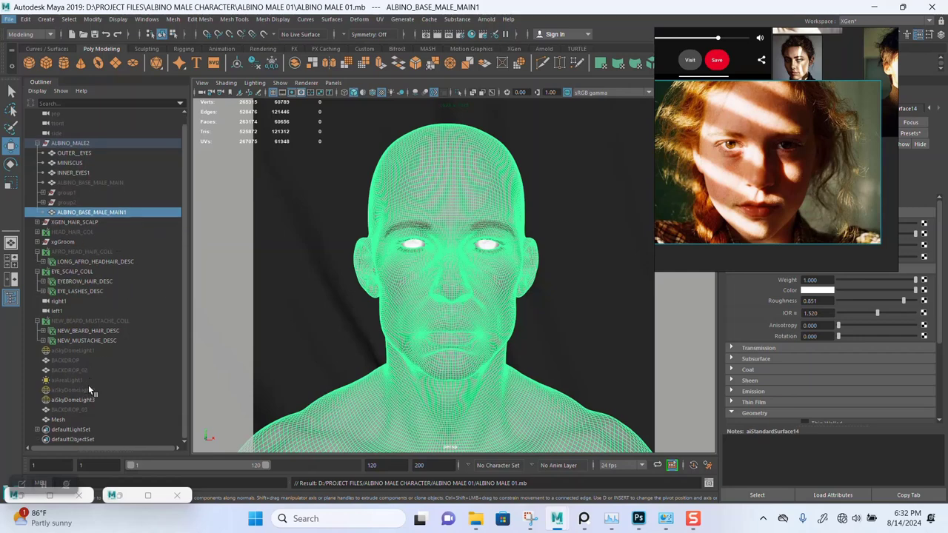
left_click(77, 397)
left_click_drag(726, 156, 263, 152)
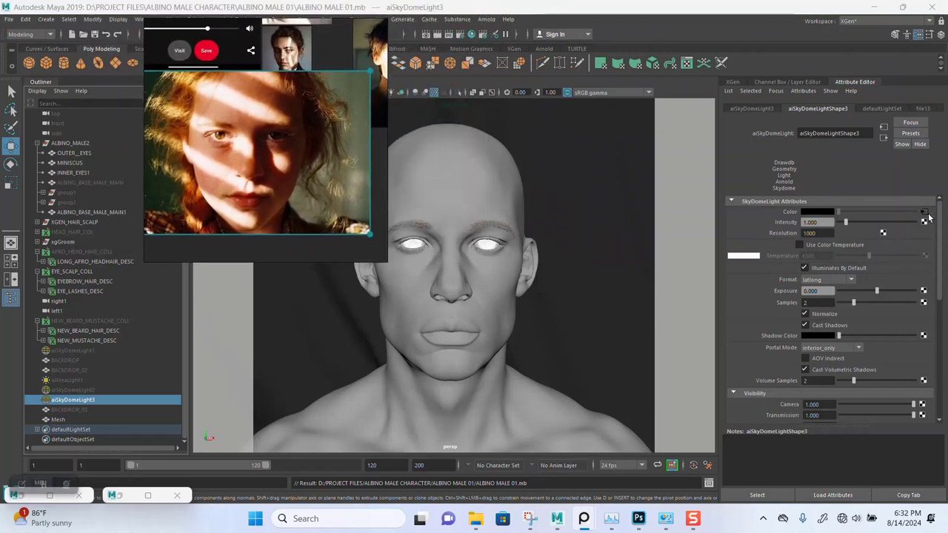
left_click(924, 213)
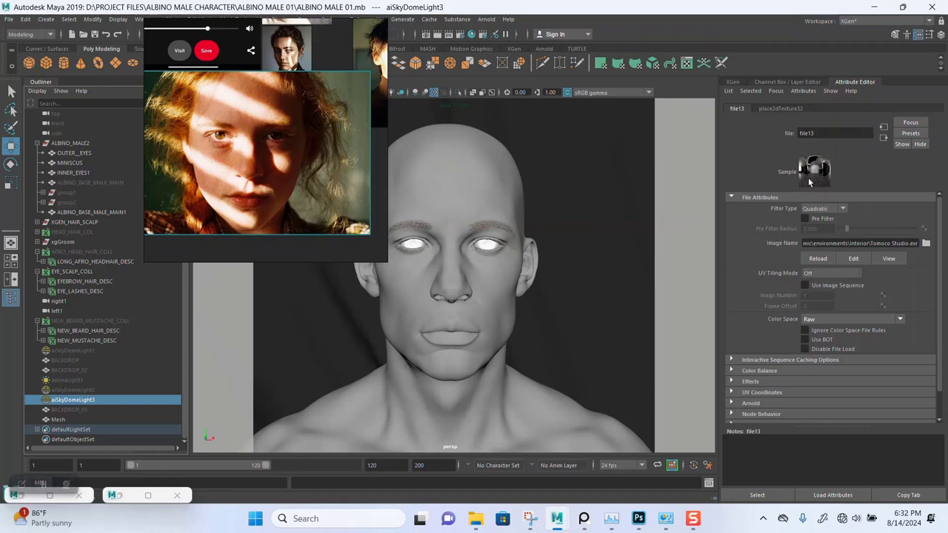
double_click(77, 400)
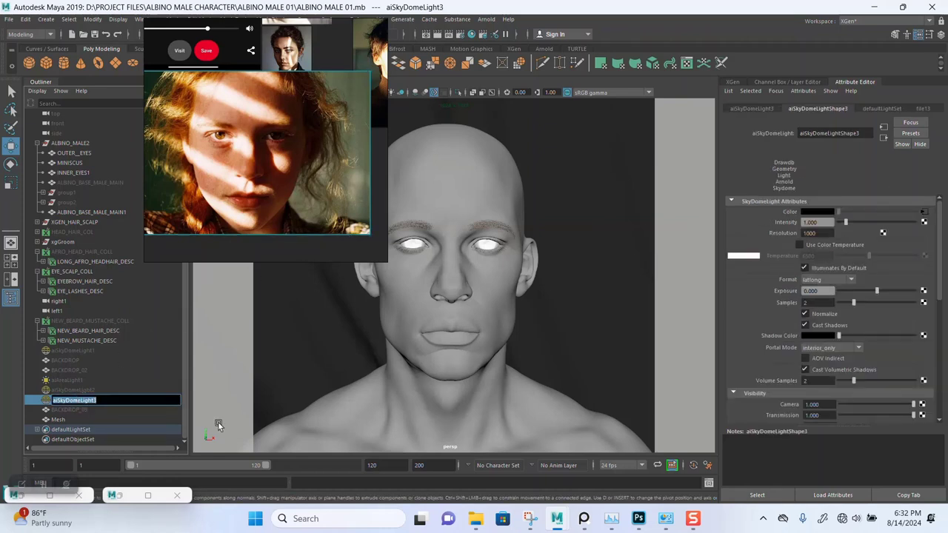
type("tom")
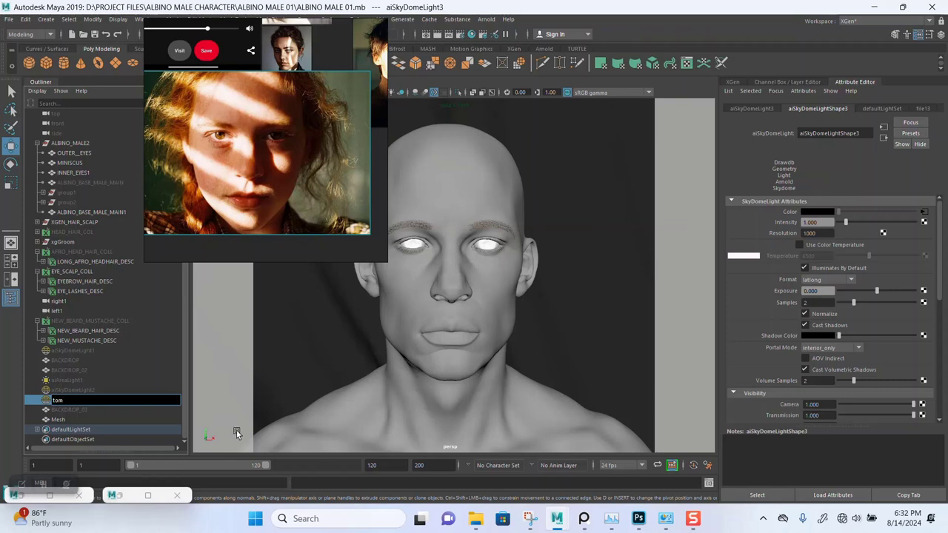
key("BackSpace")
key("BackSpace")
key("Caps_Lock")
key("Return")
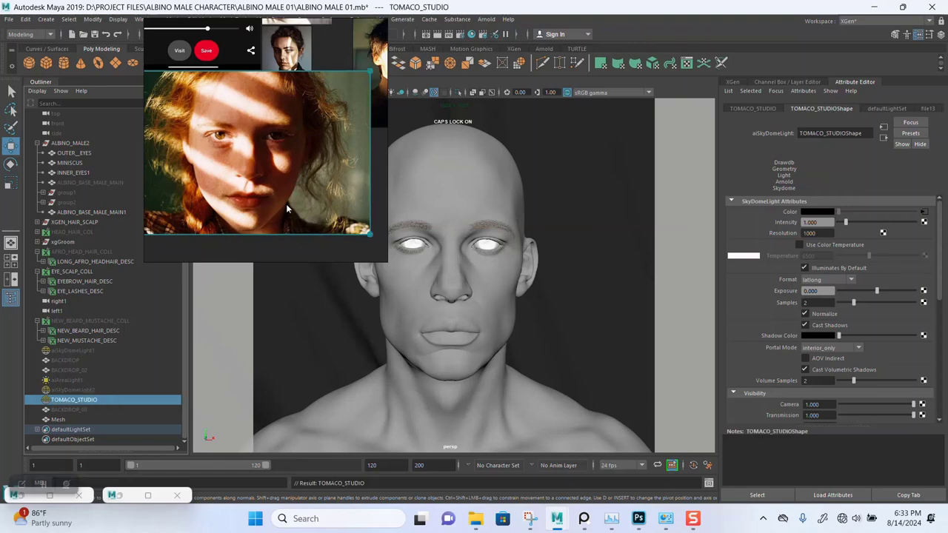
Duplicate TOMACO_STUDIO as TOMACO_STUDIO1 and hide the original TOMACO_STUDIO light.
left_click_drag(286, 204, 818, 128)
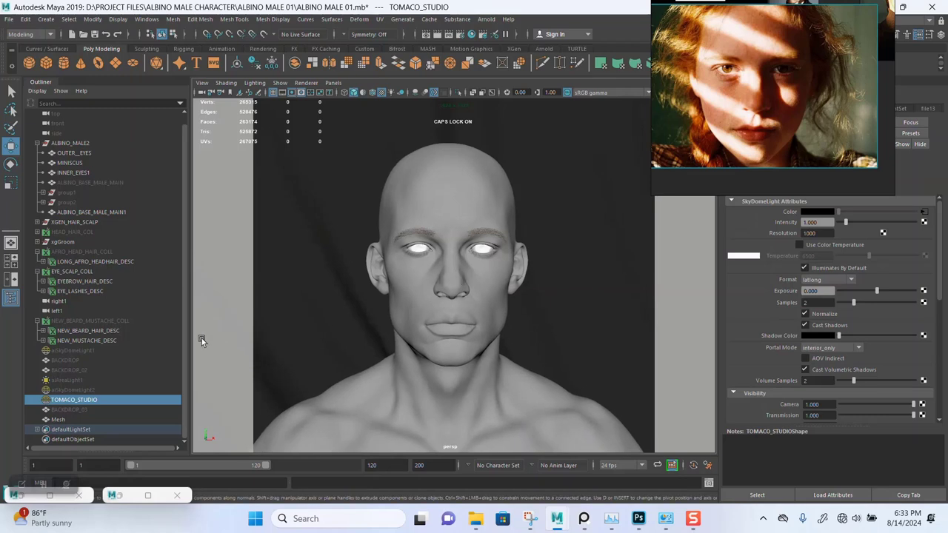
key("ctrl+d")
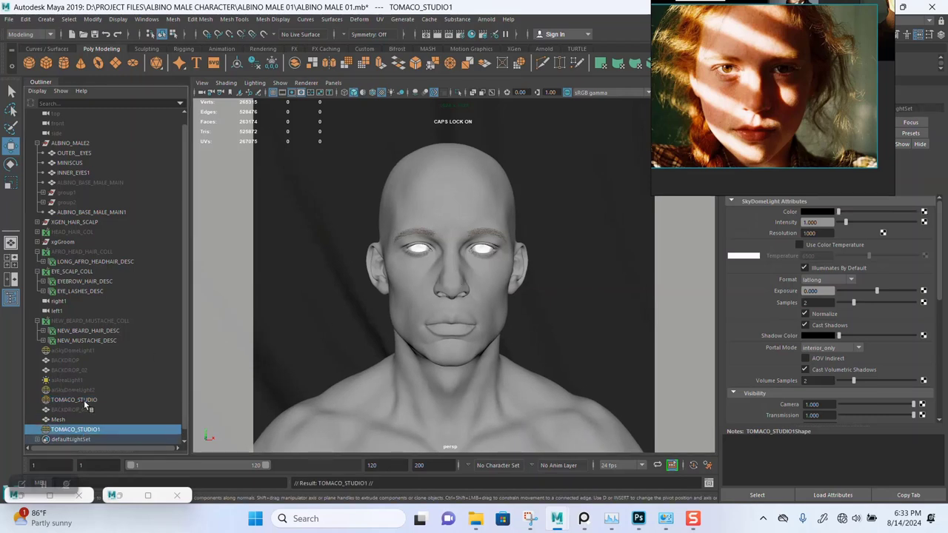
left_click(88, 401)
key("ctrl+h")
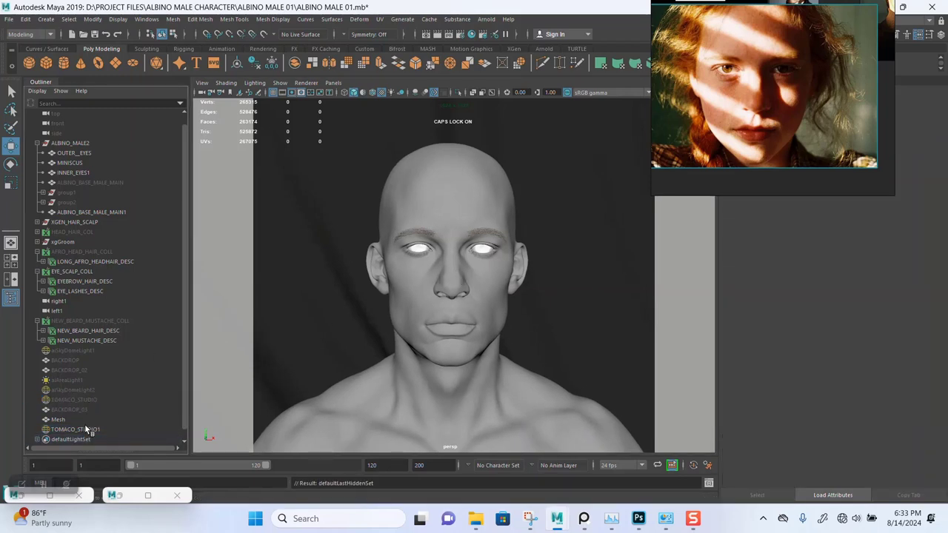
left_click(84, 426)
scroll(406, 383, "down", 10)
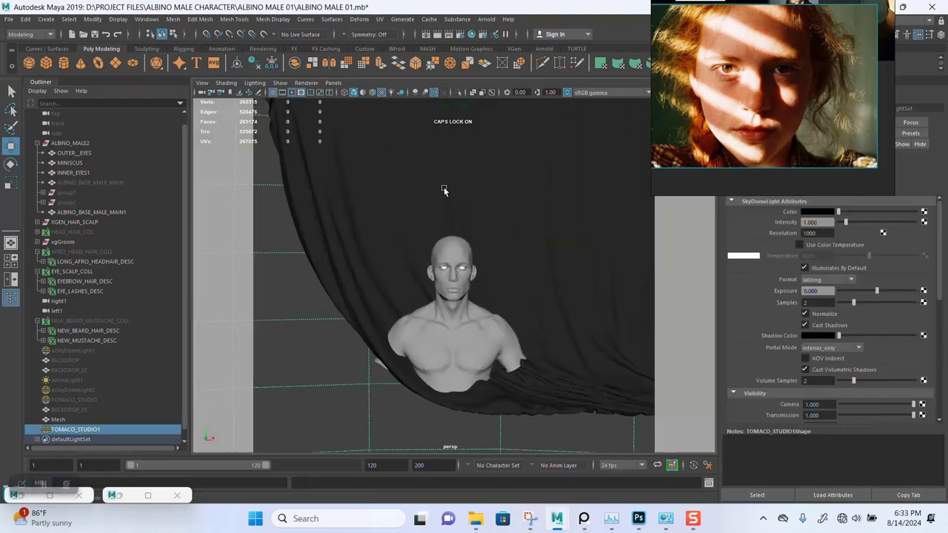
Orbit down to the backdrop and delete the duplicate TOMACO_STUDIO1 dome light.
left_click_drag(460, 297, 488, 304, "alt")
key("Delete")
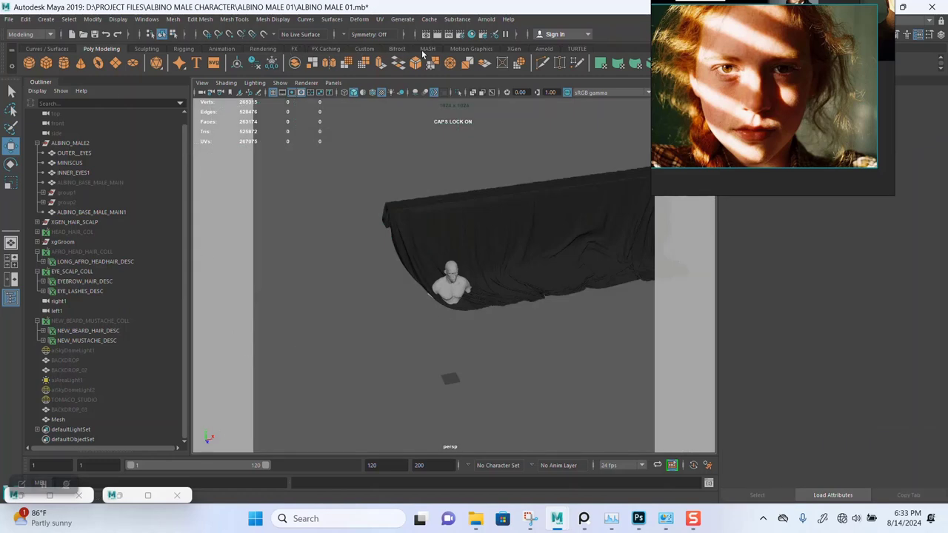
Create a new Arnold sky dome light whose colour is Tomoco Studio.exr from the BACK DROP HDRI folder.
left_click(543, 50)
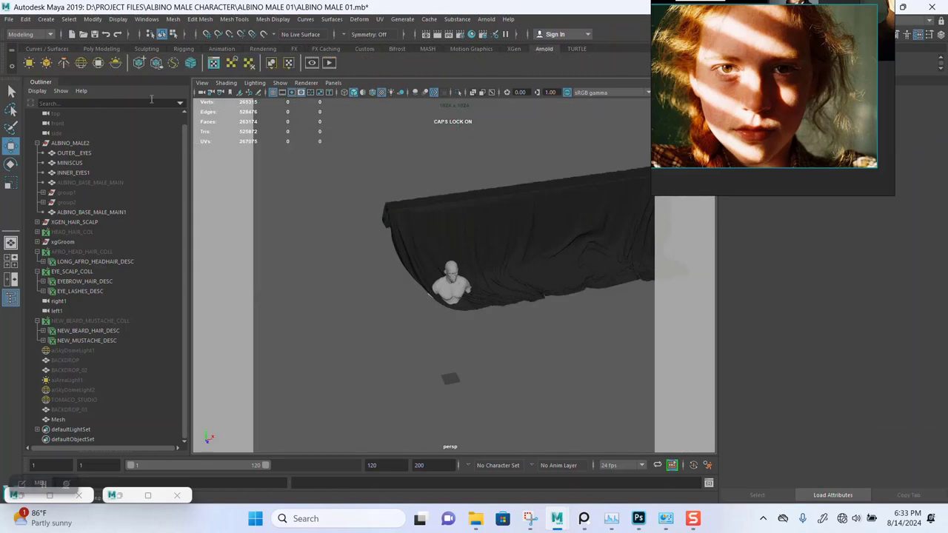
left_click(81, 62)
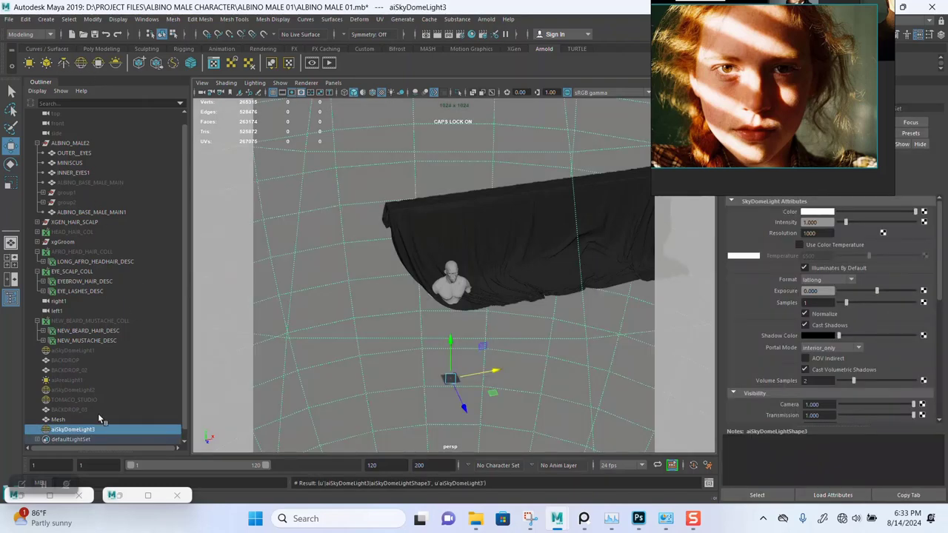
left_click(925, 213)
left_click(404, 267)
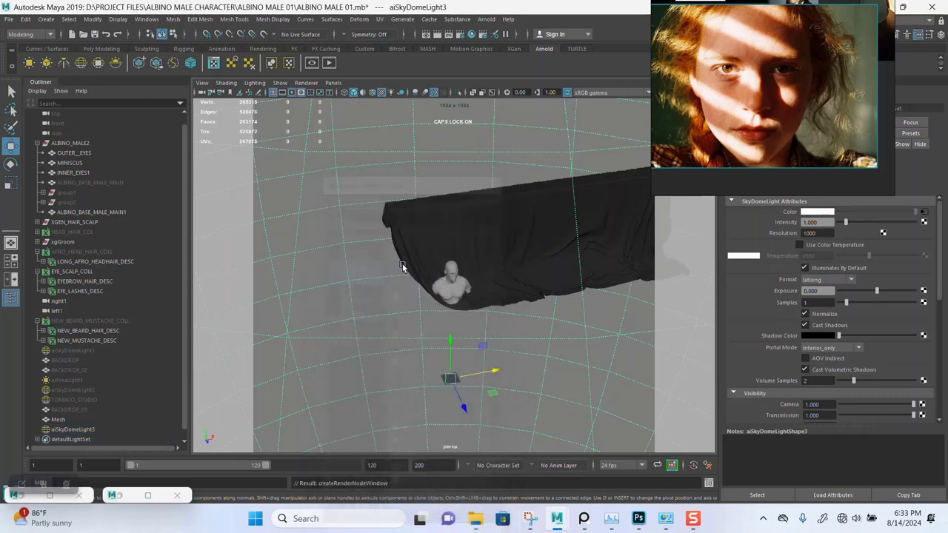
left_click(925, 243)
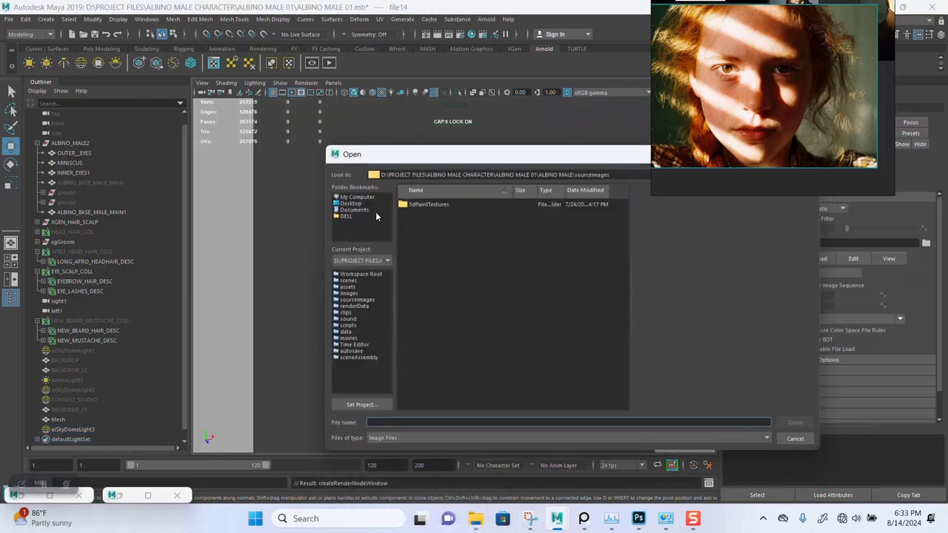
left_click(351, 203)
double_click(430, 214)
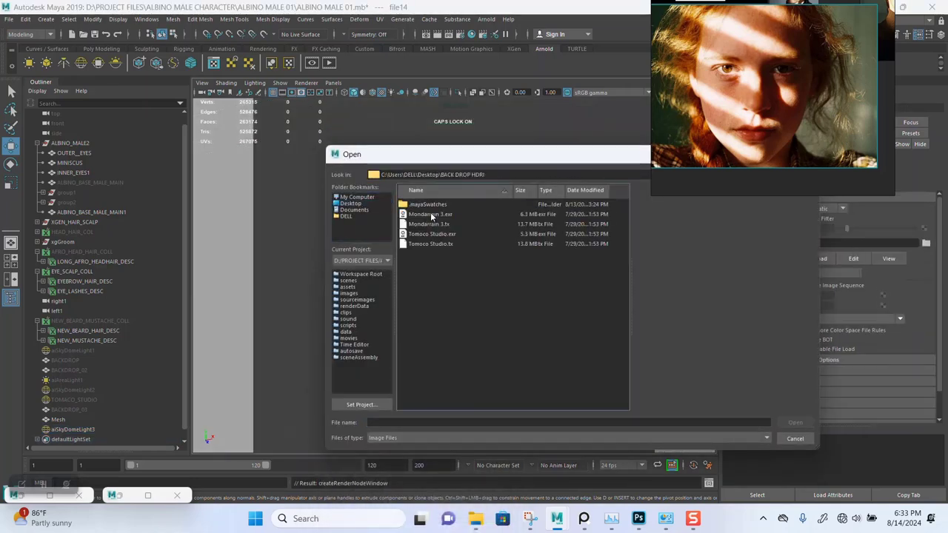
double_click(437, 235)
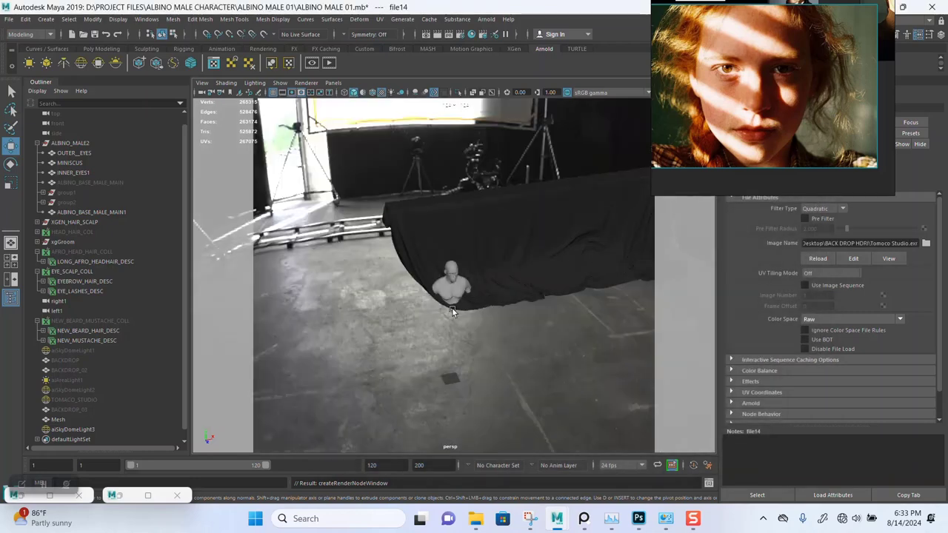
Zoom out and orbit to see the whole HDRI dome, then select aiSkyDomeLight3.
scroll(454, 311, "down", 8)
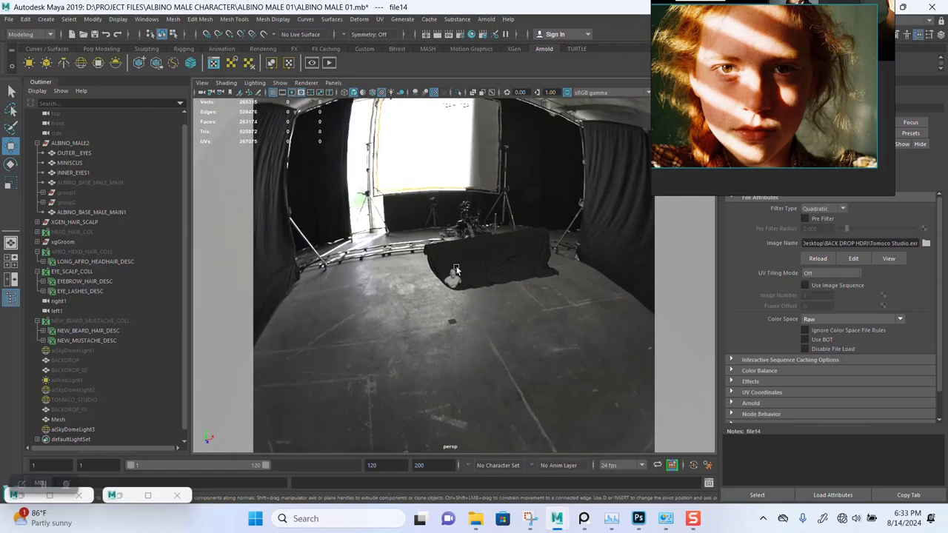
scroll(465, 269, "down", 6)
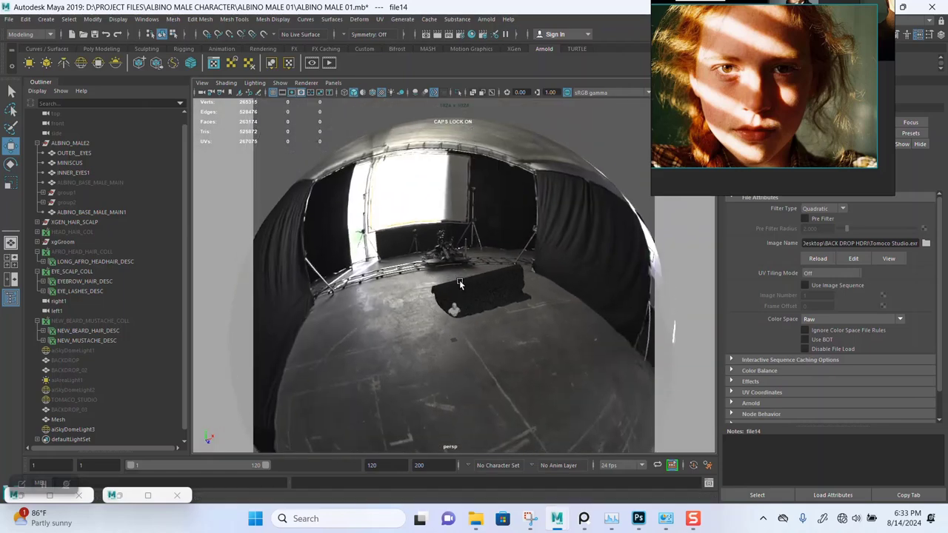
left_click_drag(467, 280, 412, 188, "alt")
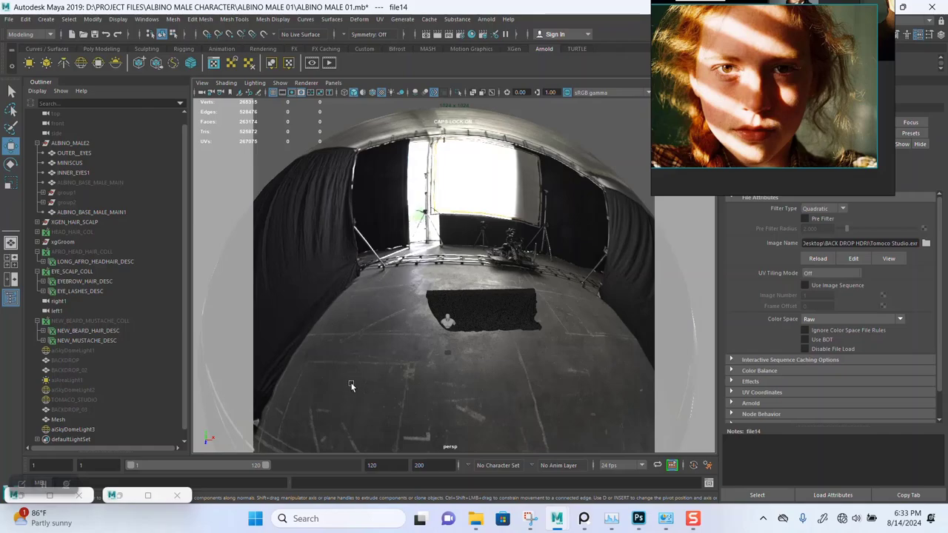
left_click(455, 246)
Rotate aiSkyDomeLight3 about Y, checking its orientation in the four-view layout.
key("e")
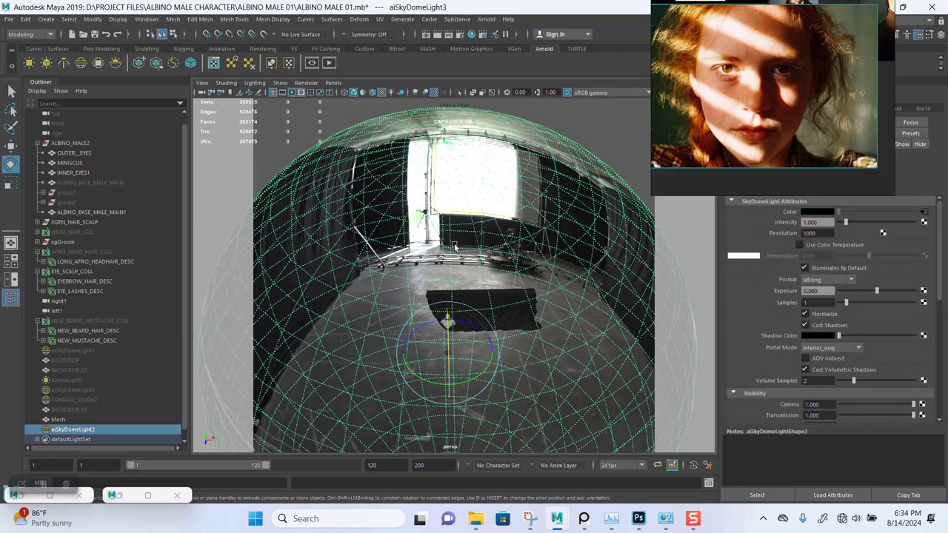
left_click_drag(435, 402, 244, 197)
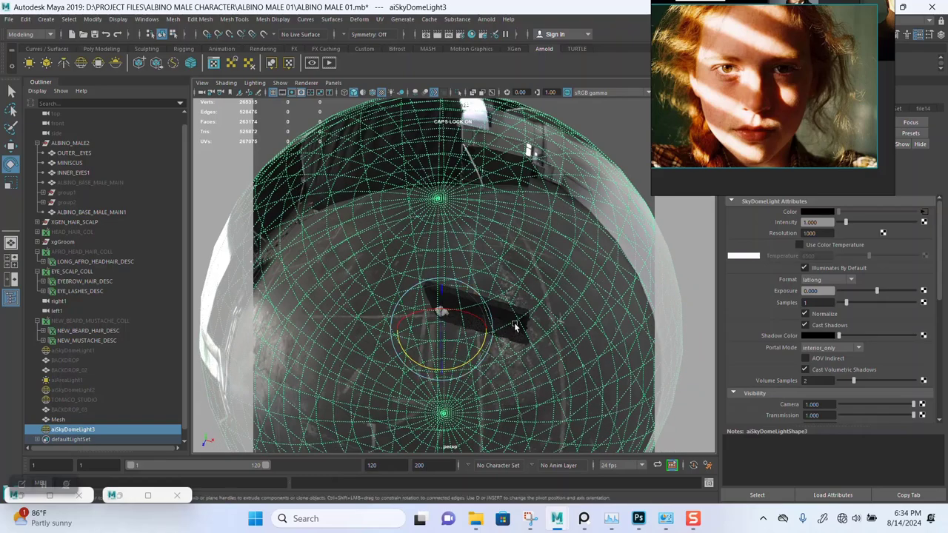
key("space")
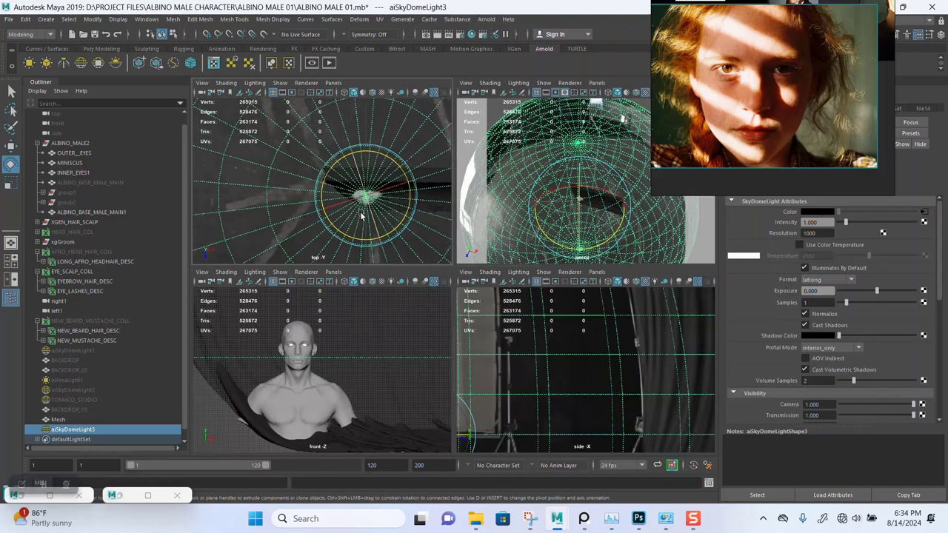
left_click_drag(309, 181, 568, 186)
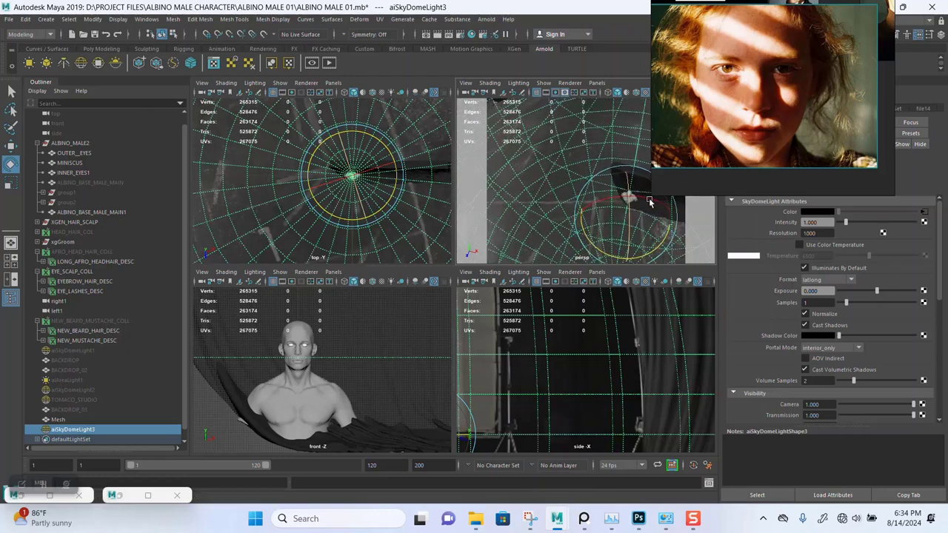
right_click_drag(629, 205, 518, 194, "alt")
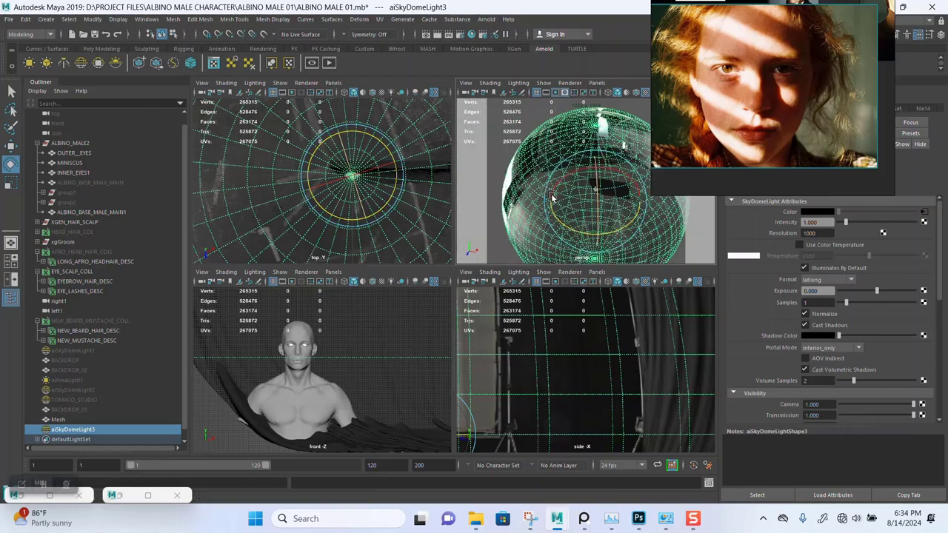
left_click_drag(358, 224, 379, 213)
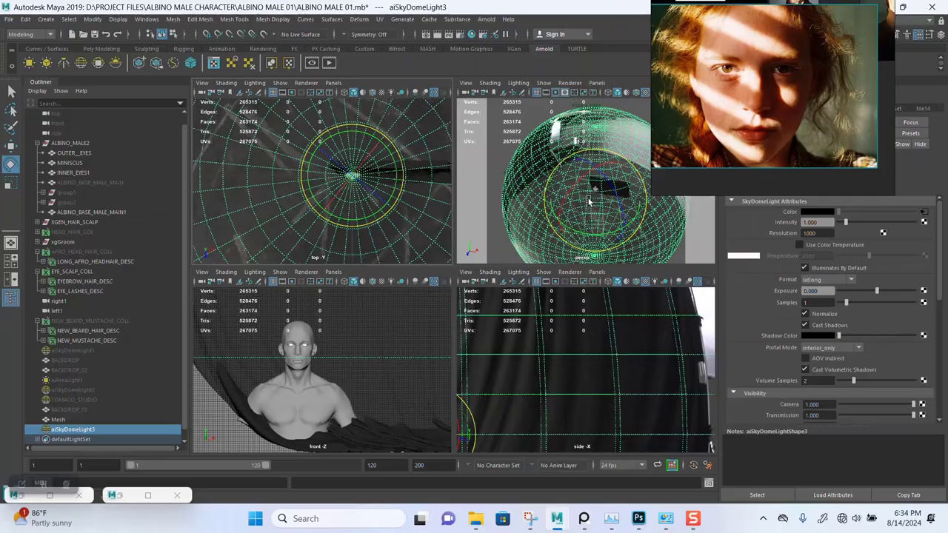
Return to the single perspective view and orbit back inside the dome.
key("space")
scroll(486, 315, "up", 6)
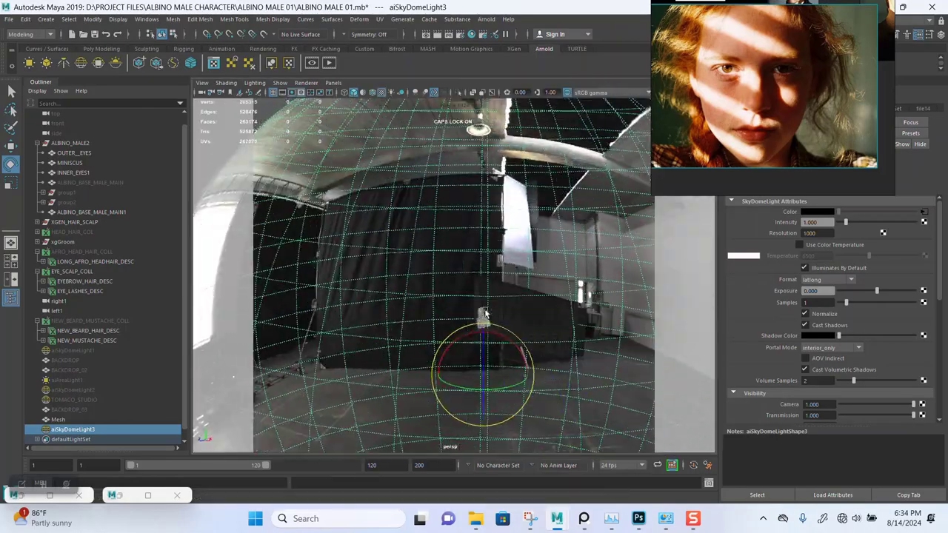
scroll(485, 315, "down", 6)
left_click_drag(485, 315, 574, 263, "alt")
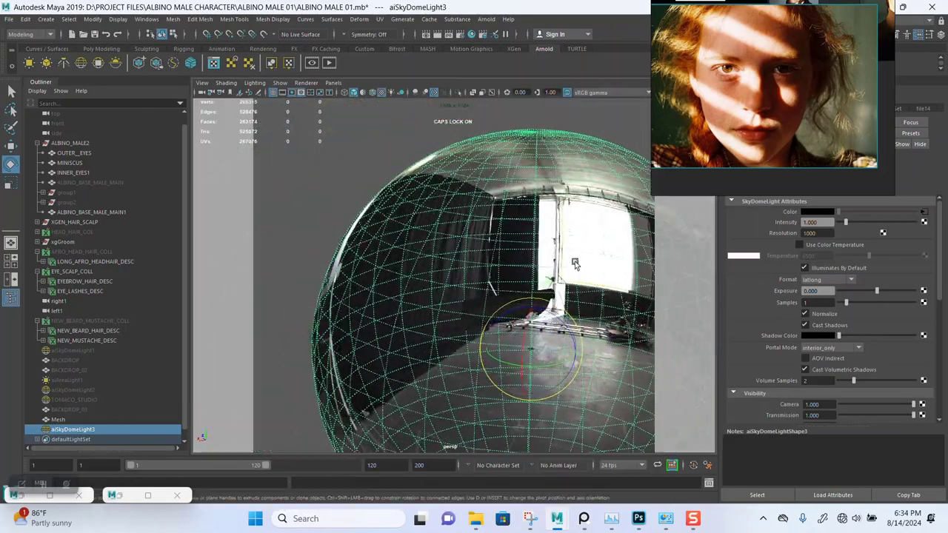
scroll(563, 296, "up", 5)
left_click_drag(546, 339, 298, 151, "alt")
Try the cameraView2 and QUATER camera bookmarks.
left_click(201, 82)
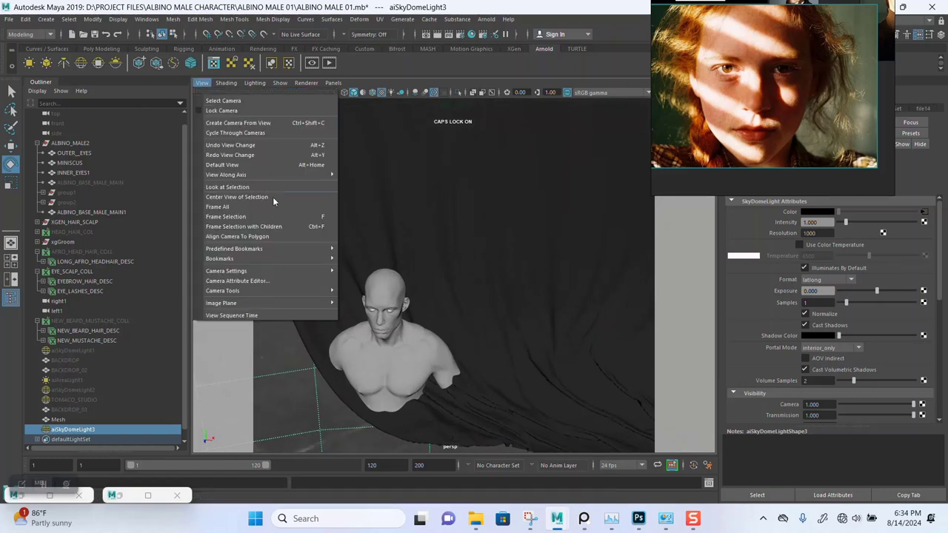
mouse_move(332, 265)
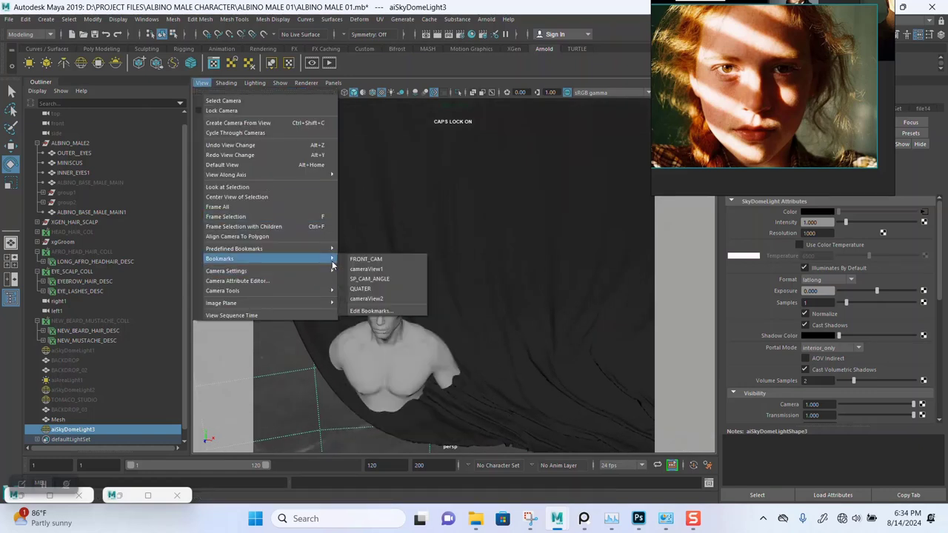
left_click(367, 299)
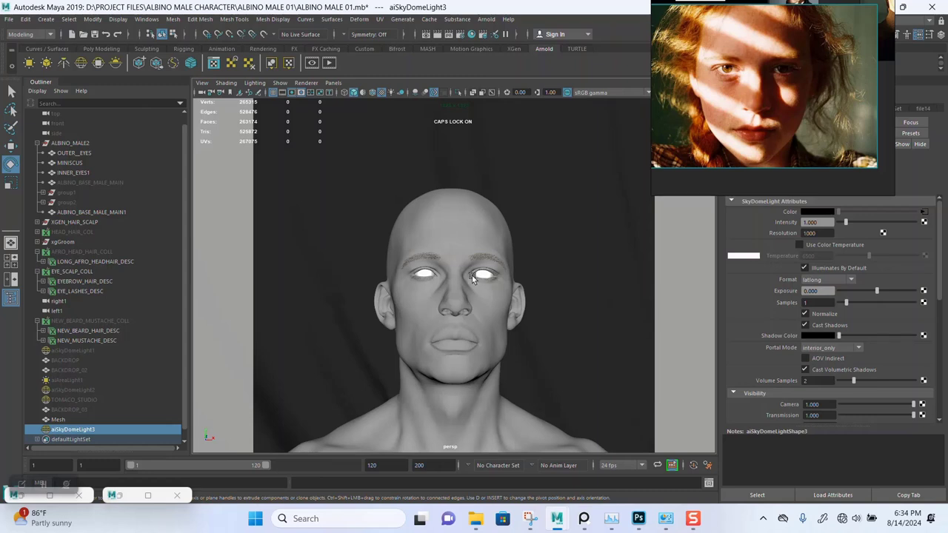
left_click(202, 82)
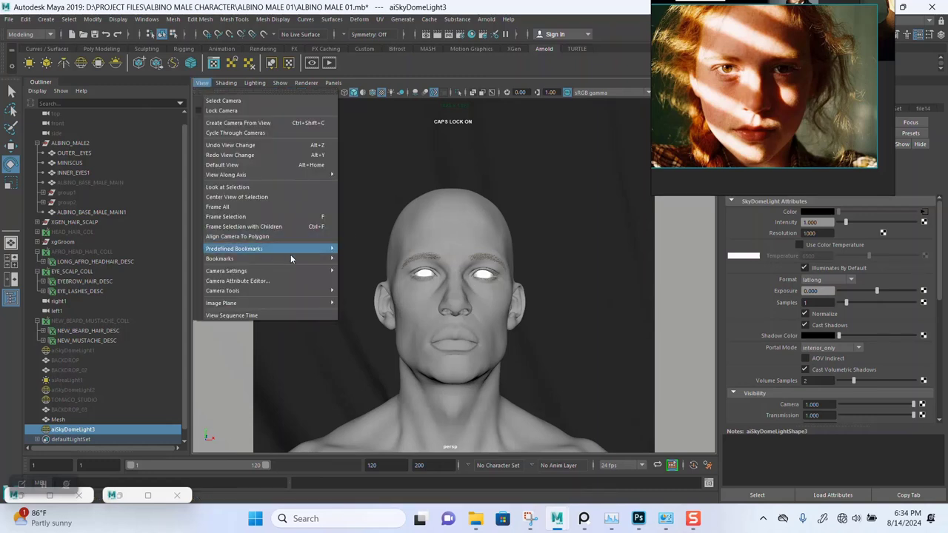
mouse_move(334, 261)
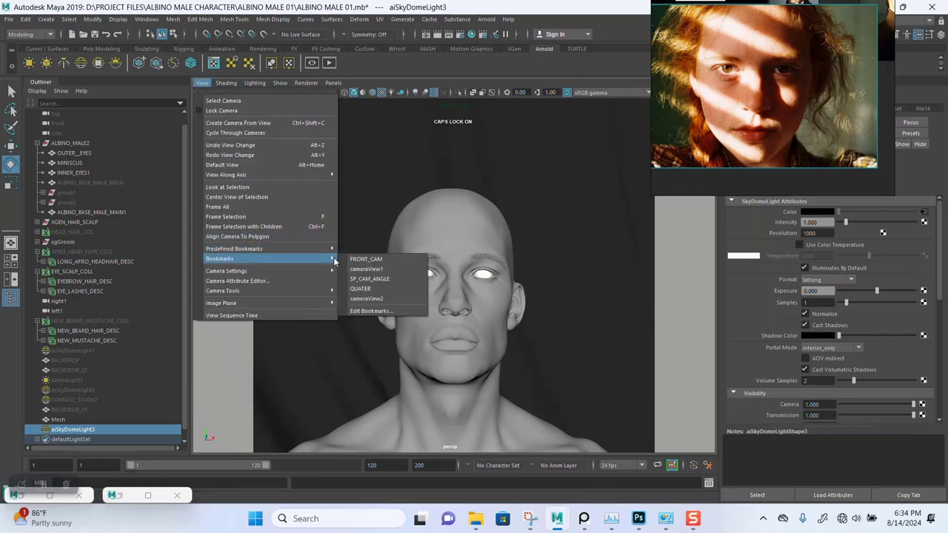
left_click(365, 288)
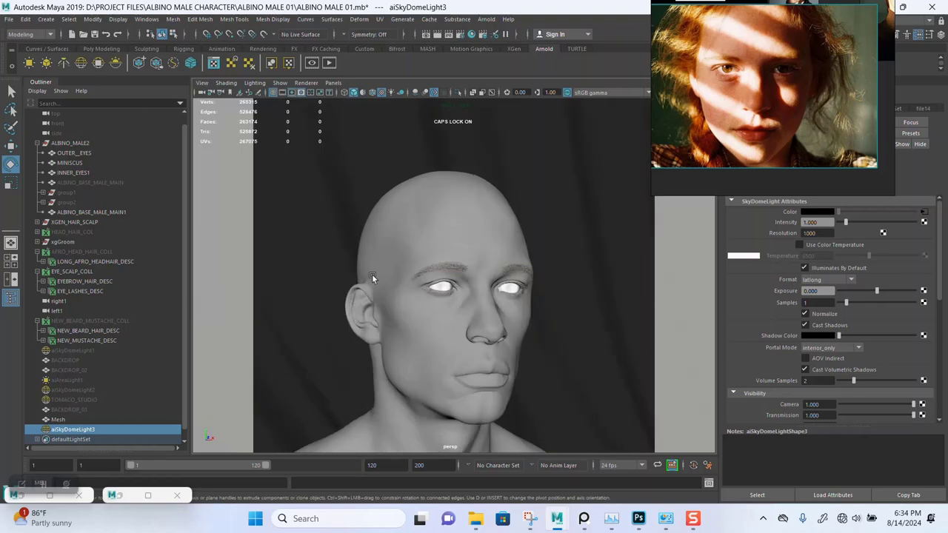
Go back to the front camera bookmark and fine-tune the framing of the head.
left_click(202, 82)
mouse_move(330, 273)
mouse_move(331, 254)
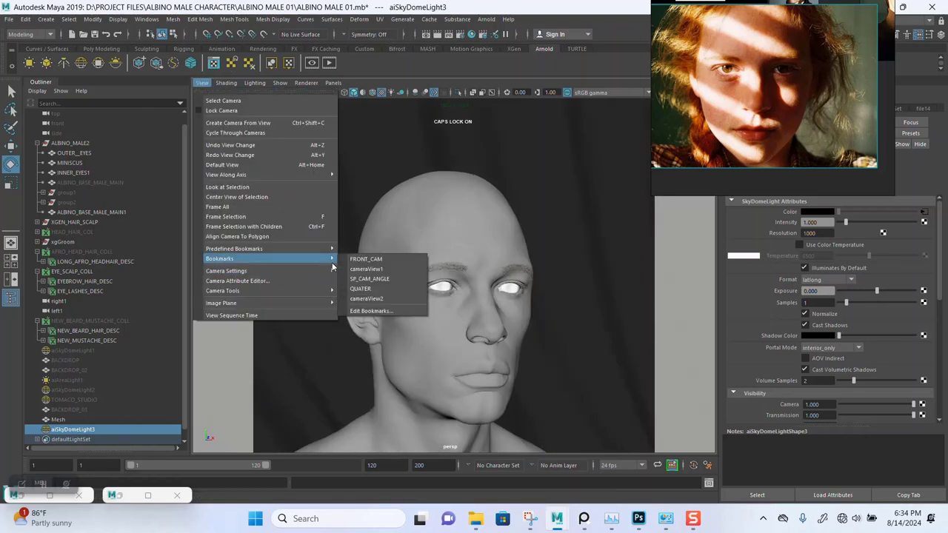
left_click(372, 300)
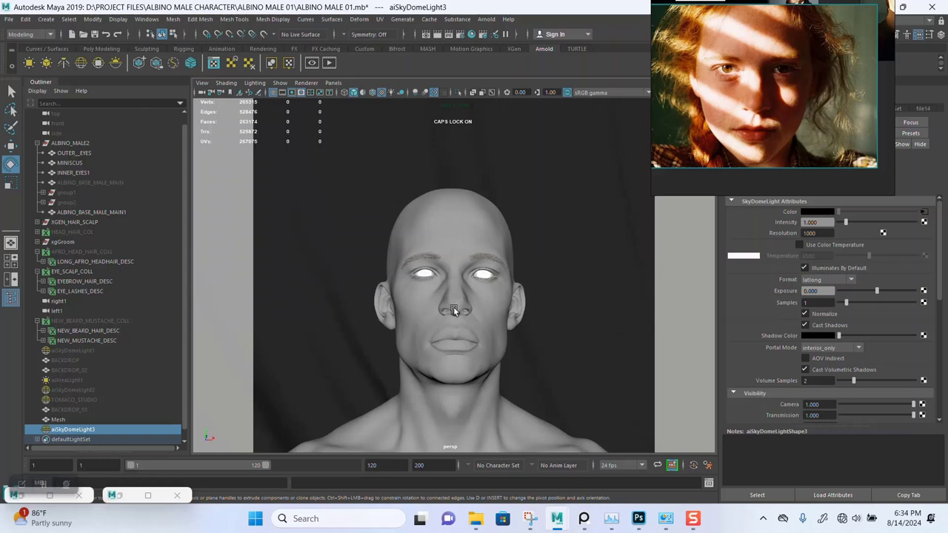
middle_click_drag(493, 313, 506, 299, "alt")
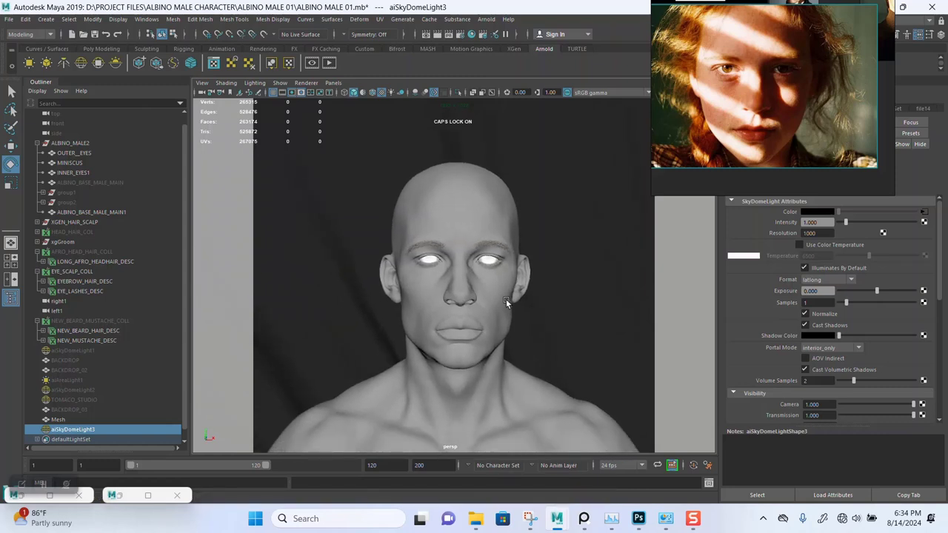
left_click_drag(506, 302, 503, 321, "alt")
Open the Bookmark Editor from View > Bookmarks, then close it.
left_click(202, 82)
mouse_move(319, 271)
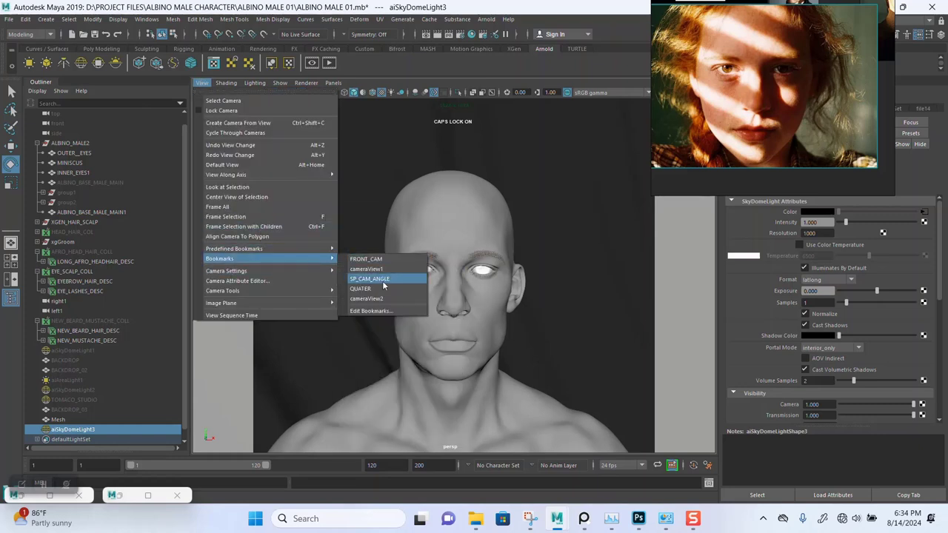
left_click(384, 312)
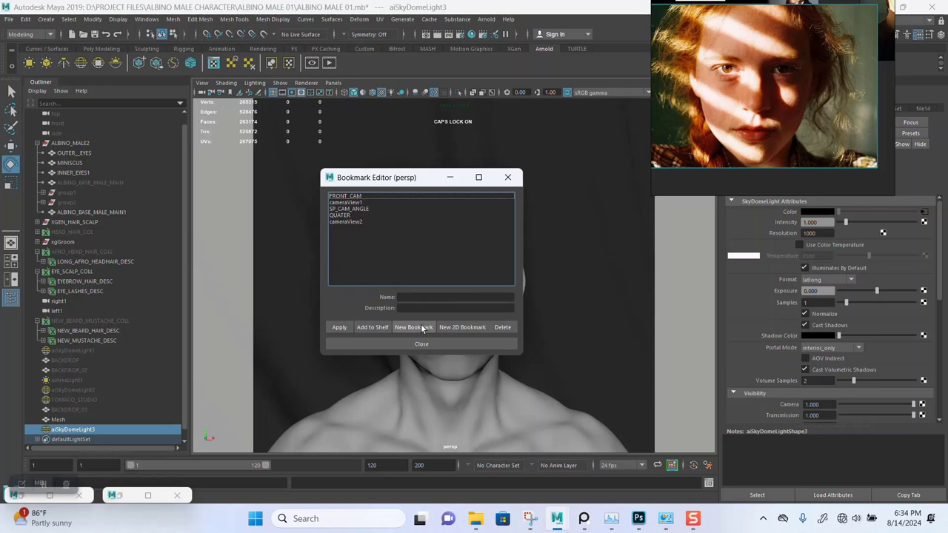
left_click(472, 342)
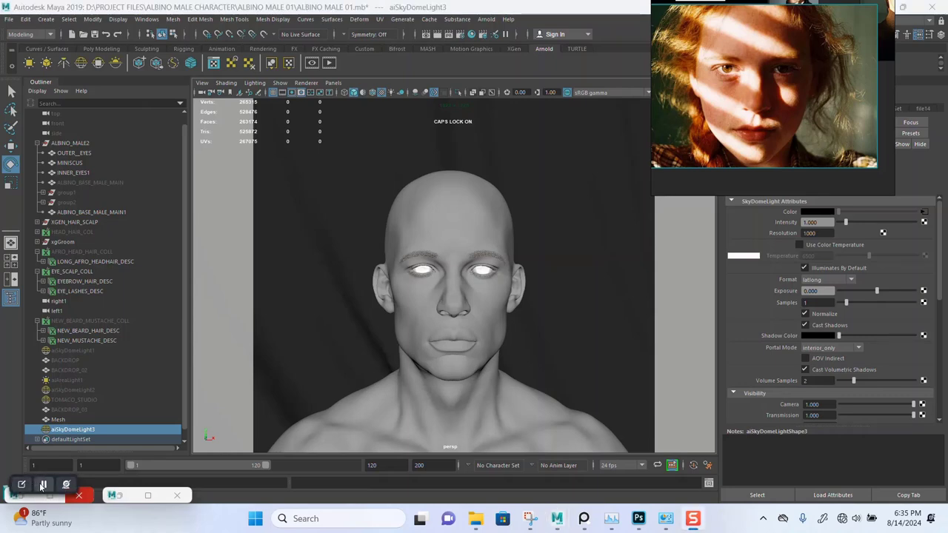
Bring up Arnold RenderView showing Snapshot_10 and shrink it beside the Maya viewport.
left_click(40, 500)
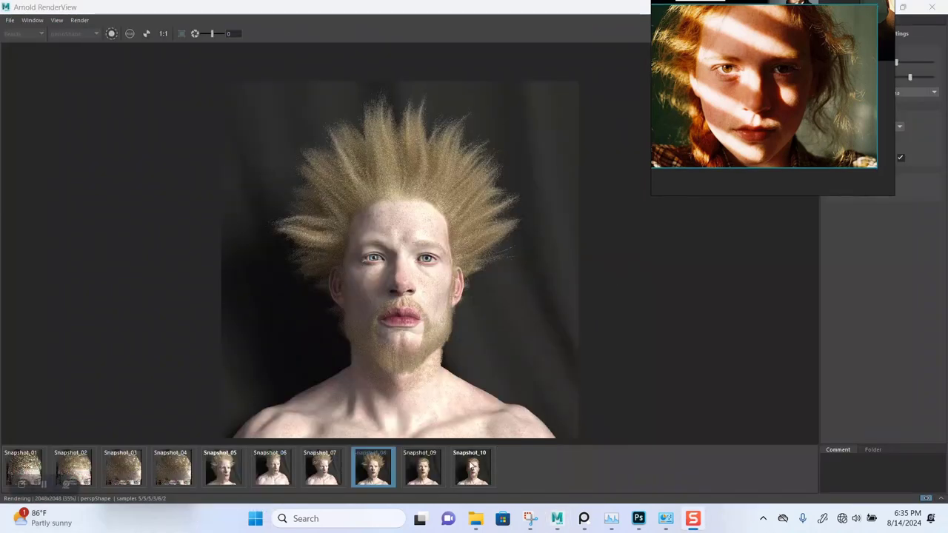
left_click(472, 467)
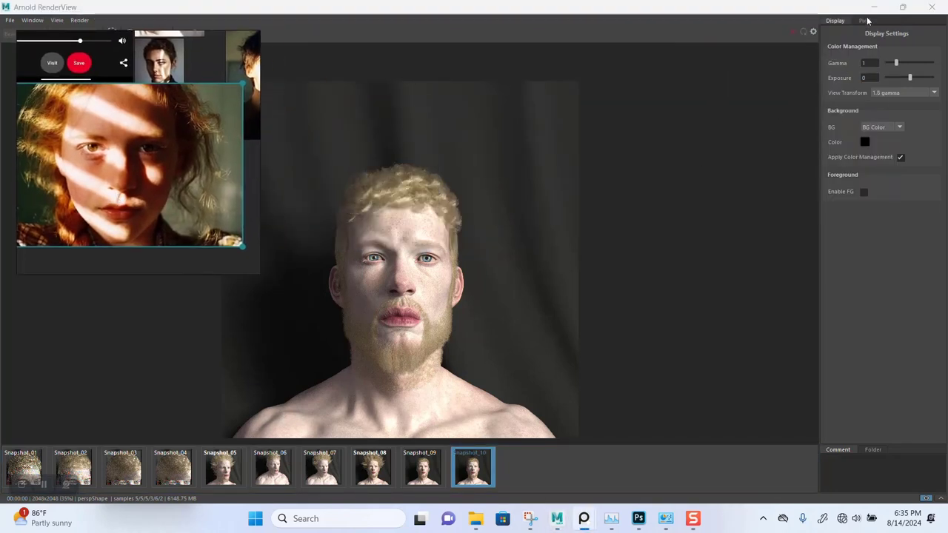
left_click(902, 7)
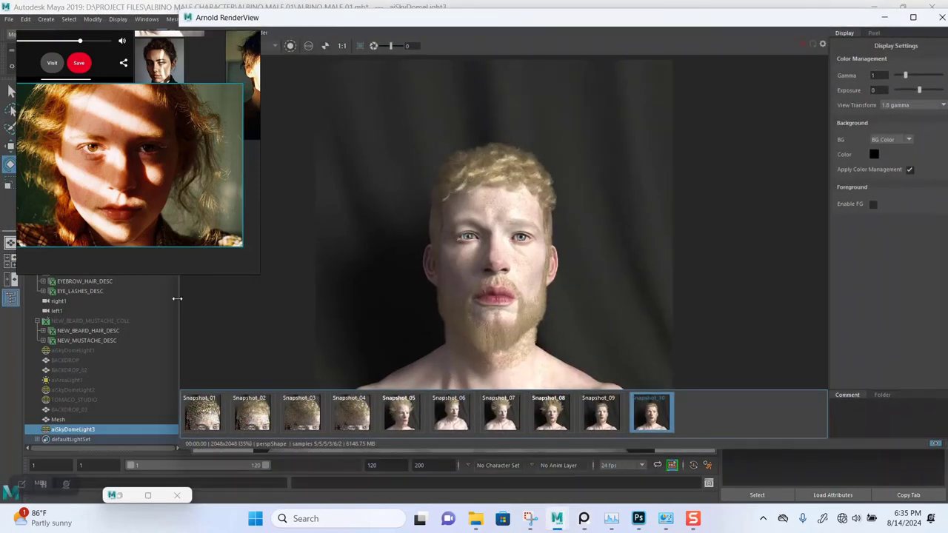
left_click_drag(177, 298, 516, 313)
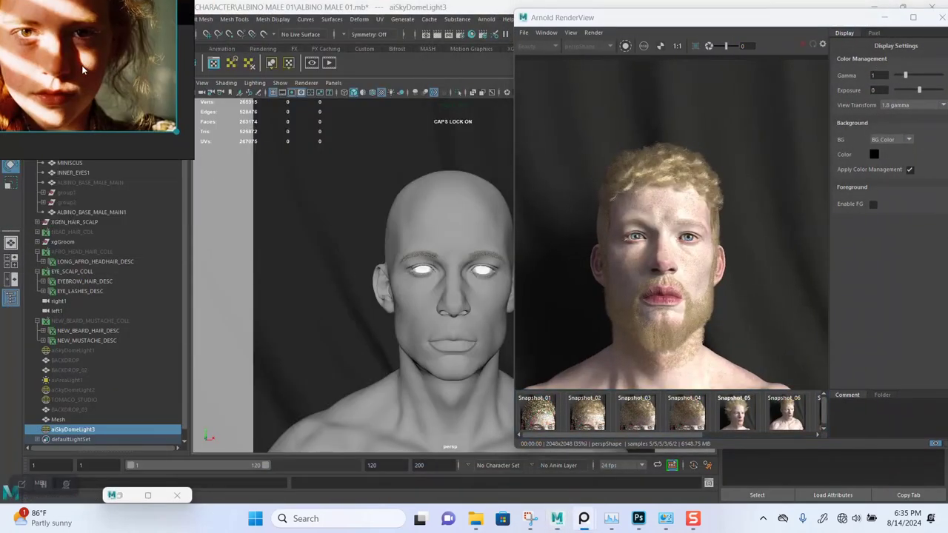
Switch the viewport to cameraView2 and start a live IPR render from that framing.
left_click(202, 83)
mouse_move(310, 259)
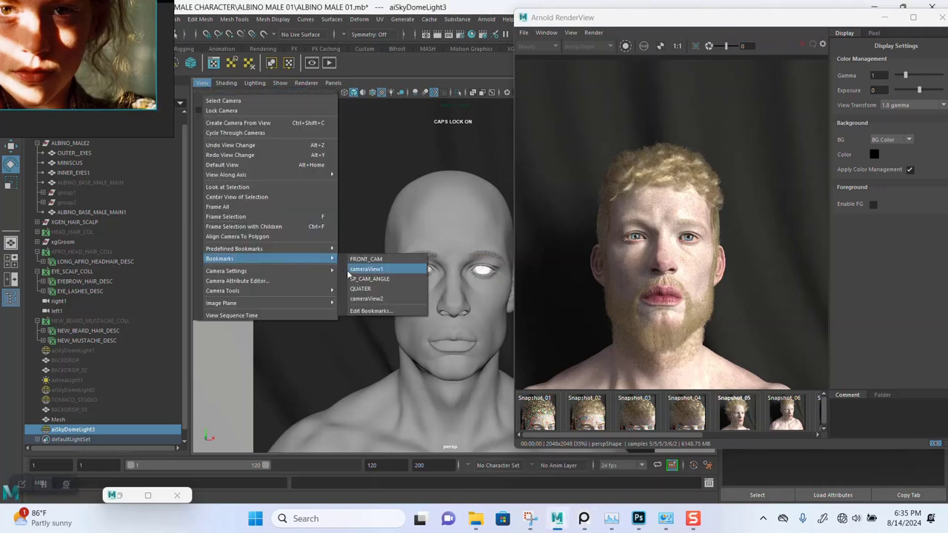
left_click(363, 299)
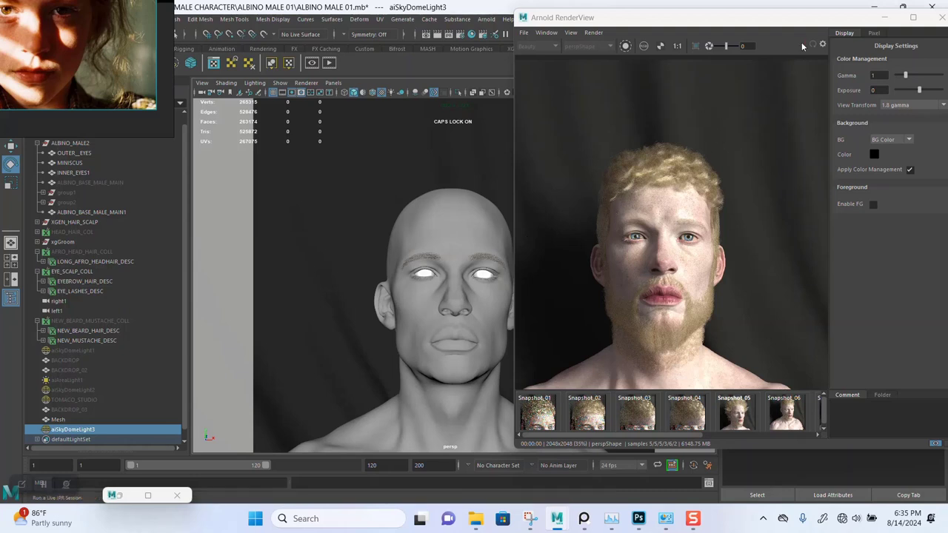
left_click(934, 445)
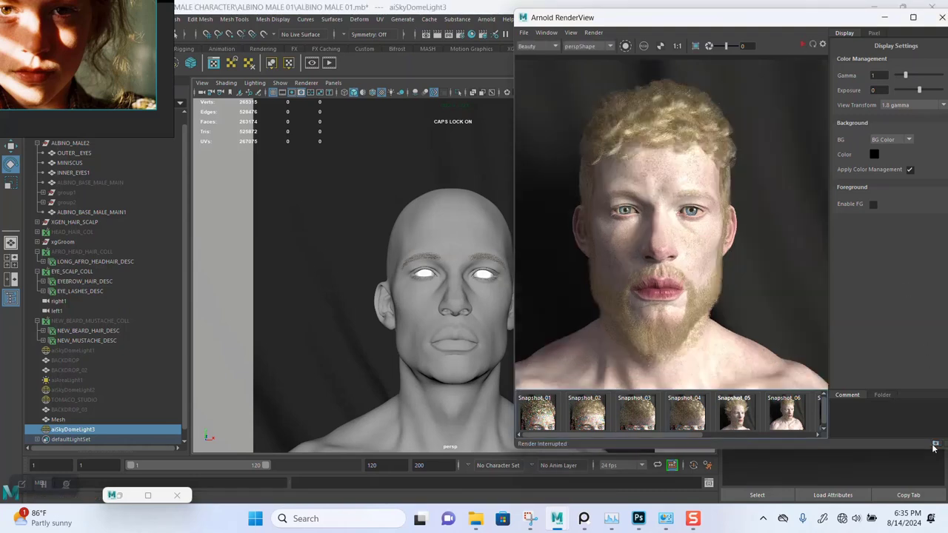
scroll(704, 311, "down", 2)
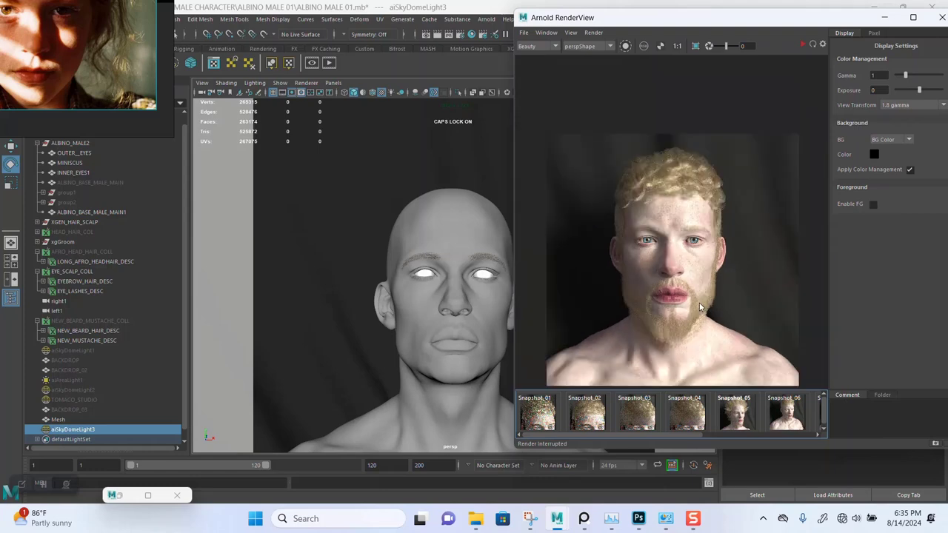
scroll(701, 306, "up", 2)
left_click_drag(686, 438, 831, 440)
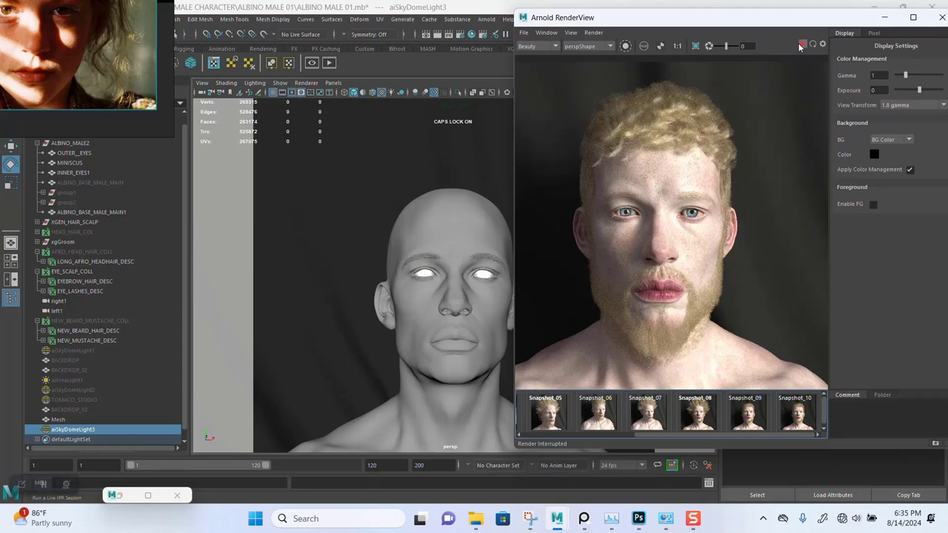
left_click(804, 45)
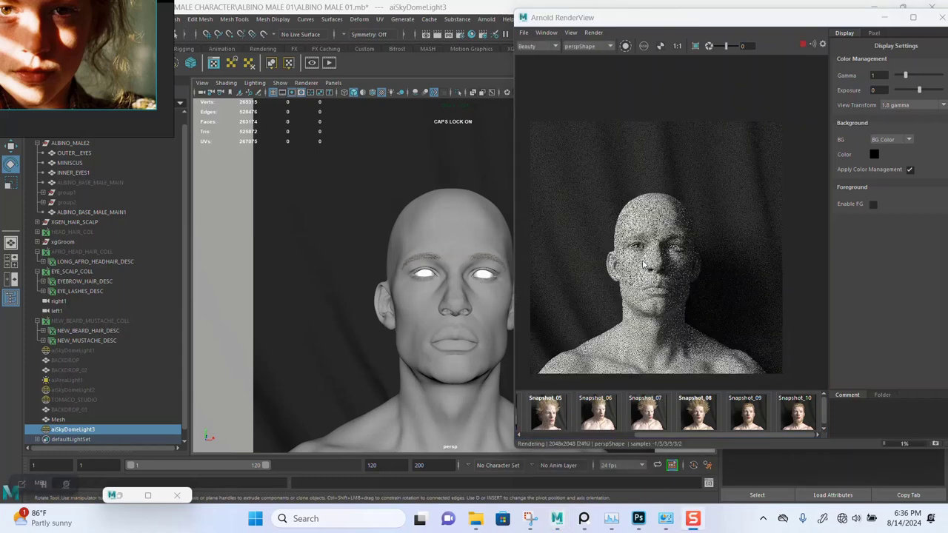
Move the camera closer to the head and enlarge the floating reference photo.
scroll(625, 287, "down", 2)
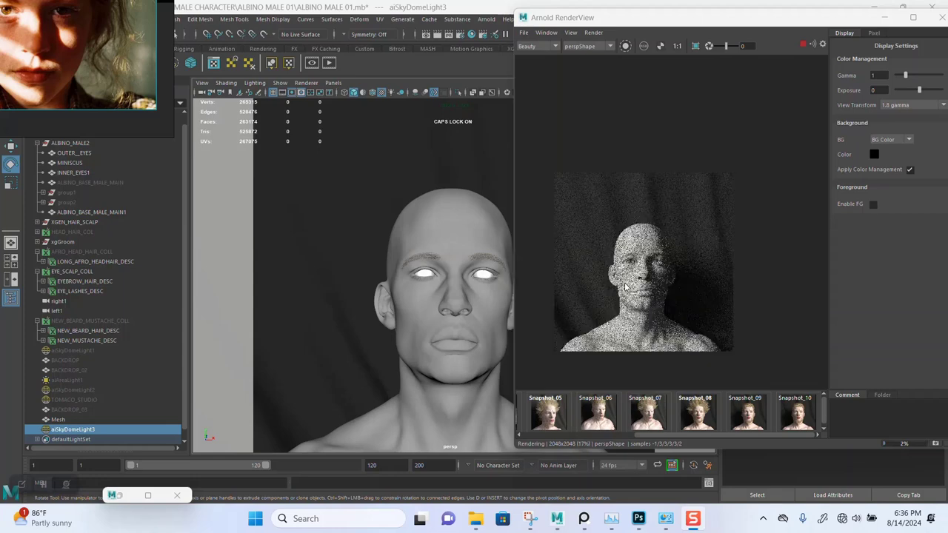
mouse_move(406, 330)
left_mouse_down("alt")
mouse_move(407, 354)
mouse_move(409, 321)
left_mouse_up("alt")
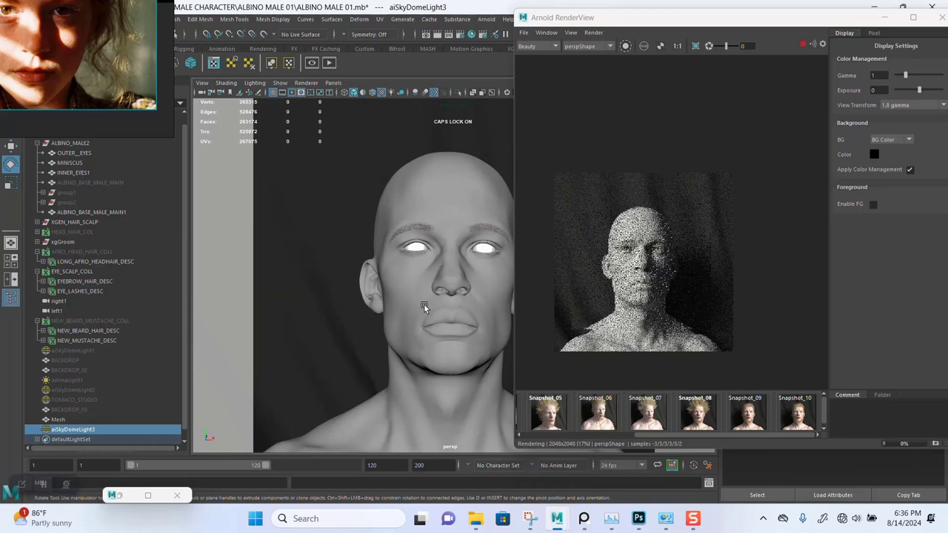
scroll(642, 283, "up", 4)
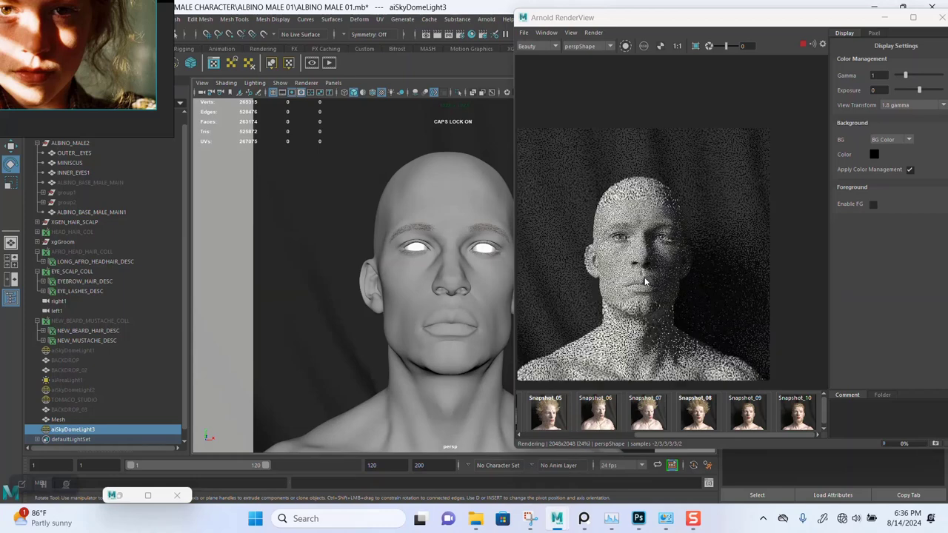
left_click(88, 69)
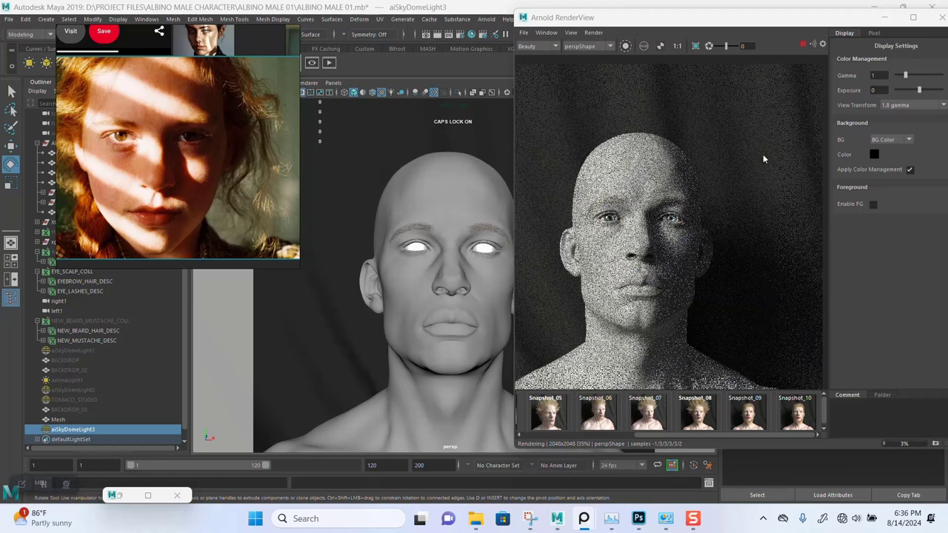
Stop the render, switch to the four-view layout, and minimize Arnold RenderView.
left_click(803, 46)
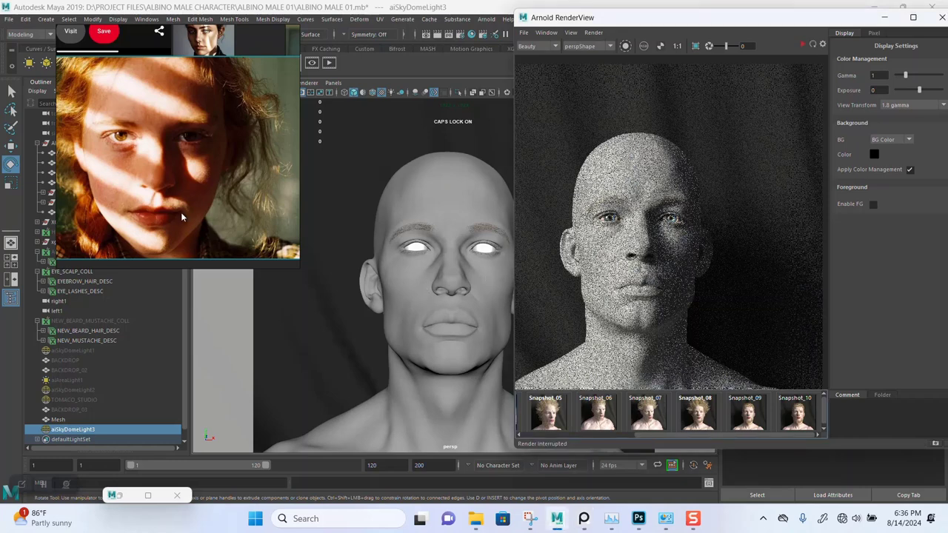
left_click_drag(181, 217, 135, 116)
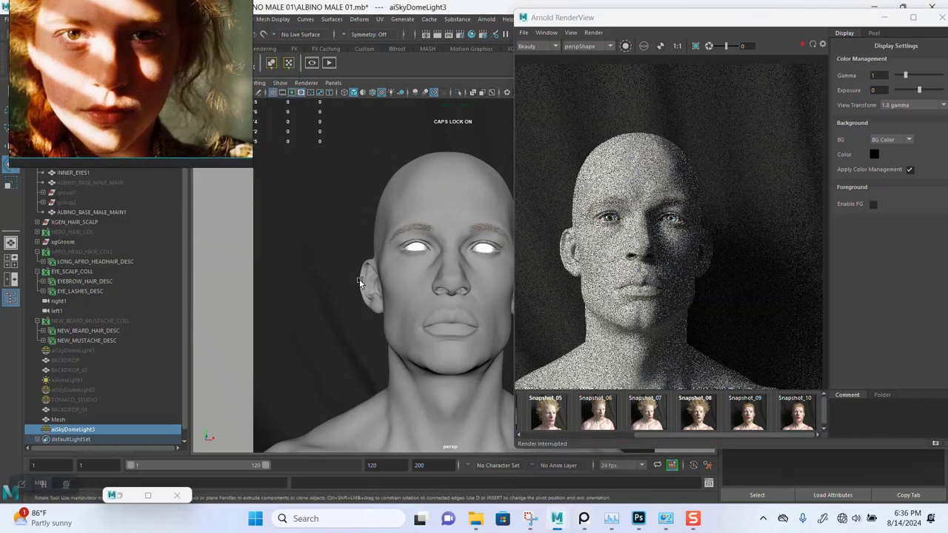
key("space")
scroll(342, 216, "down", 5)
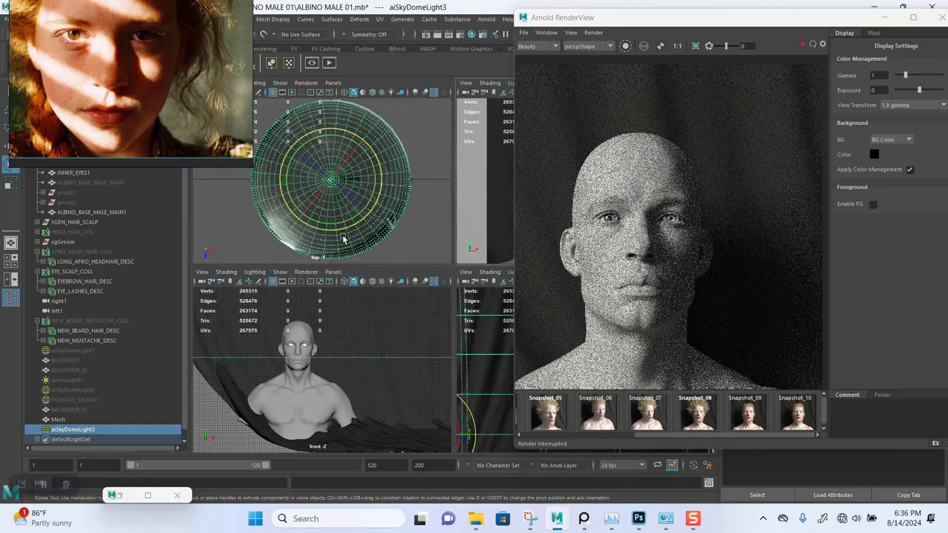
scroll(341, 231, "up", 2)
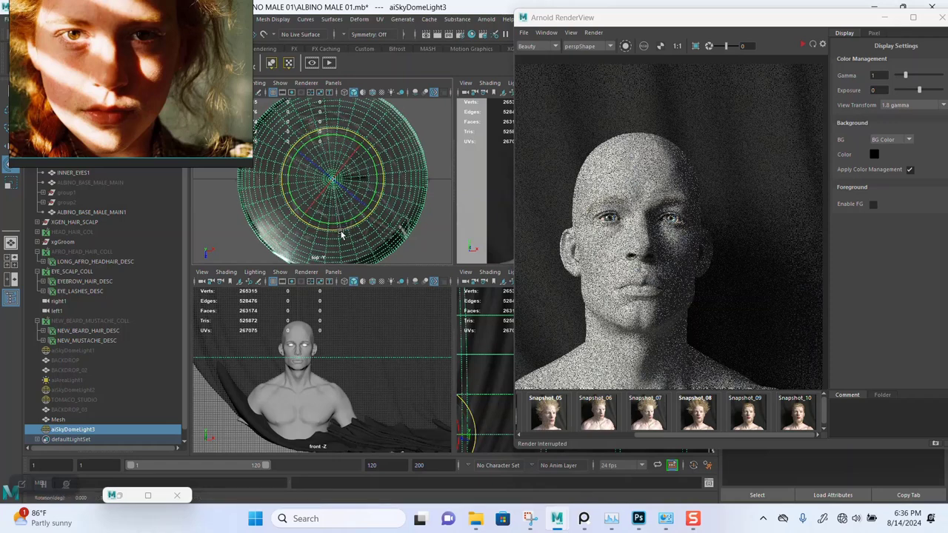
left_click(885, 17)
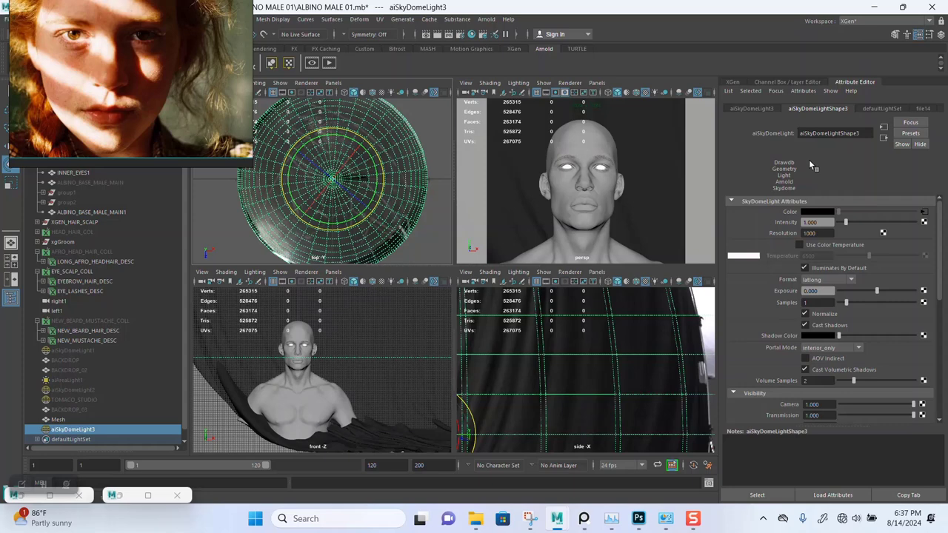
Set aiSkyDomeLightShape3 Samples to 4.
left_click(751, 109)
left_click(818, 109)
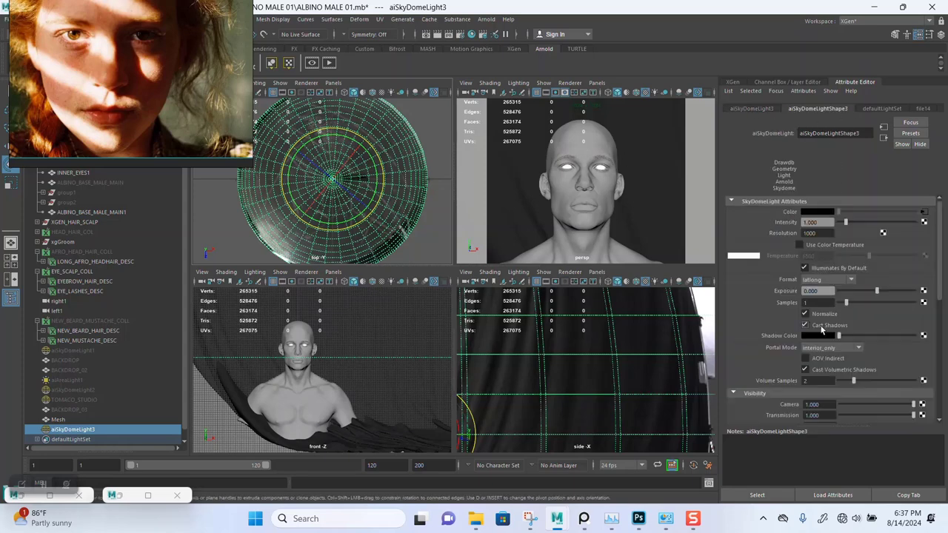
double_click(818, 301)
key("Return")
Set the aiSkyDomeLight3 Rotate Y to 130.
left_click(752, 109)
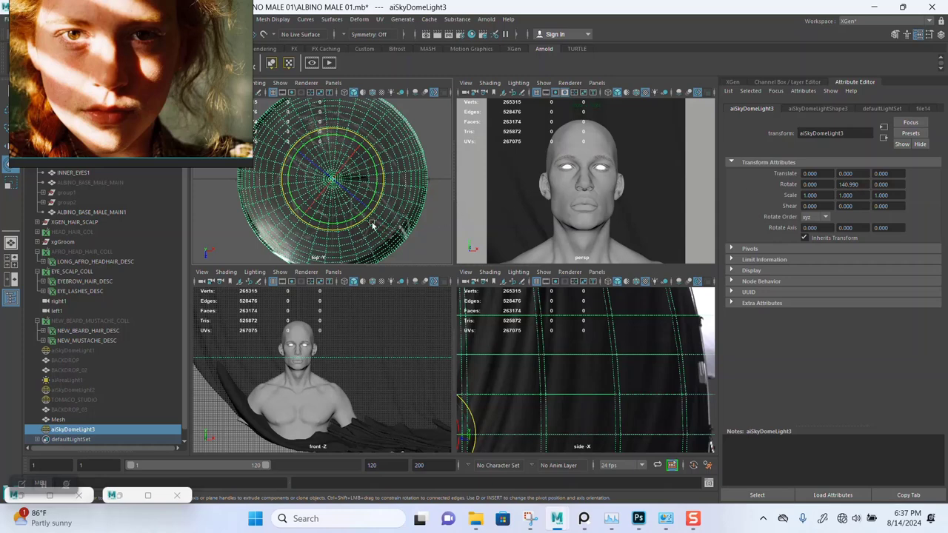
left_click_drag(343, 231, 336, 226)
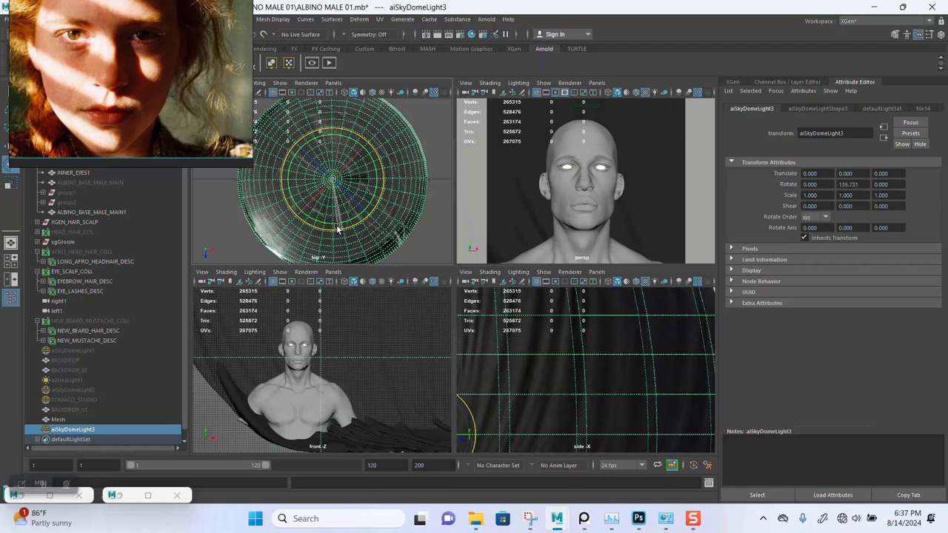
double_click(859, 184)
type("130")
key("Return")
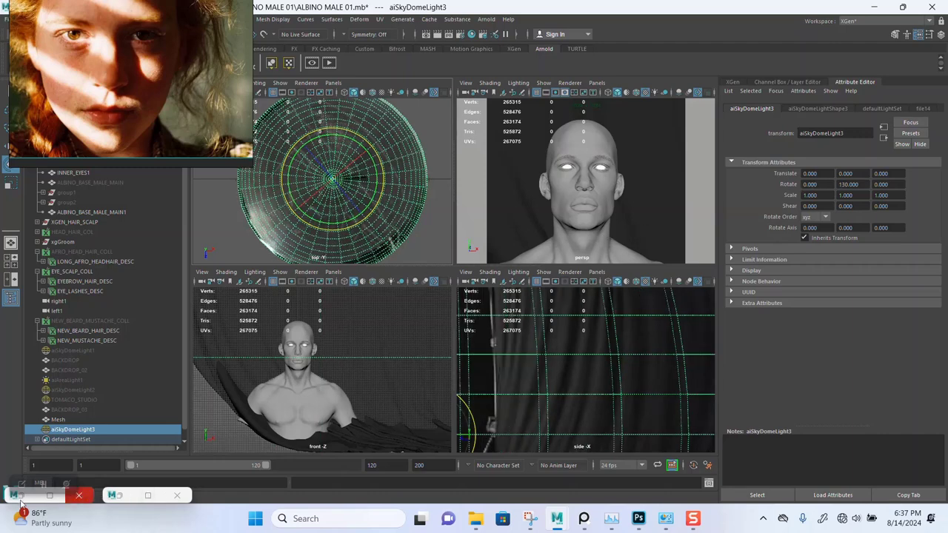
mouse_move(23, 489)
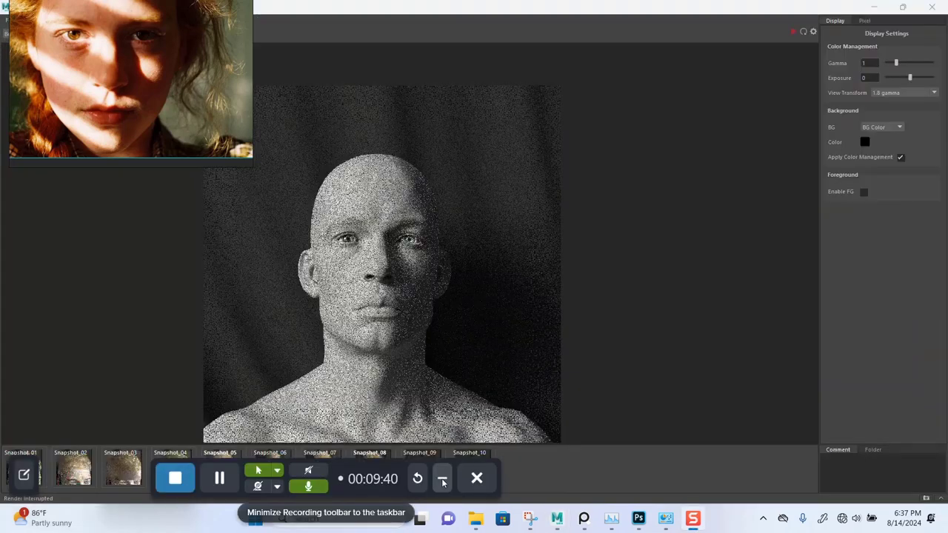
Restore Arnold RenderView to a window and stop the rotated-dome re-render after it progresses.
left_click(443, 480)
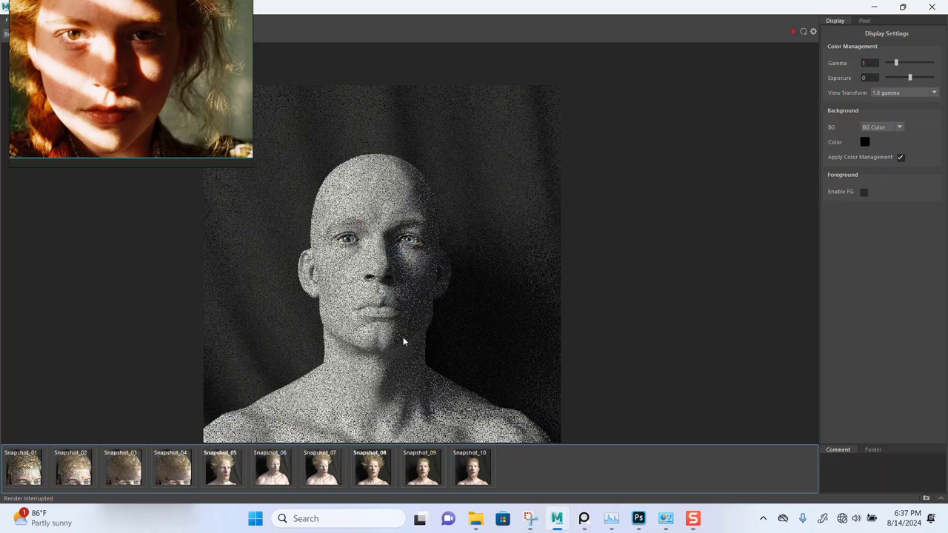
left_click(902, 7)
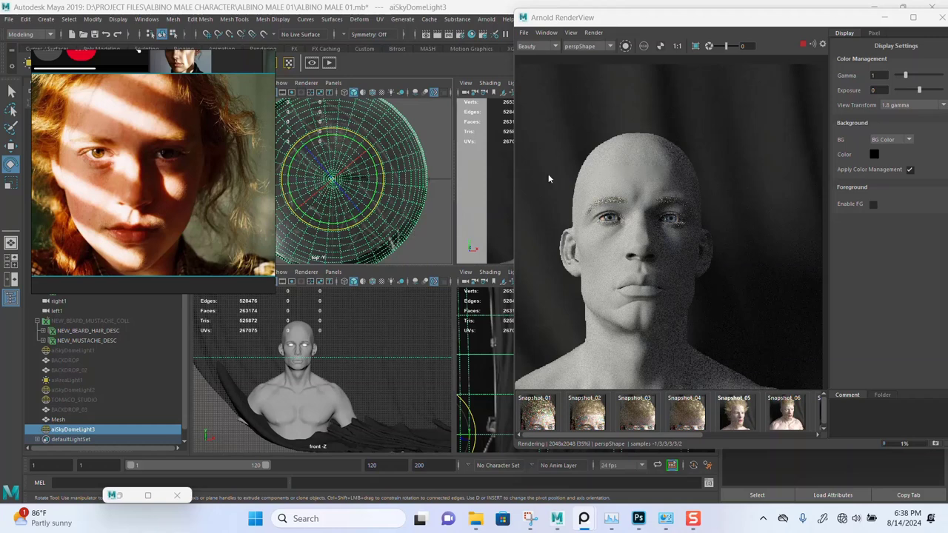
left_click(803, 44)
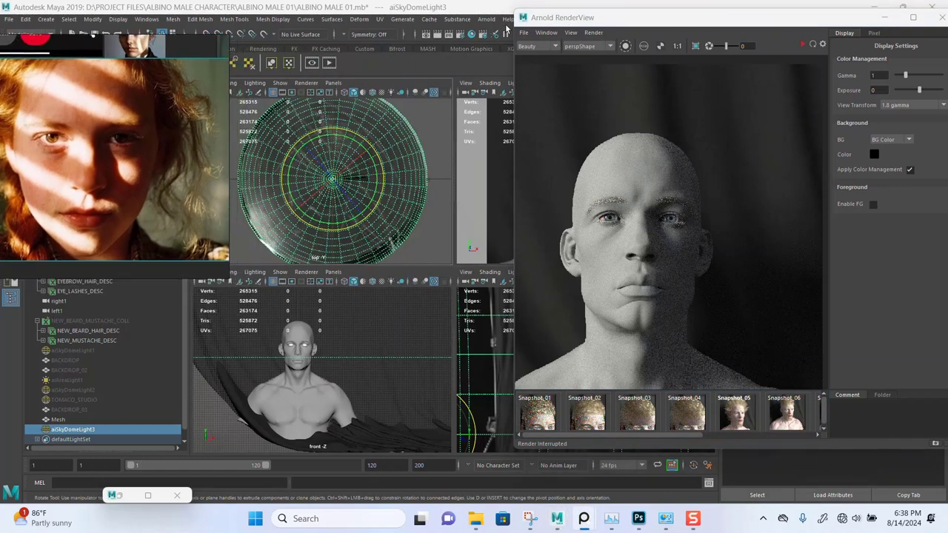
Open the Light Manager from Arnold > Utilities and move it off the render.
left_click(486, 19)
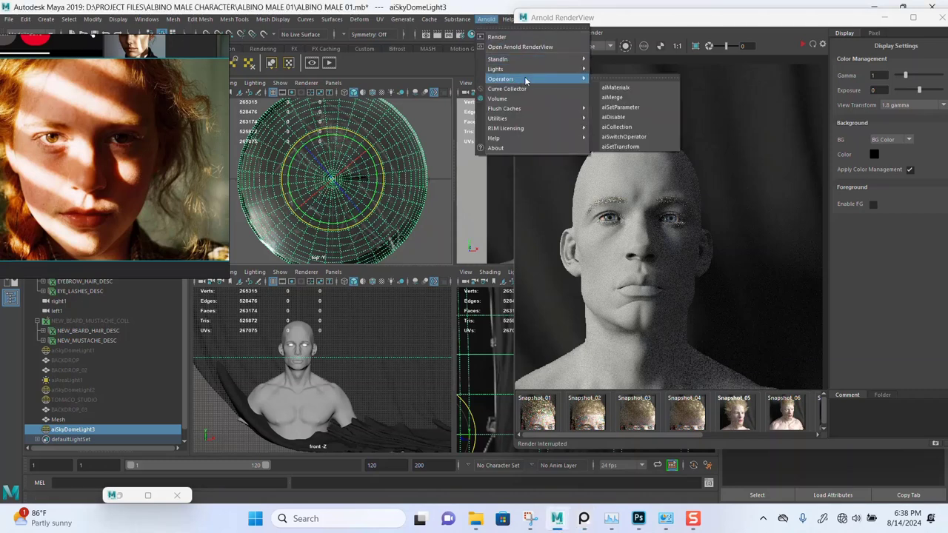
mouse_move(541, 64)
mouse_move(547, 120)
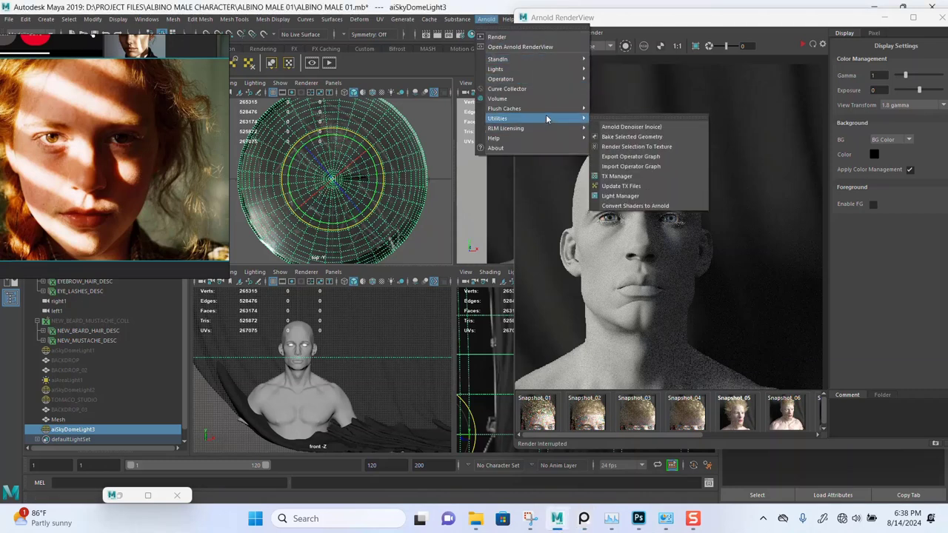
left_click(629, 196)
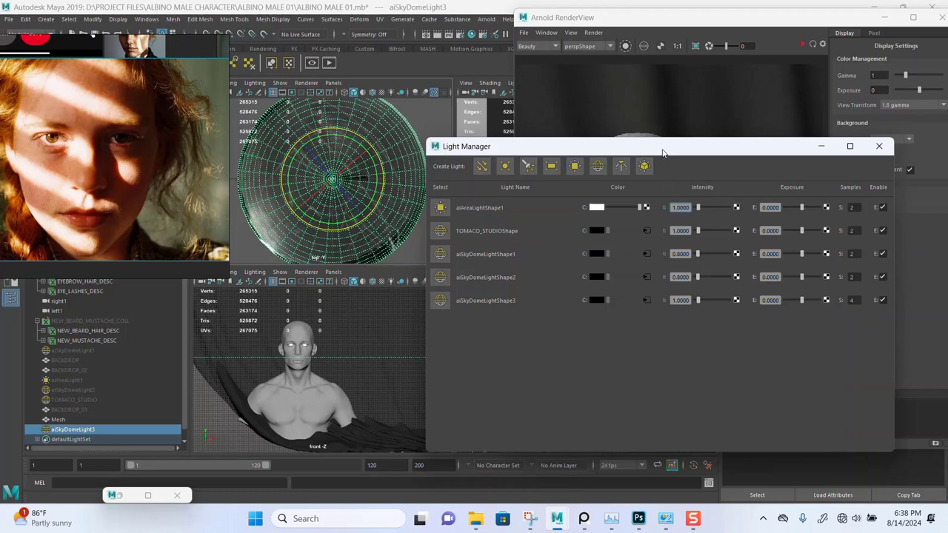
left_click_drag(664, 146, 304, 114)
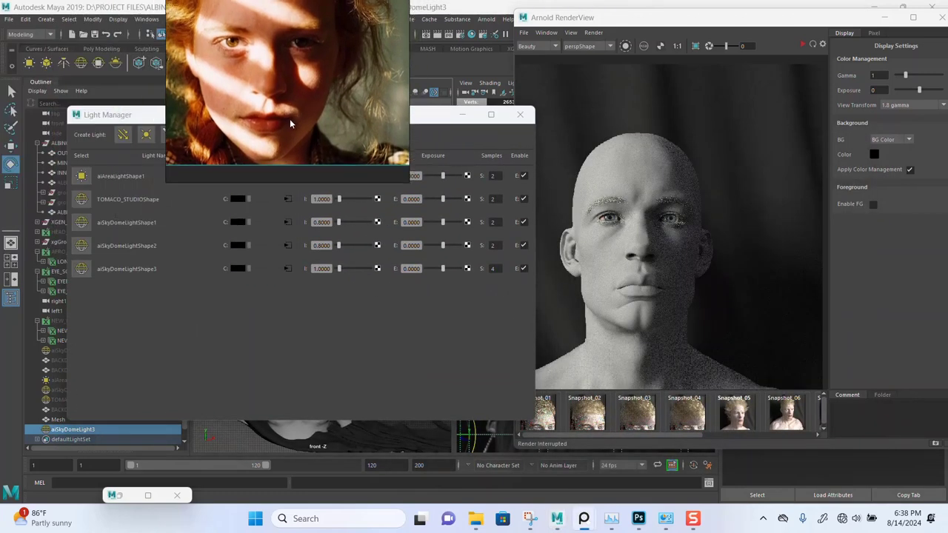
Restart the IPR render and set aiSkyDomeLightShape3 intensity to 0.3.
left_click(802, 46)
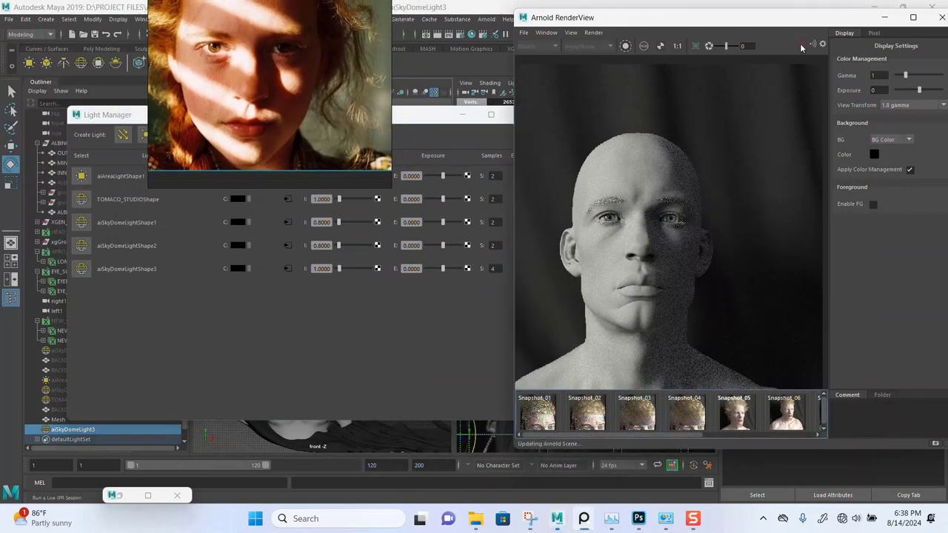
left_click(321, 175)
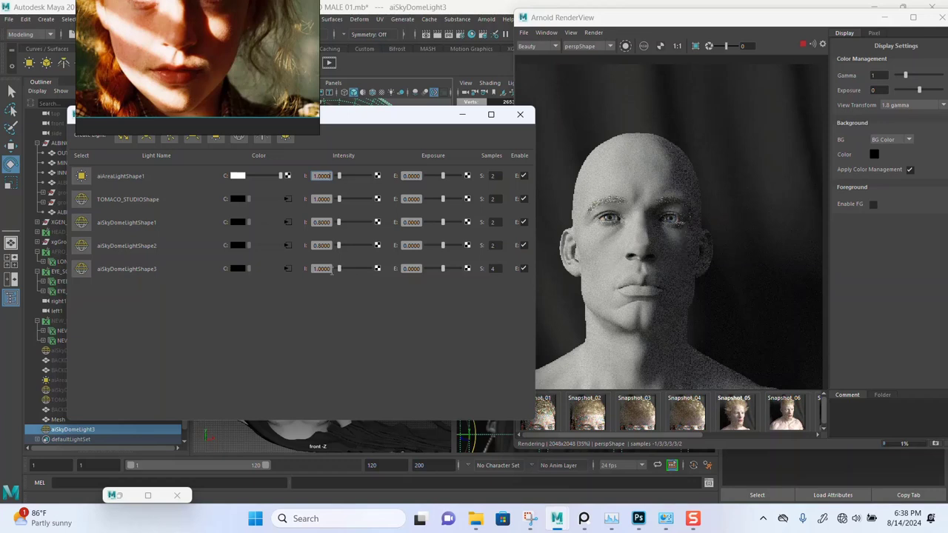
left_click(321, 268)
type("0.3")
key("Return")
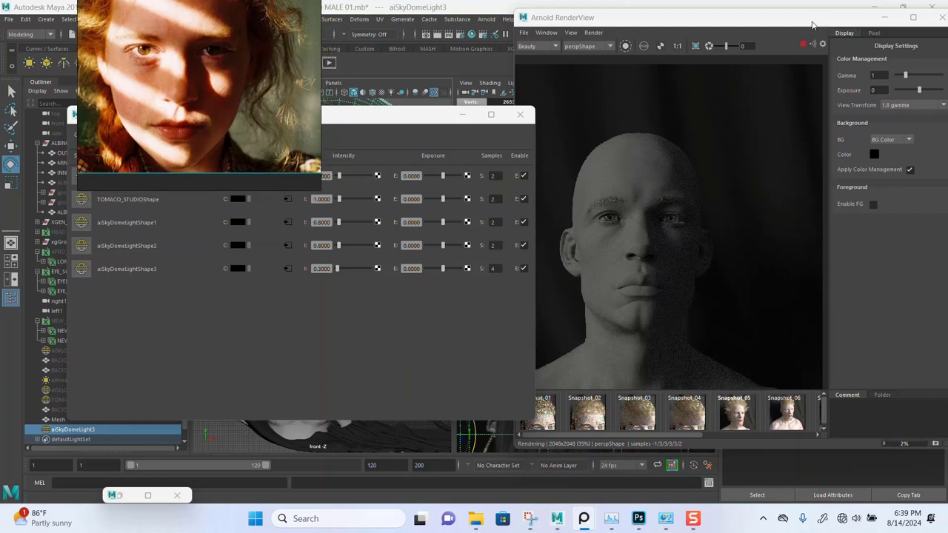
Set aiSkyDomeLight3's Y rotation to 70, after trying 100 and 50.
left_click(697, 18)
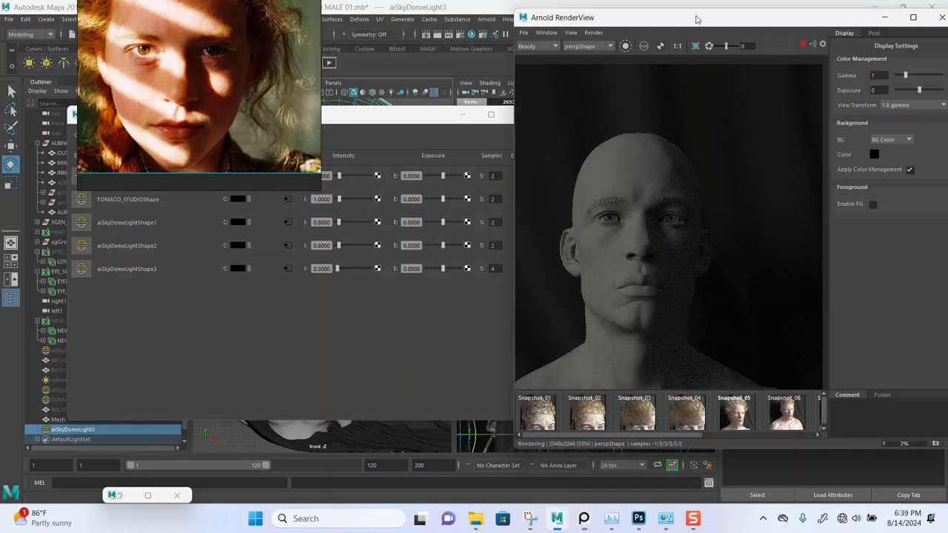
left_click_drag(696, 19, 489, 18)
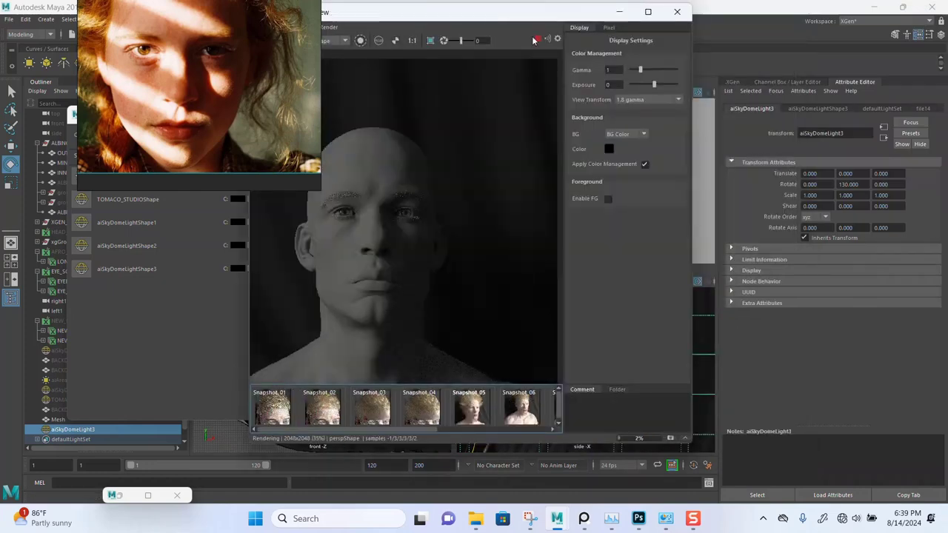
double_click(852, 184)
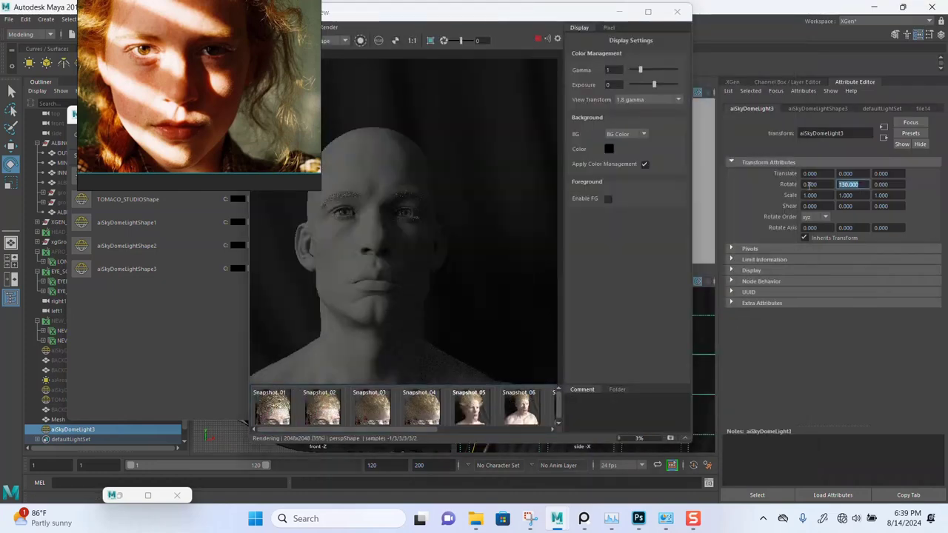
type("100")
key("Return")
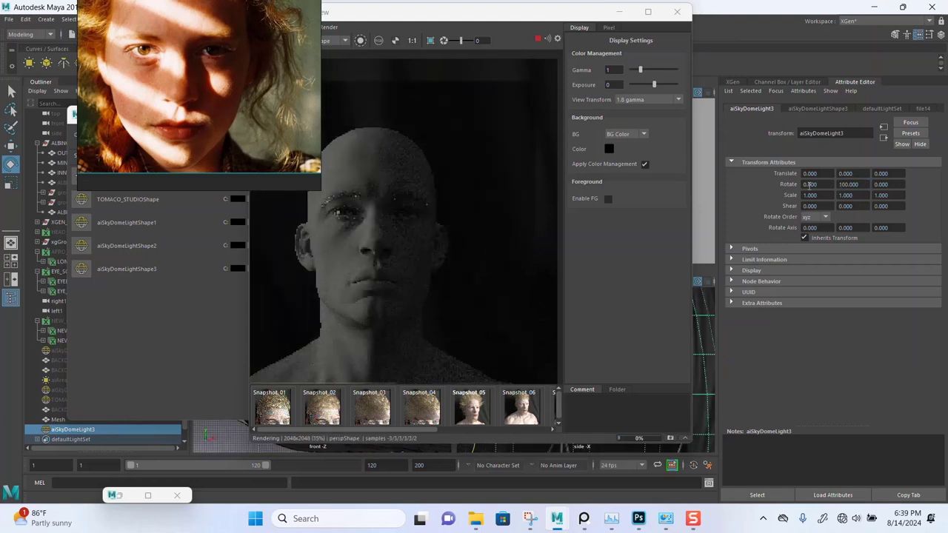
key("Return")
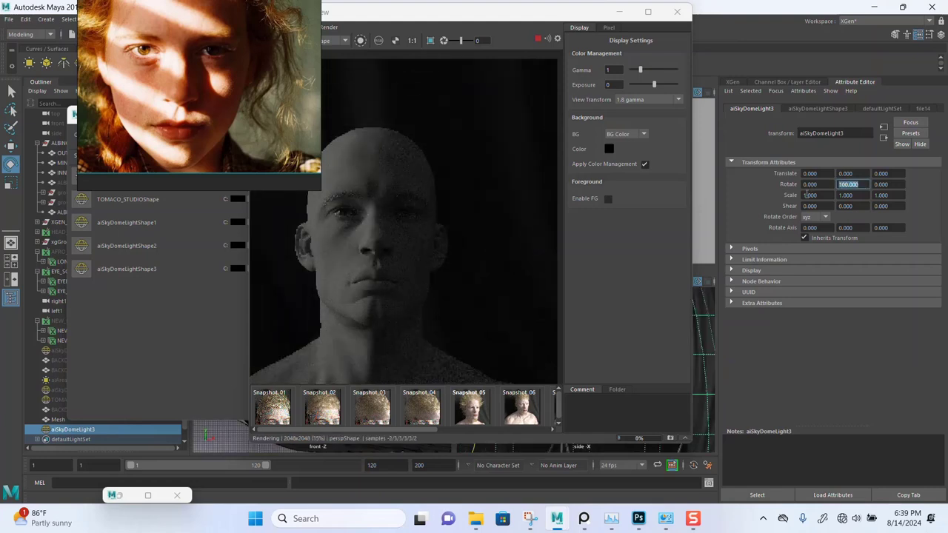
type("50")
key("Return")
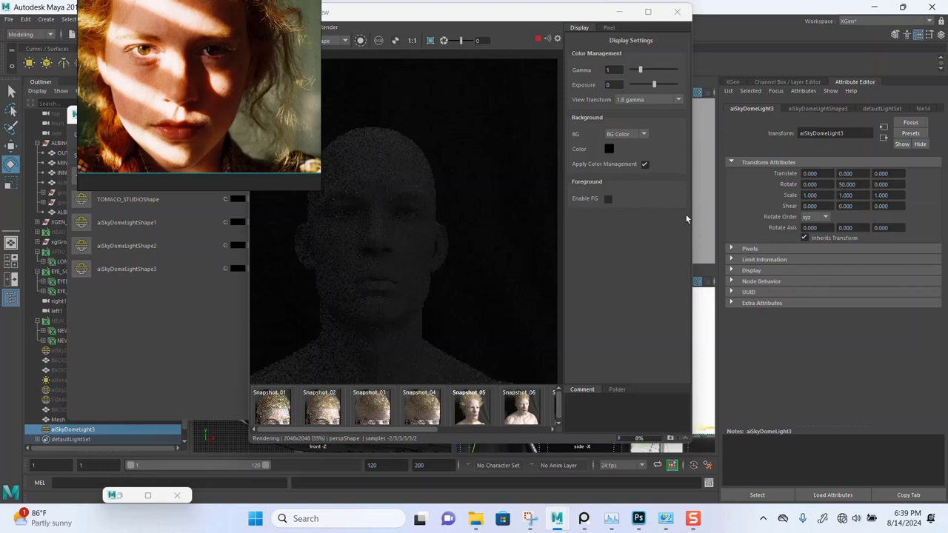
left_click(864, 184)
type("70")
key("Return")
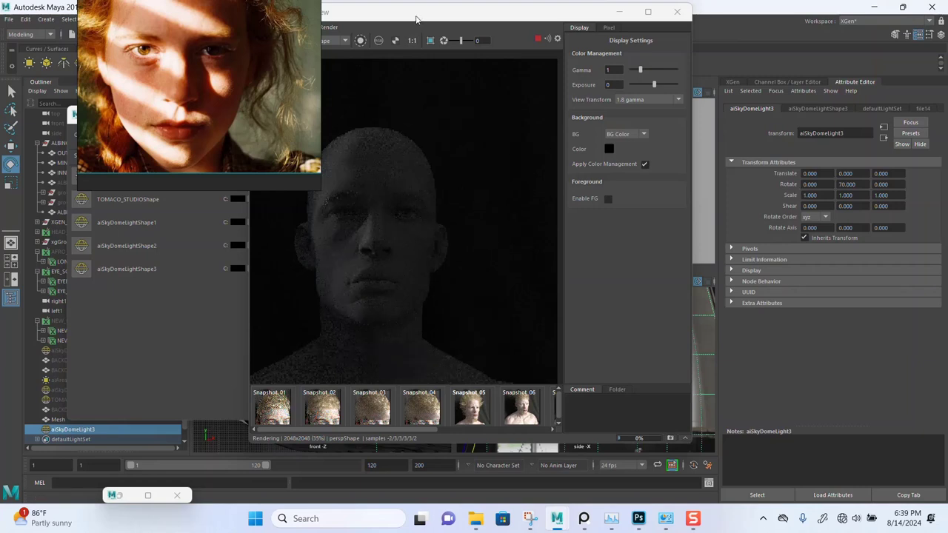
Stop the running Arnold render, then minimise the RenderView and Light Editor windows.
left_click_drag(416, 20, 495, 27)
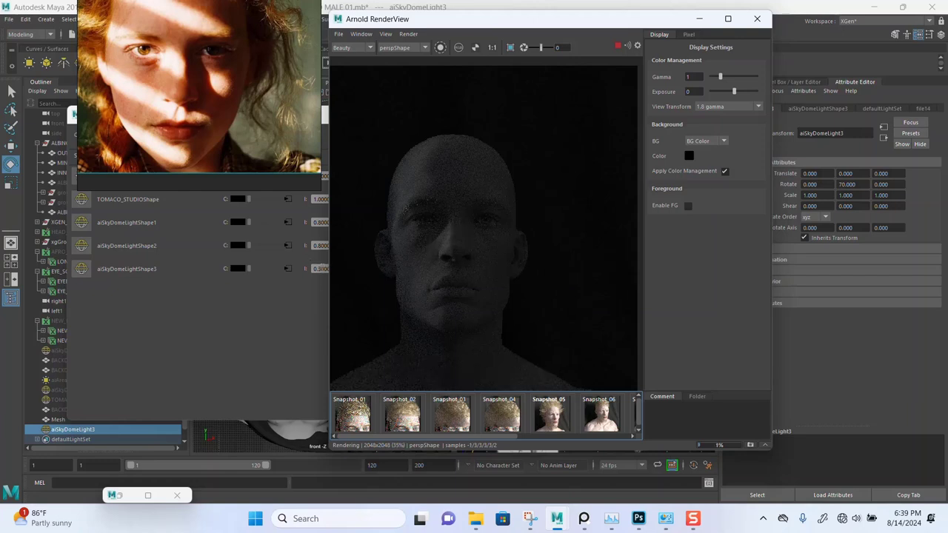
left_click(618, 46)
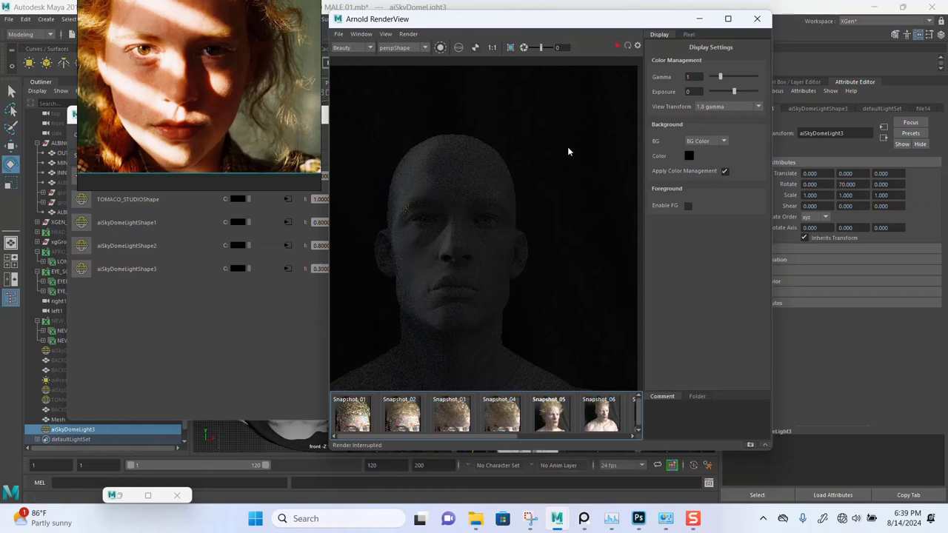
left_click(699, 19)
left_click(463, 115)
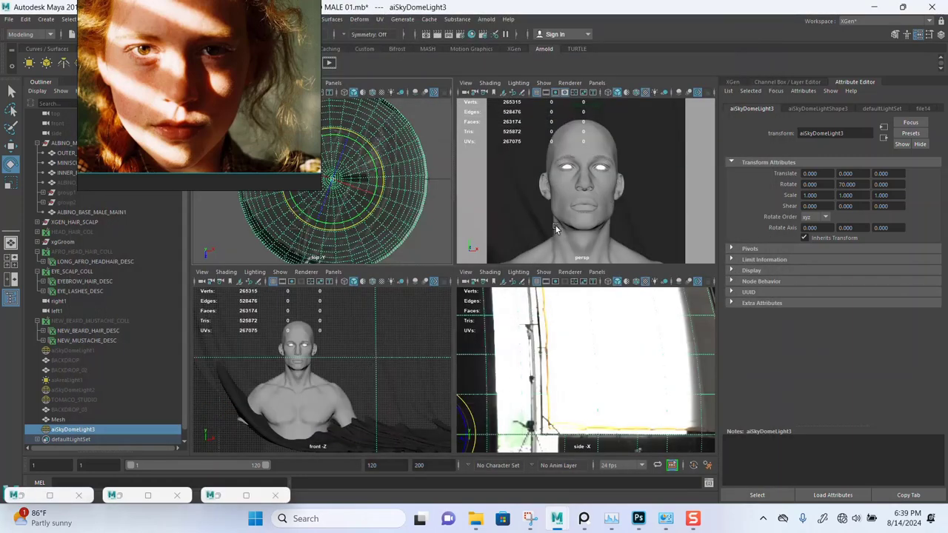
Maximise the perspective view and add a new camera bookmark in the Bookmark Editor.
key("space")
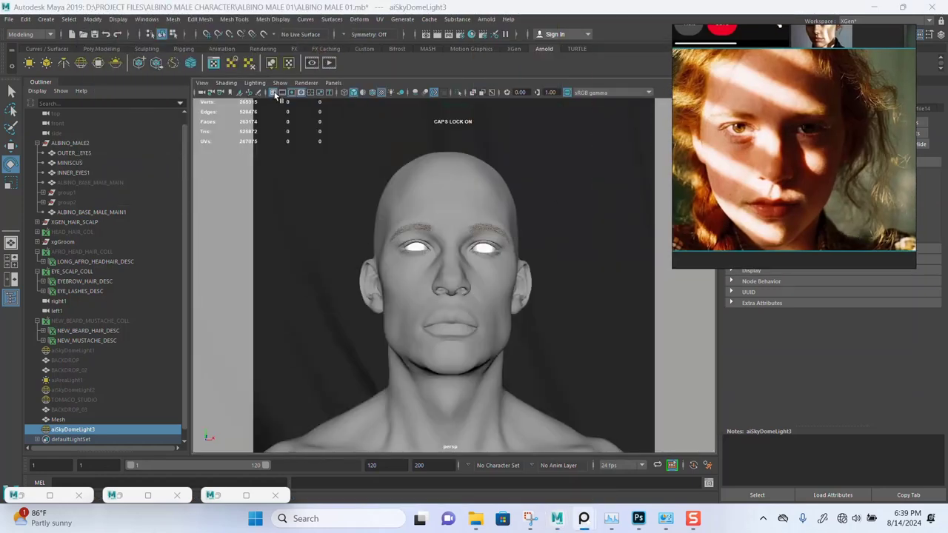
left_click(201, 82)
mouse_move(318, 261)
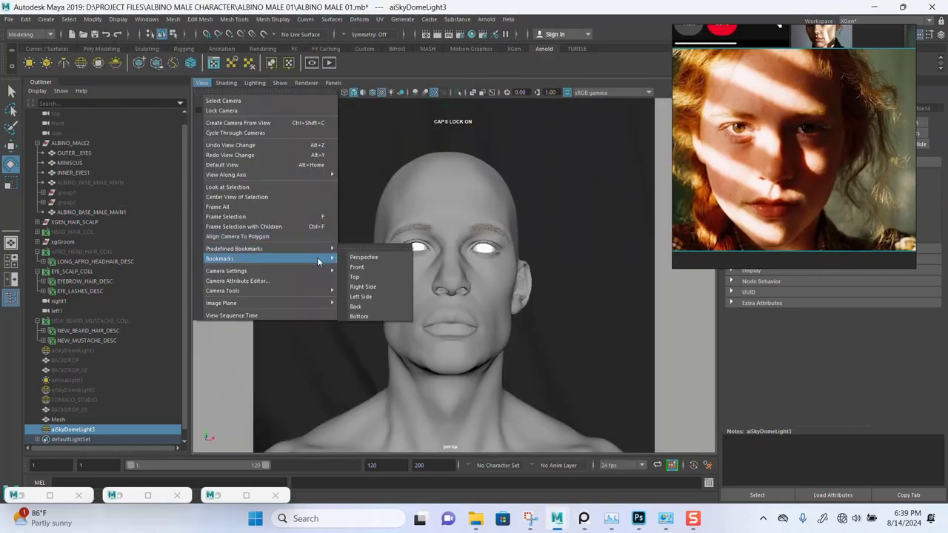
left_click(374, 311)
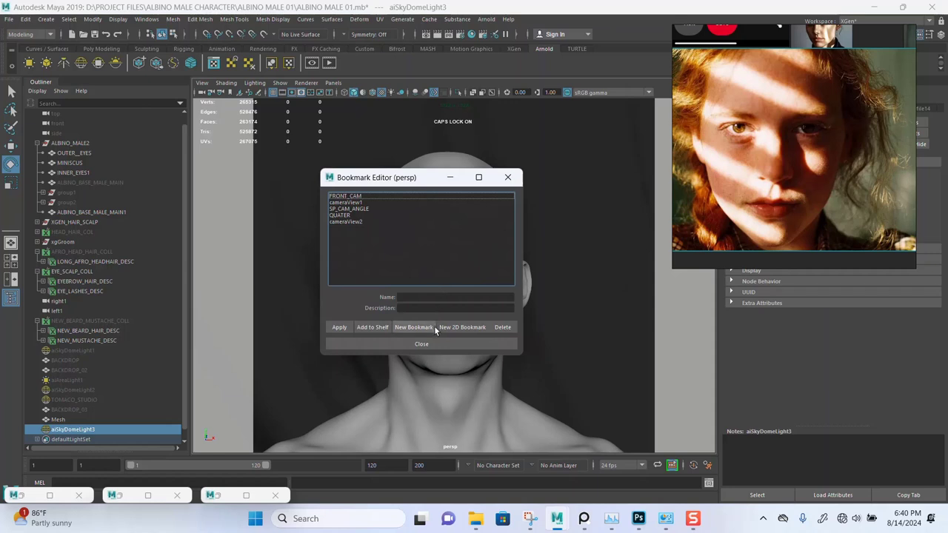
left_click(434, 328)
Rename the bookmark BOTTOM_FRONT, close the editor, and save the scene.
double_click(437, 298)
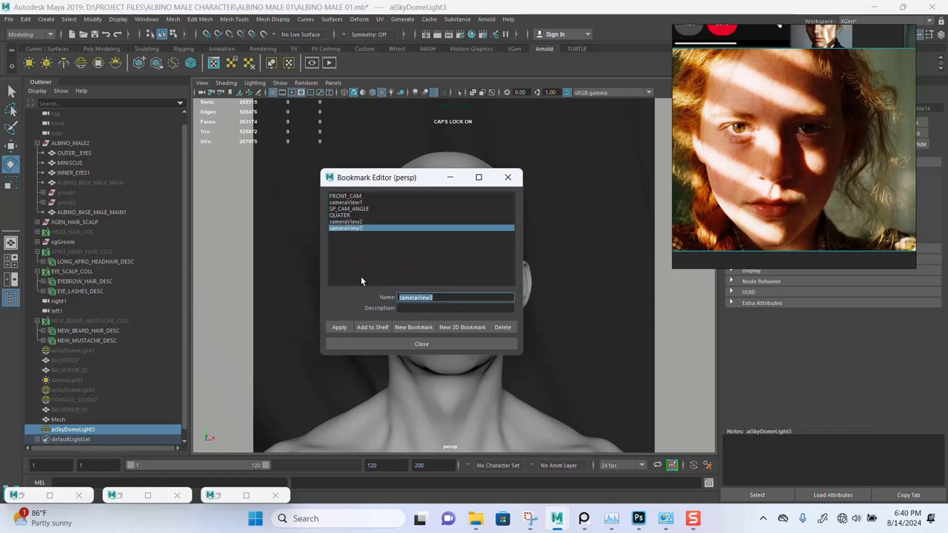
type("TOP")
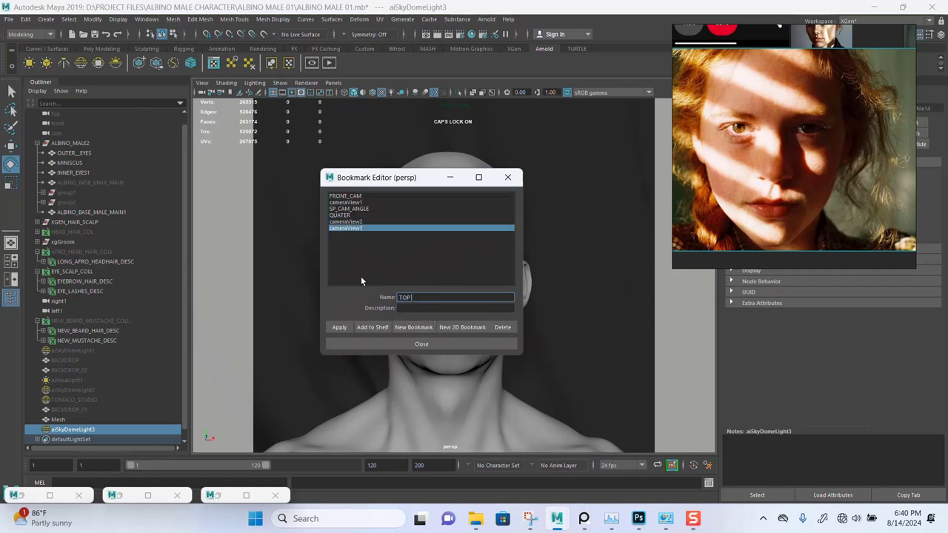
type(" FRONT")
key("BackSpace")
key("BackSpace")
key("BackSpace")
key("BackSpace")
key("BackSpace")
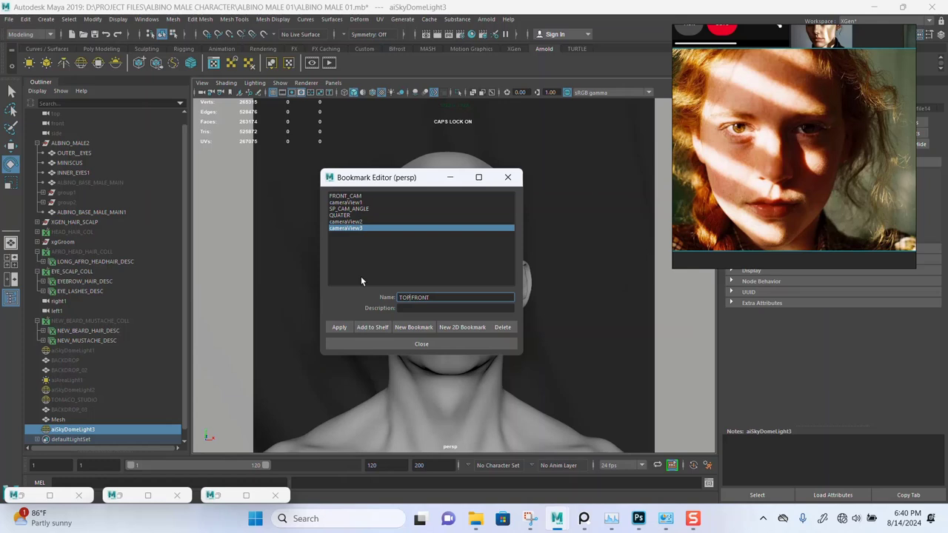
type("BOTTOM")
key("Return")
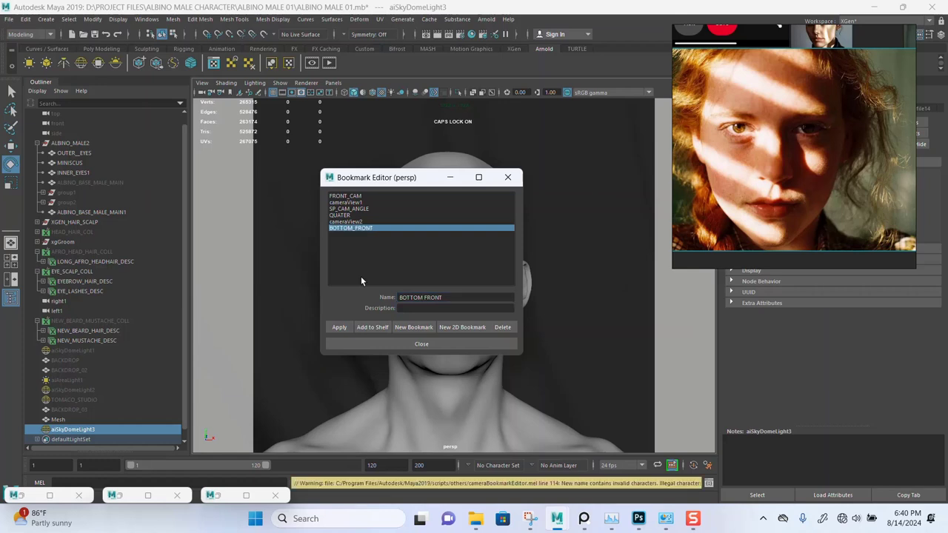
left_click(435, 343)
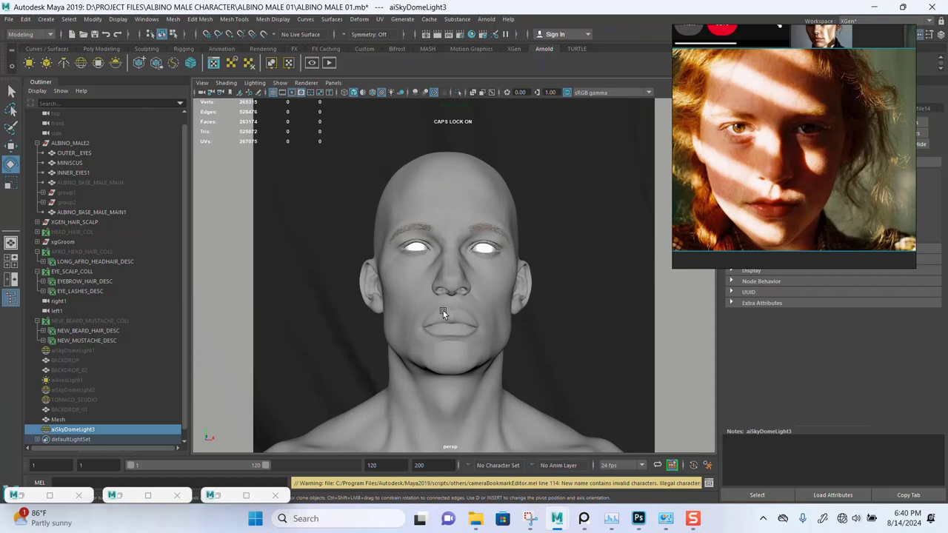
key("ctrl+s")
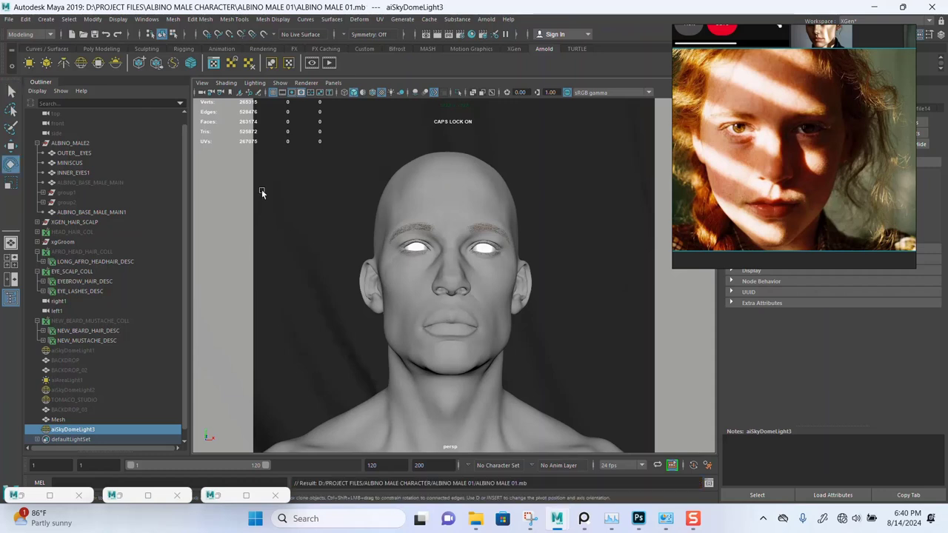
Create an Arnold area light and scale it up to about 111.8.
left_click(29, 62)
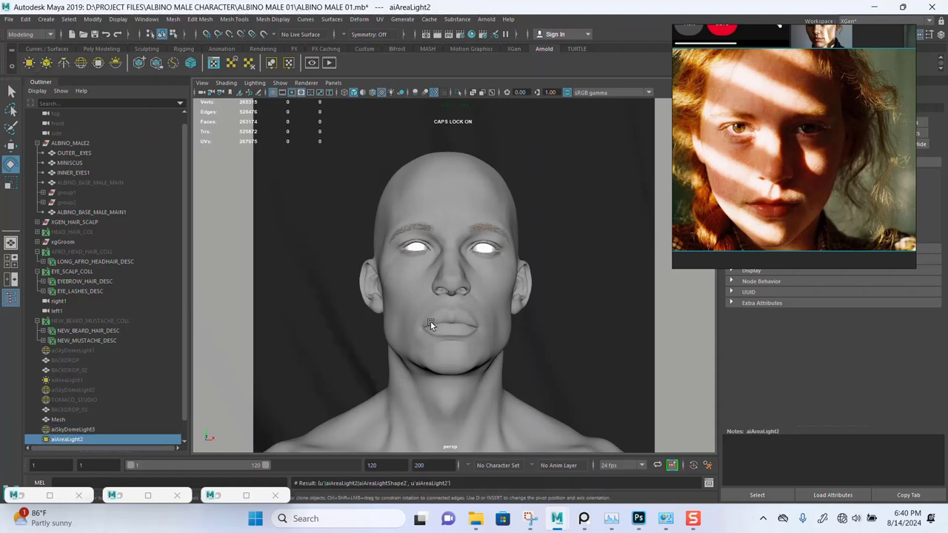
scroll(472, 371, "down", 10)
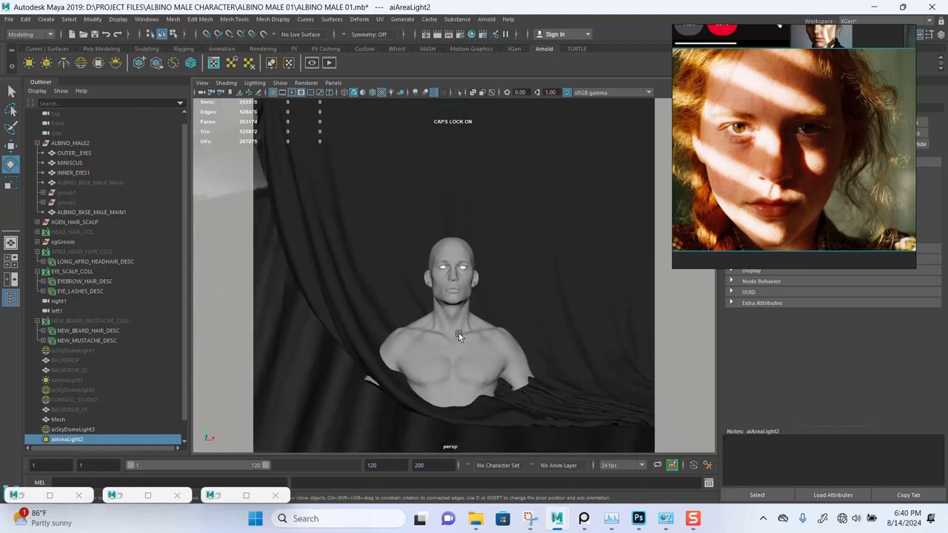
left_click_drag(436, 273, 466, 329, "alt")
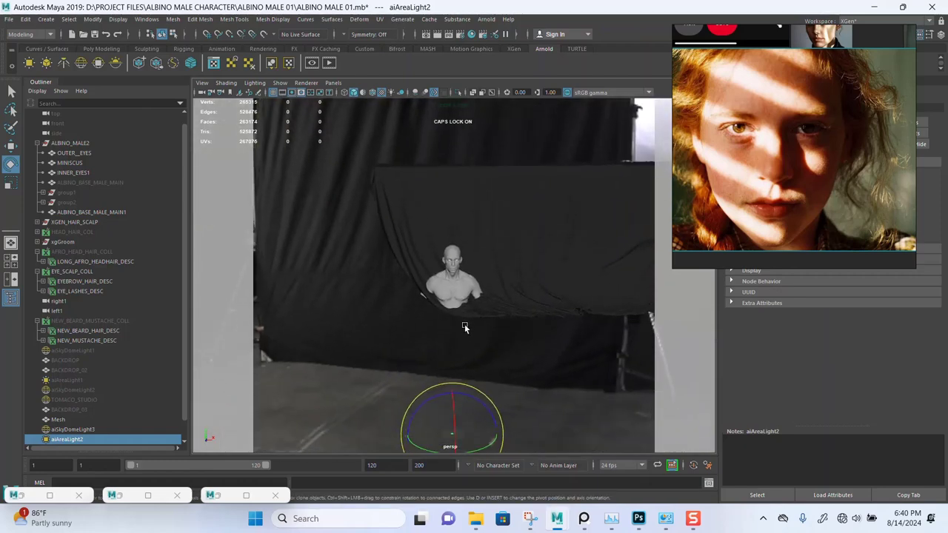
key("r")
left_click_drag(485, 400, 480, 322, "alt")
left_click_drag(452, 386, 581, 419)
left_click_drag(519, 380, 531, 363, "alt")
left_click_drag(436, 381, 461, 396)
Move the area light up to the bust and over to its left.
key("w")
left_click_drag(436, 352, 480, 246)
left_click_drag(500, 299, 466, 360, "alt")
key("e")
key("w")
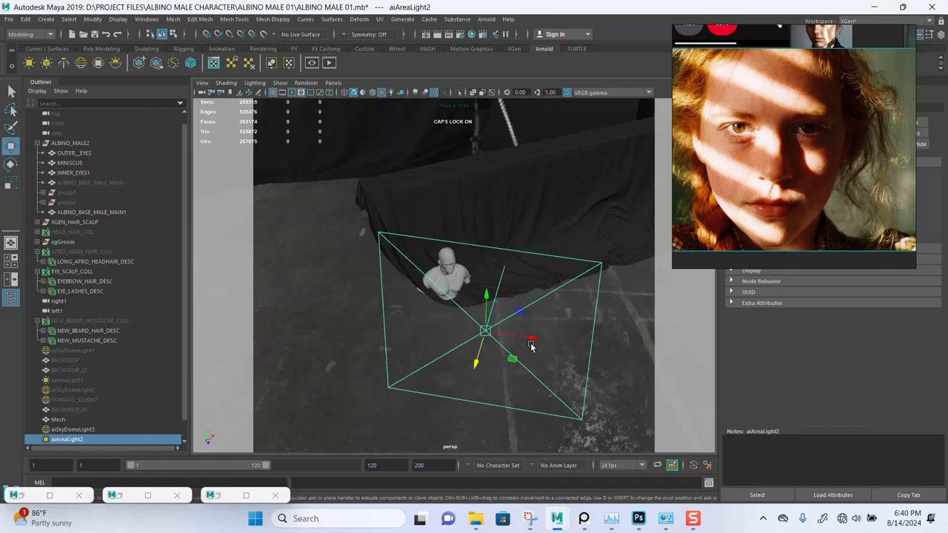
left_click_drag(531, 339, 332, 294)
Rotate the area light to -50.5° around Y in the top view.
key("space")
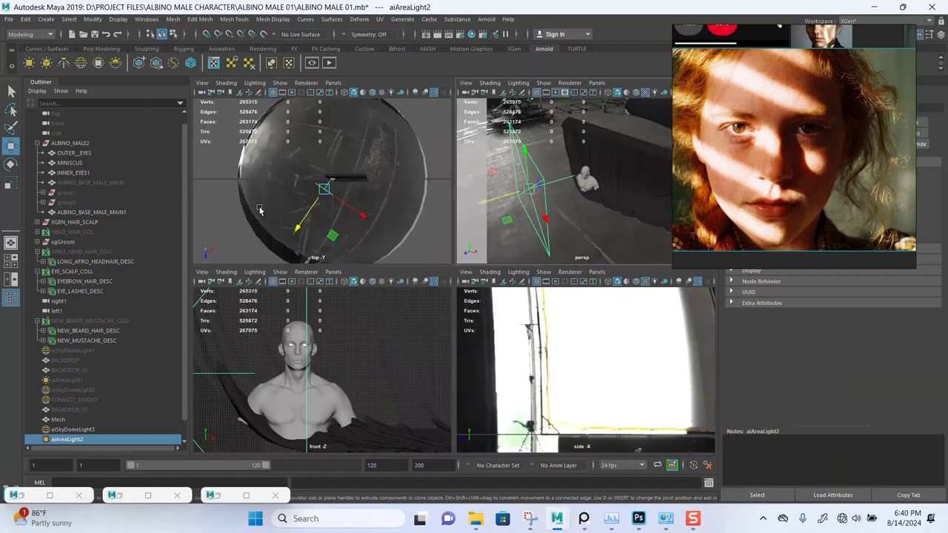
key("space")
scroll(482, 341, "up", 10)
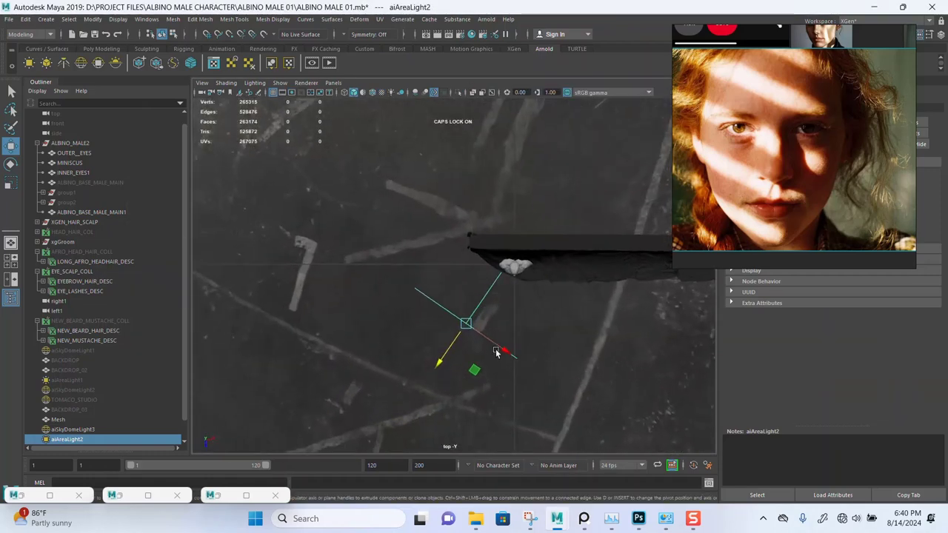
key("e")
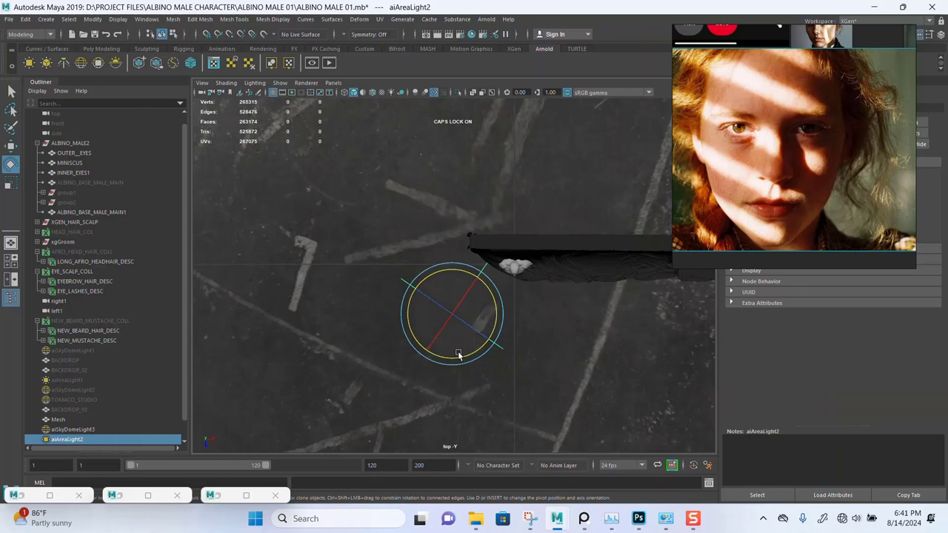
left_click_drag(459, 353, 586, 263)
key("space")
key("space")
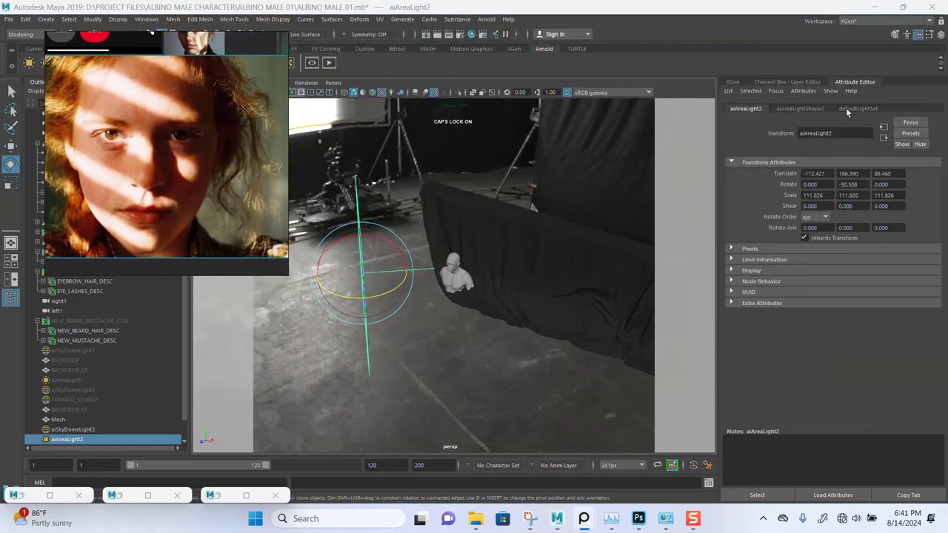
Add a Light Blocker filter, aiLightBlocker1, to aiAreaLight2 and open its settings.
left_click(799, 108)
scroll(773, 352, "down", 5)
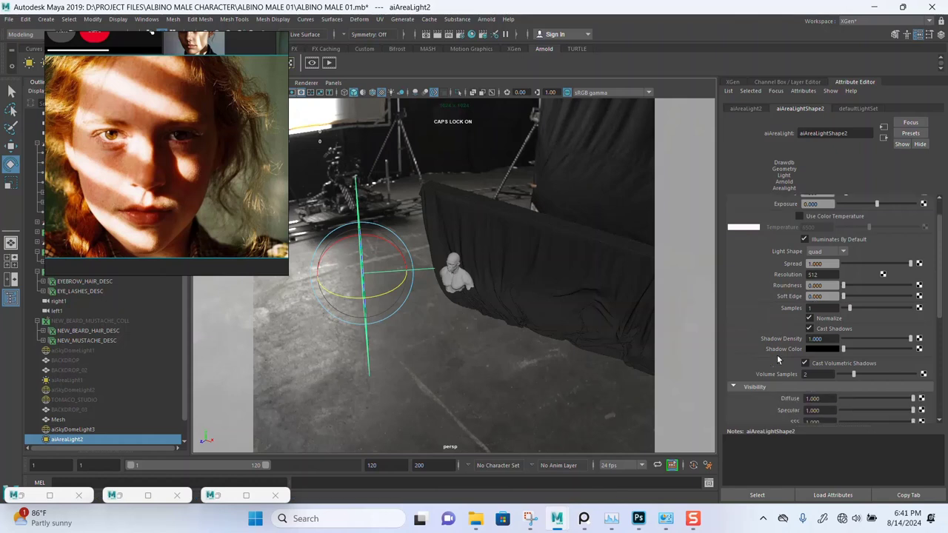
scroll(775, 355, "down", 2)
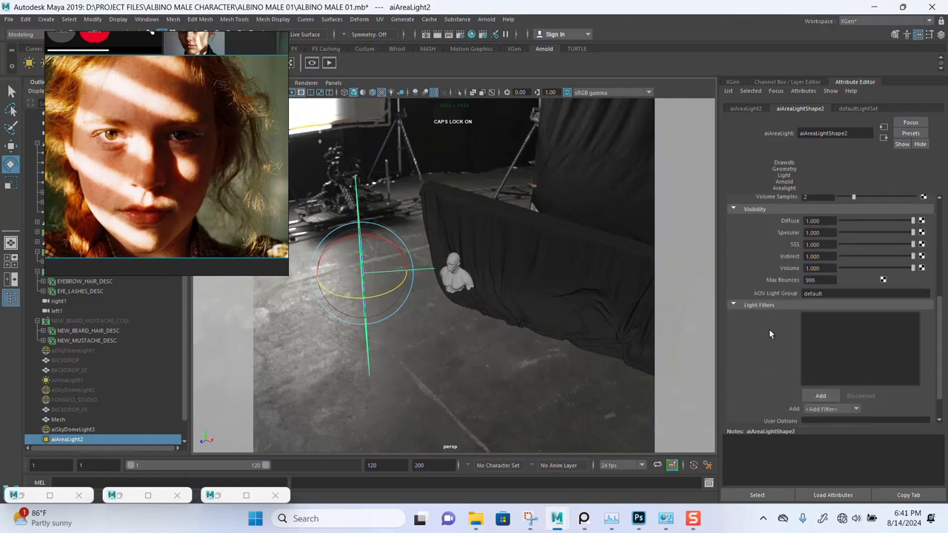
scroll(770, 329, "down", 2)
left_click(821, 357)
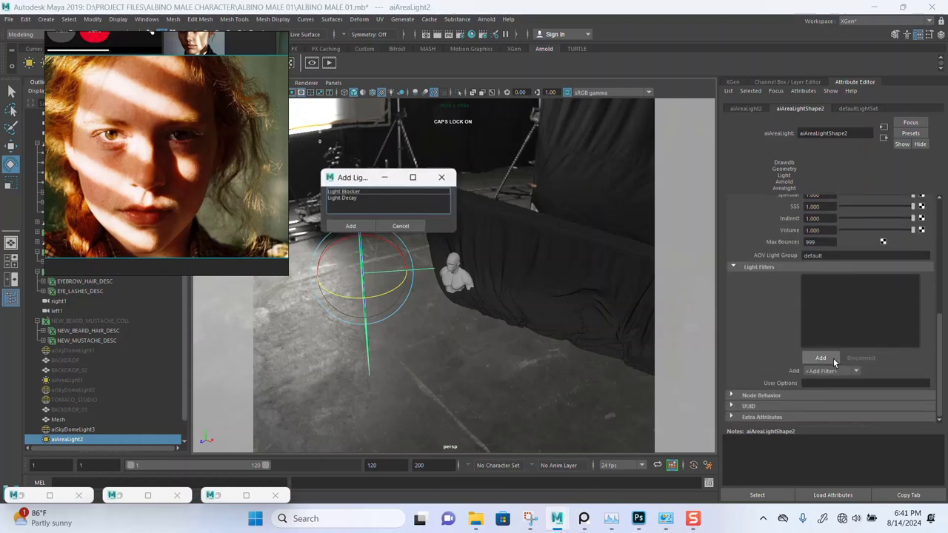
left_click(367, 193)
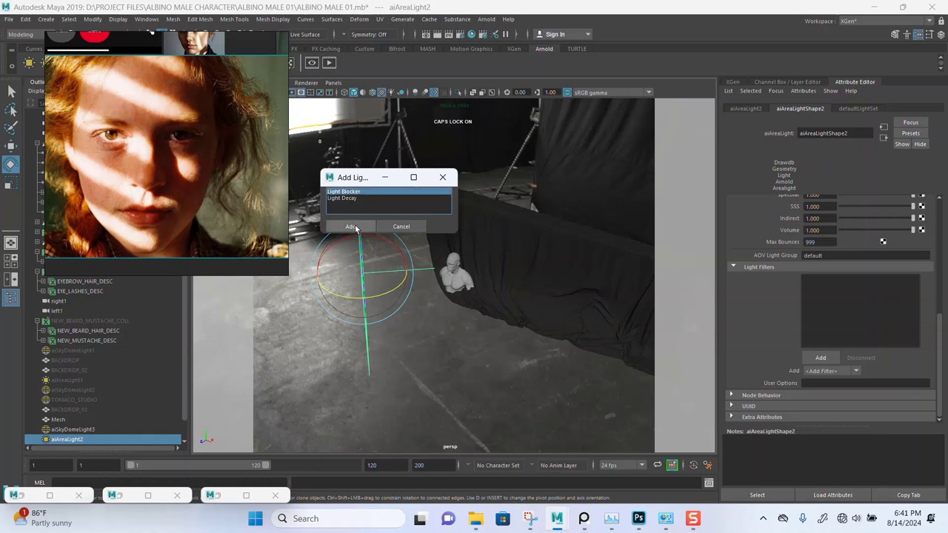
left_click(353, 227)
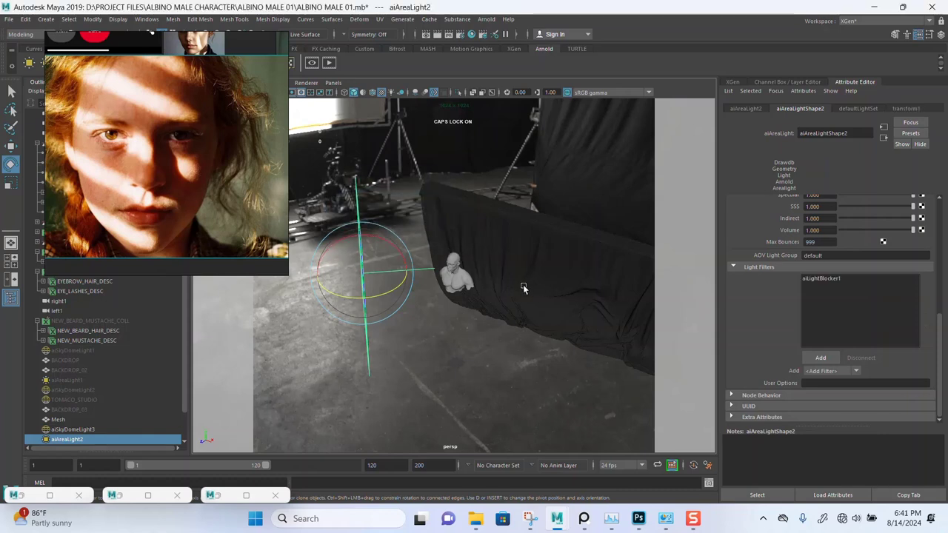
left_click(821, 280)
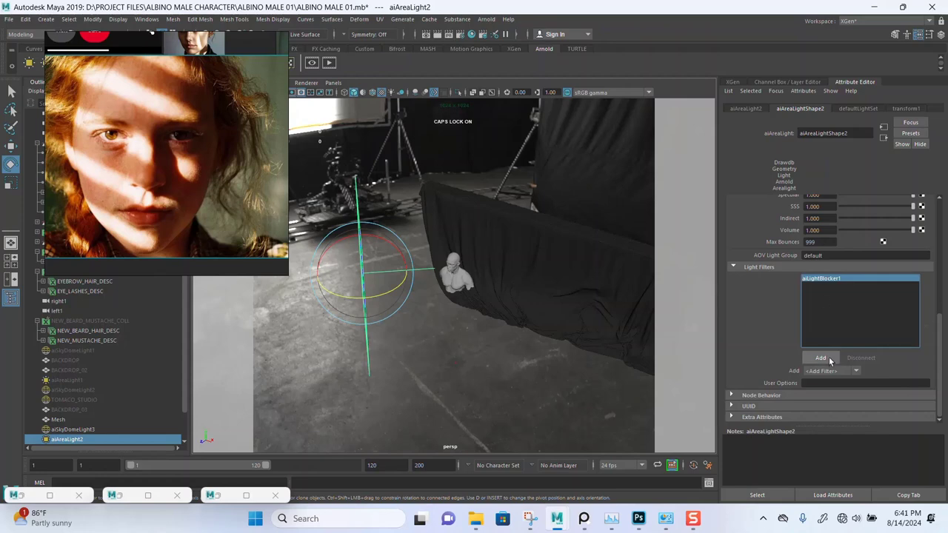
double_click(819, 282)
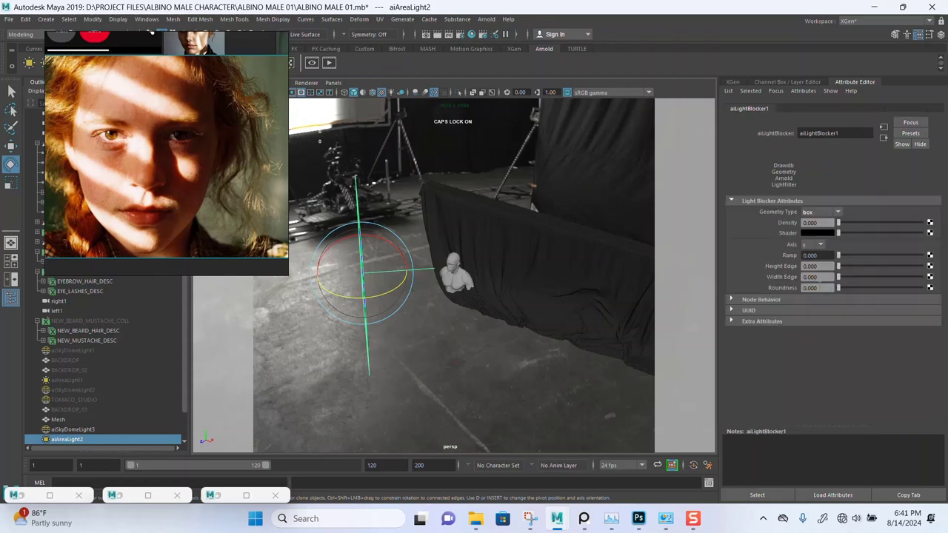
Select the light blocker in the viewport and raise its box upward.
left_click_drag(427, 288, 469, 363, "alt")
left_click(460, 357)
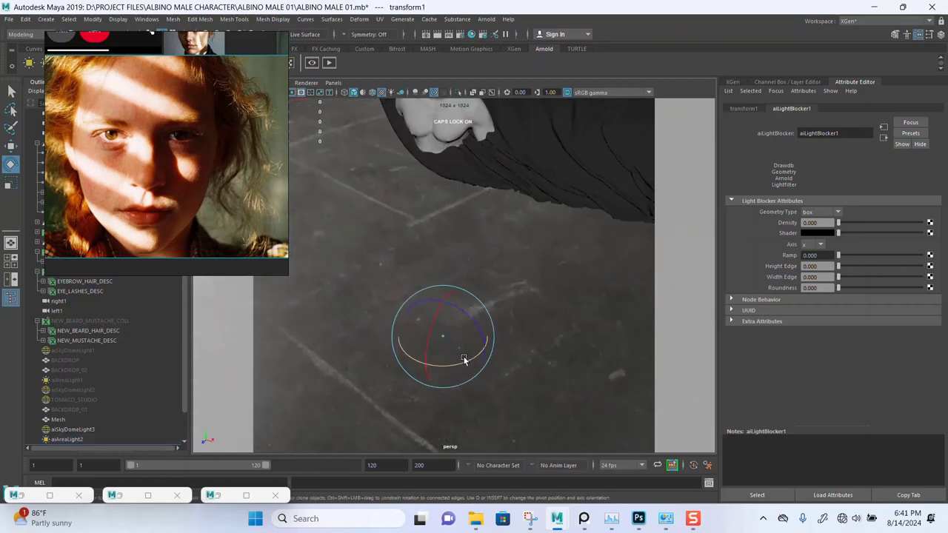
key("r")
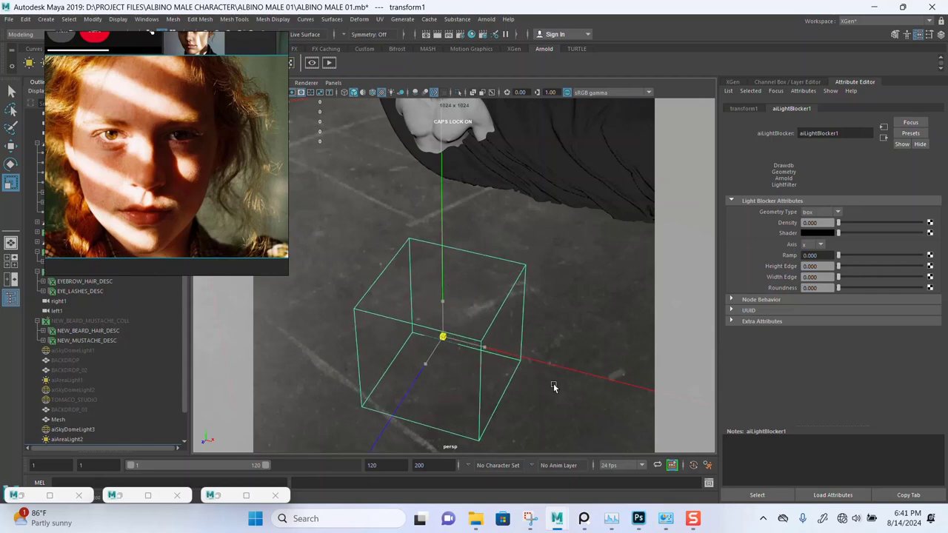
key("r")
left_click_drag(491, 361, 510, 363, "alt")
key("w")
left_click_drag(471, 320, 445, 298)
left_click_drag(462, 263, 362, 298, "alt")
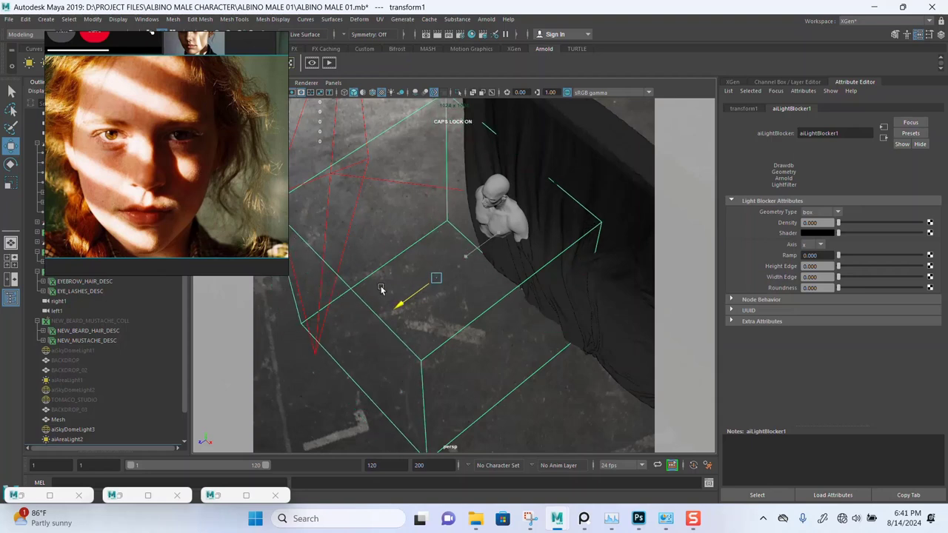
Resize and lift the blocker box around the head, then reselect aiAreaLight2.
key("r")
mouse_move(406, 303)
left_mouse_down()
mouse_move(417, 271)
mouse_move(415, 296)
left_mouse_up()
key("e")
key("w")
left_click_drag(497, 347, 346, 284, "alt")
left_click(392, 197)
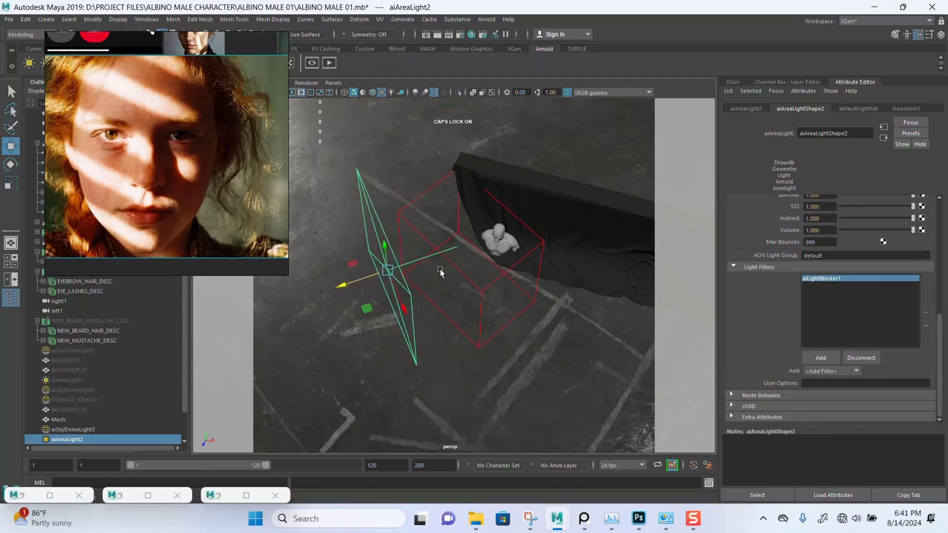
left_click_drag(469, 281, 294, 253, "alt")
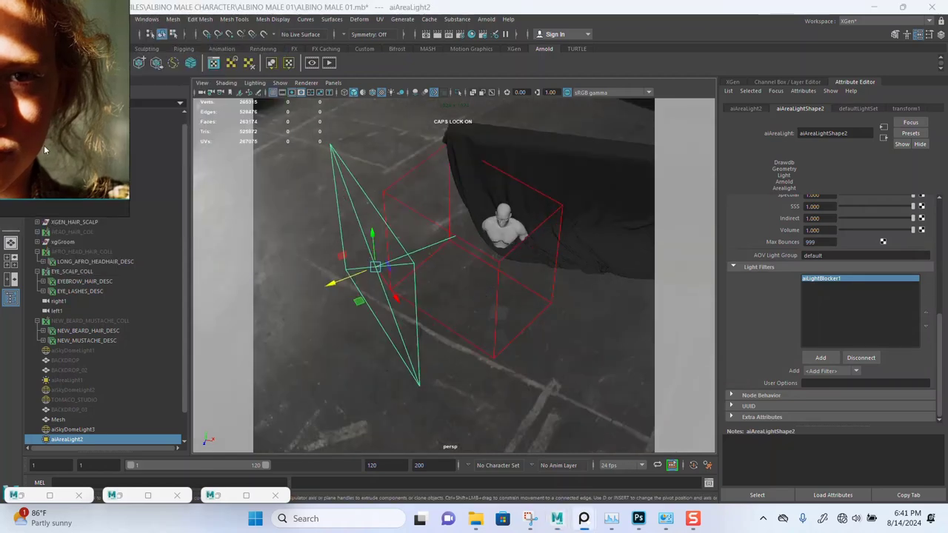
left_click(202, 82)
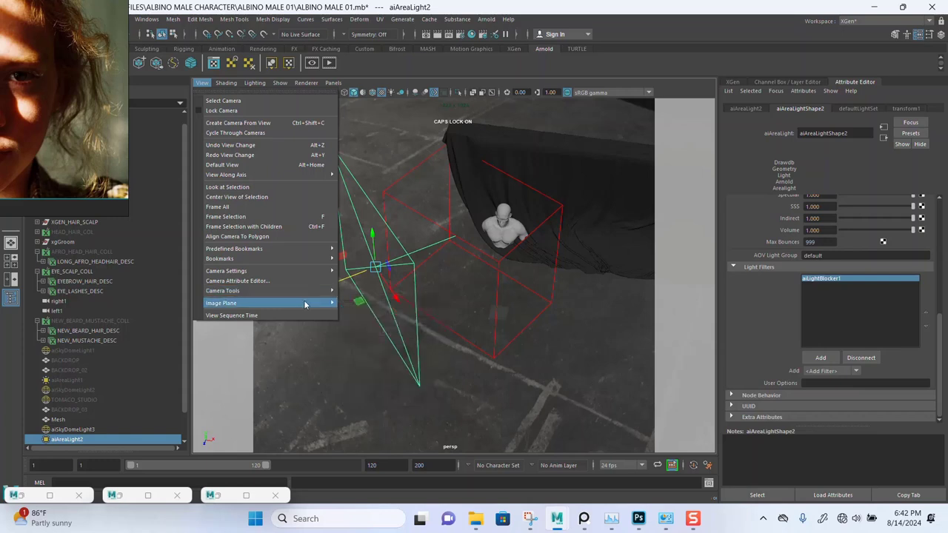
Switch the perspective view to the BOTTOM_FRONT bookmark and close Render Settings.
mouse_move(329, 261)
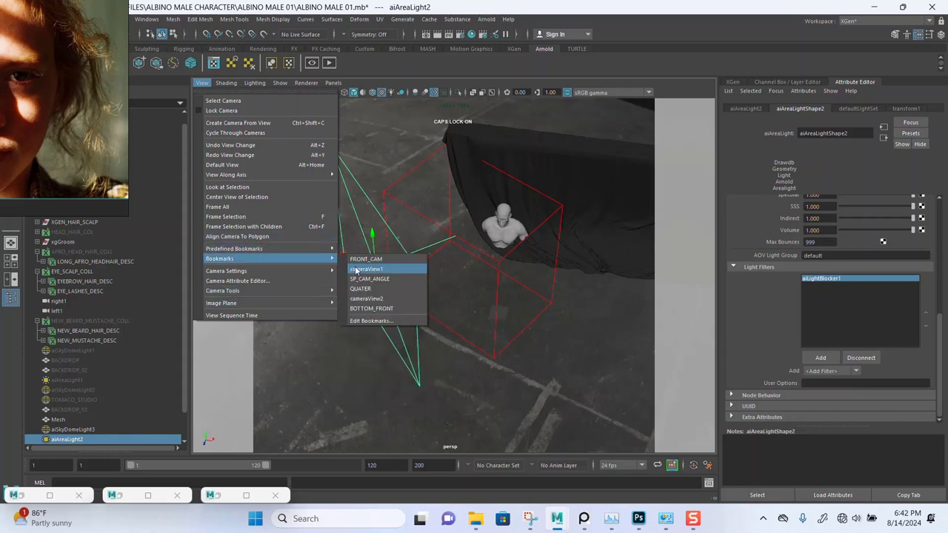
left_click(377, 307)
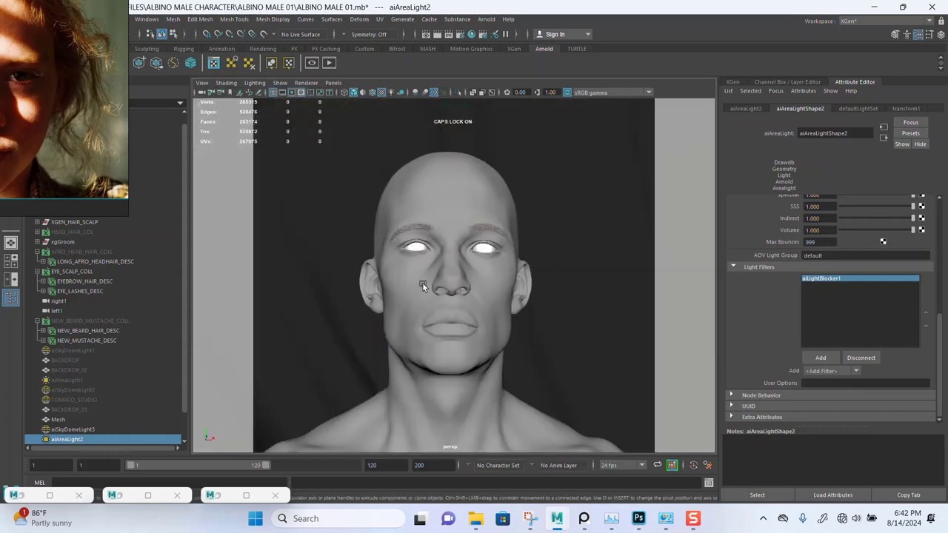
left_click(147, 495)
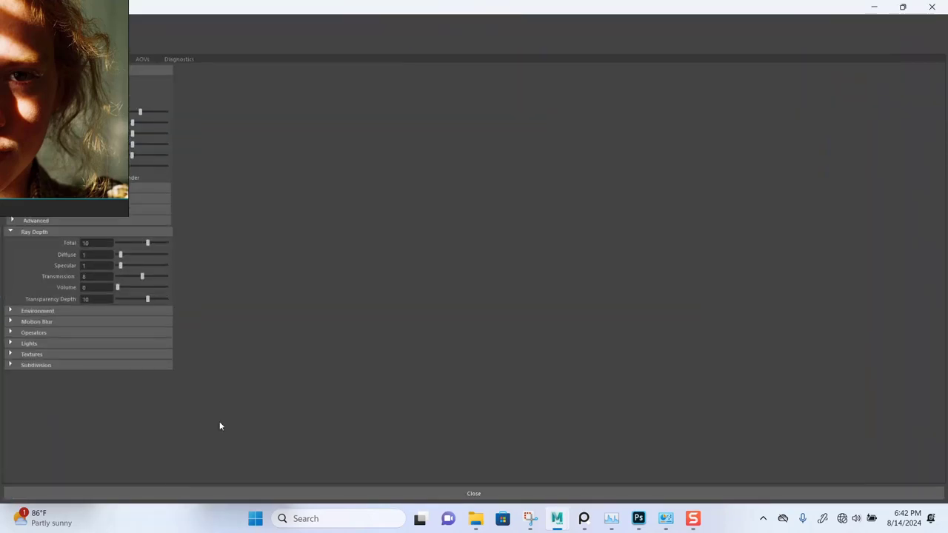
left_click(932, 6)
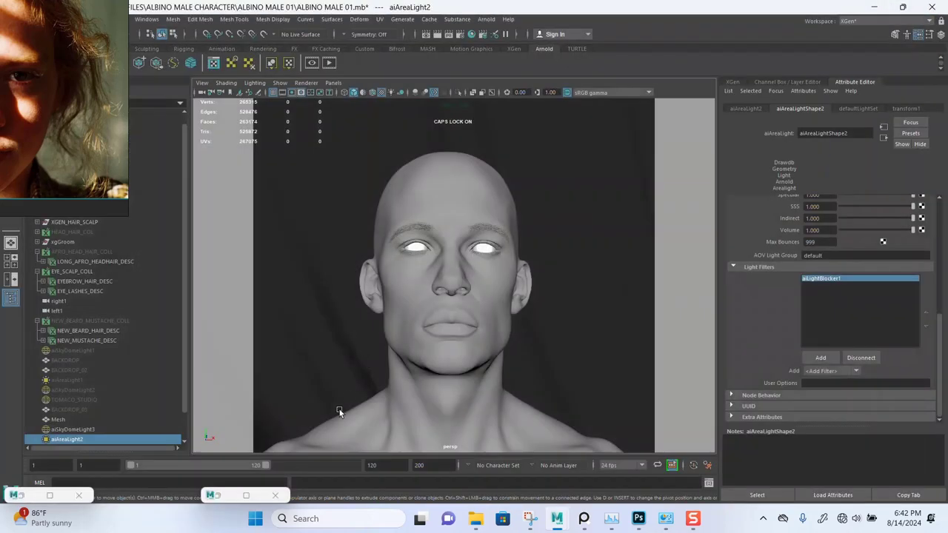
Start an interactive Arnold render and reselect aiAreaLight2.
left_click(49, 495)
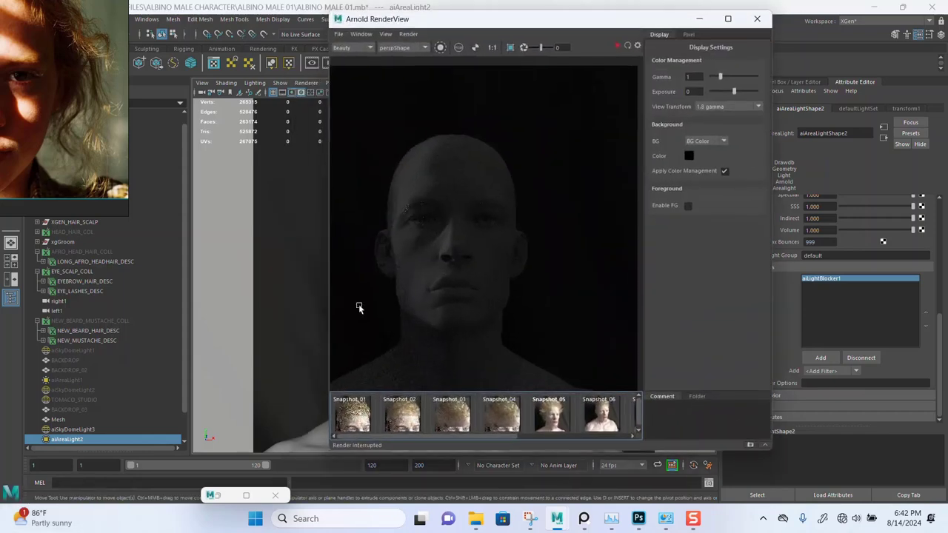
left_click(618, 46)
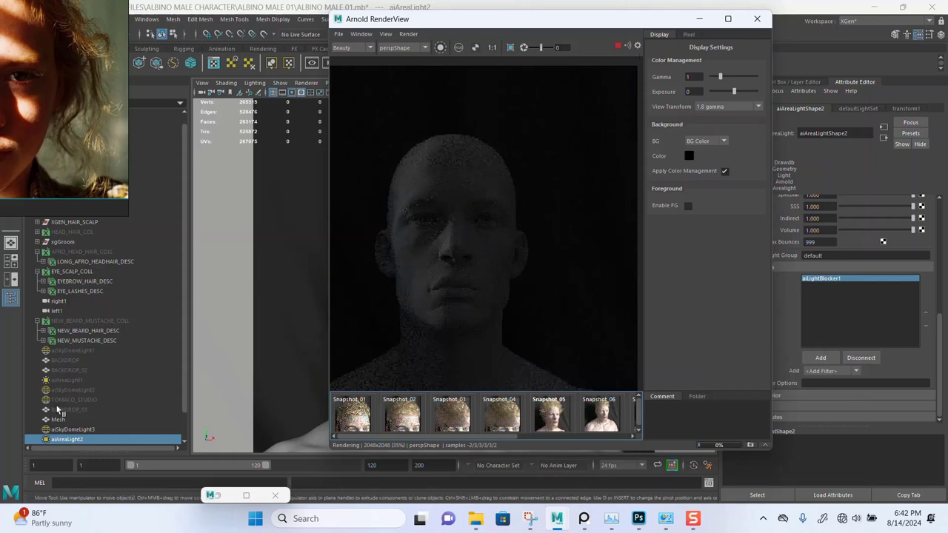
scroll(72, 421, "down", 1)
left_click(88, 401)
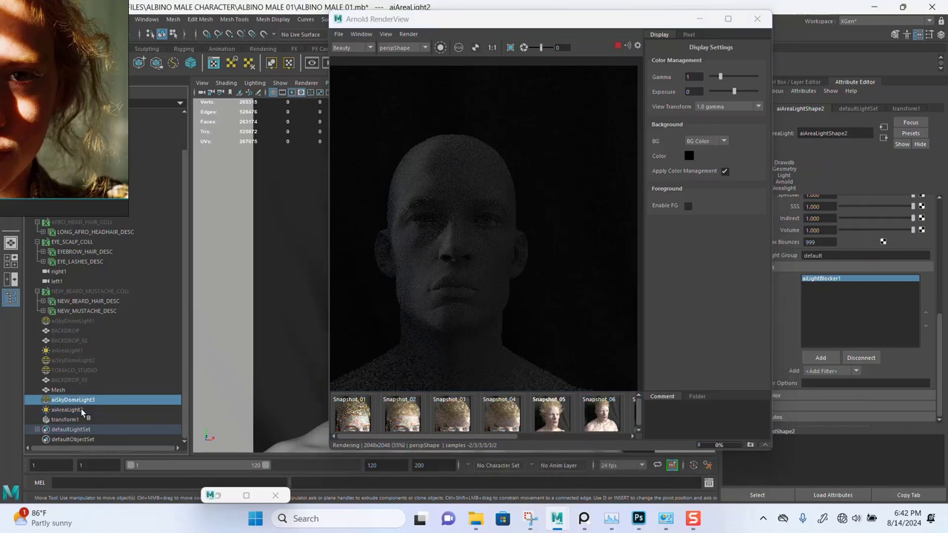
left_click(82, 411)
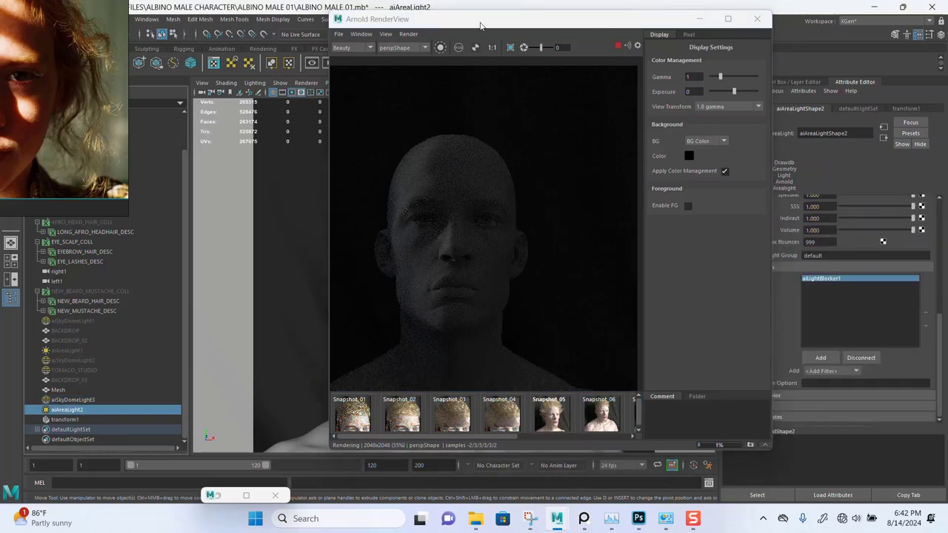
left_click_drag(480, 26, 391, 24)
Turn off Normalize on aiAreaLight2.
scroll(772, 274, "up", 2)
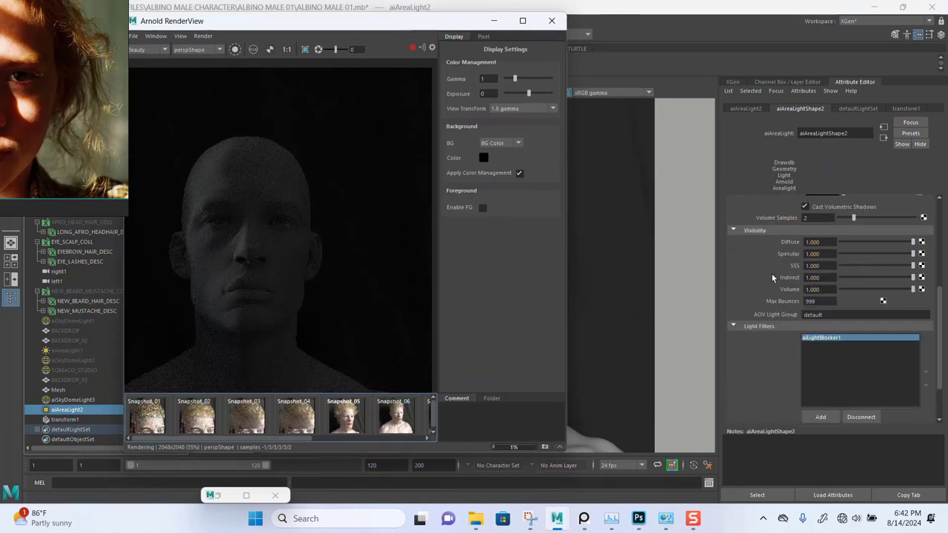
scroll(772, 274, "up", 2)
scroll(778, 276, "up", 1)
left_click(810, 250)
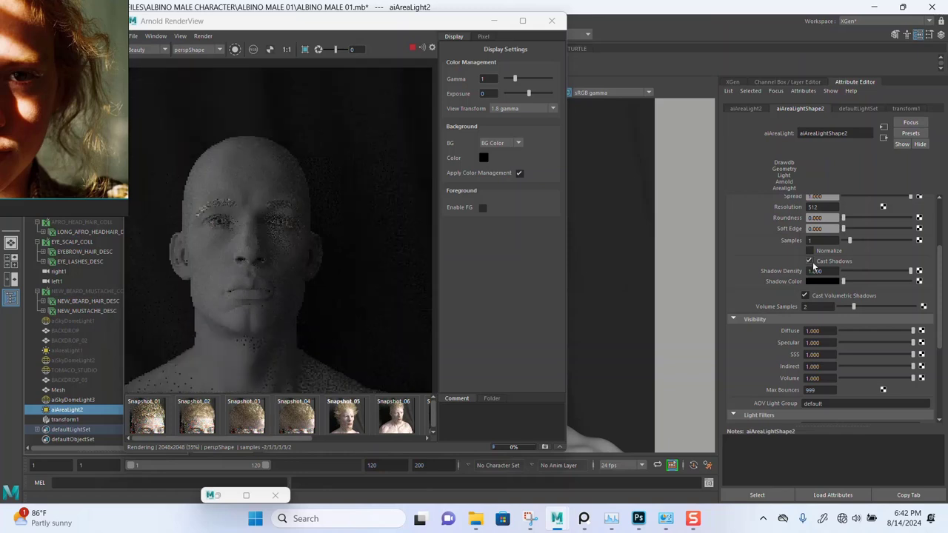
scroll(775, 247, "up", 3)
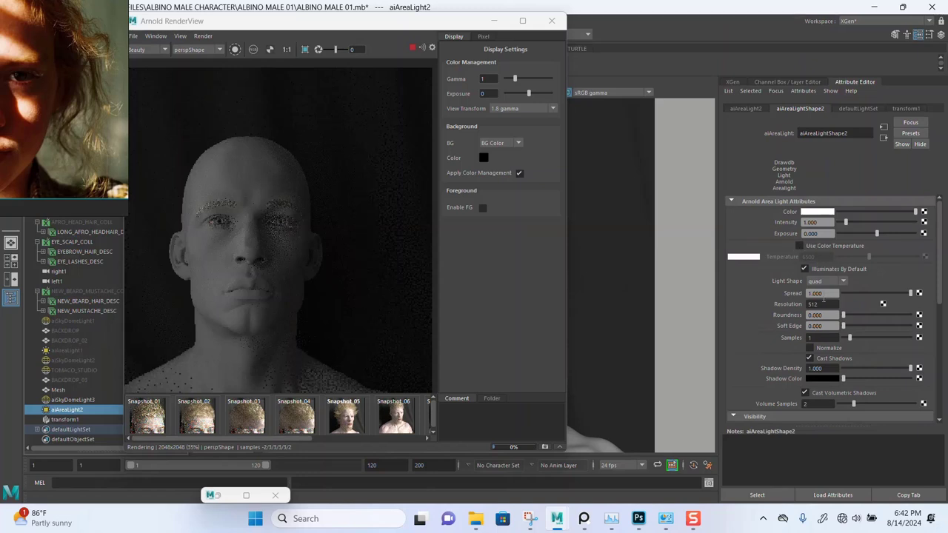
Set the area light to 3 samples and enable Use Color Temperature.
left_click(815, 338)
key("Return")
left_click(800, 245)
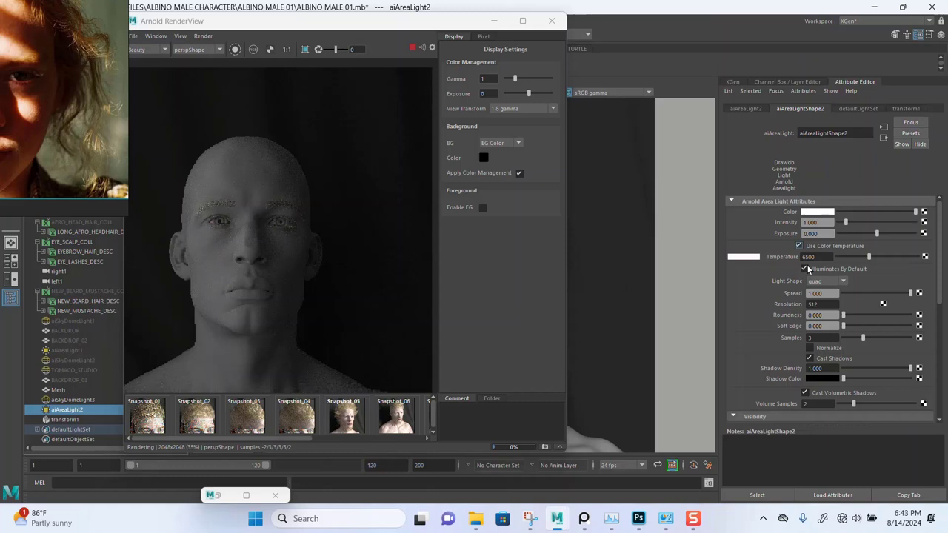
left_click(856, 257)
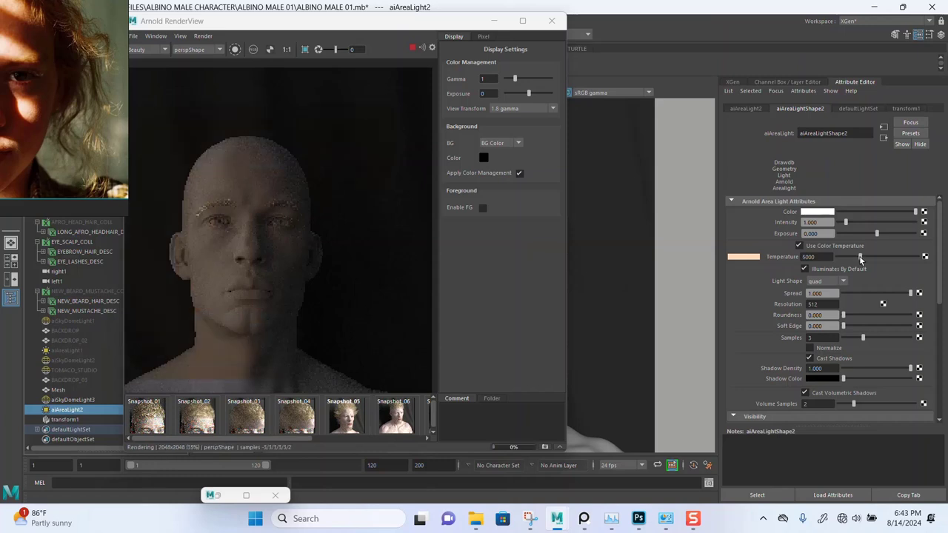
left_click_drag(859, 256, 861, 257)
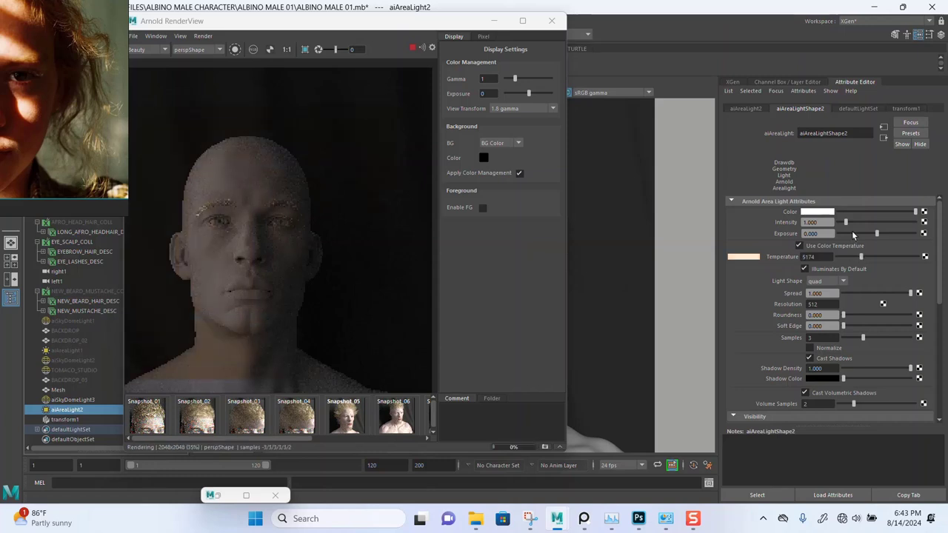
Set intensity 5.390, exposure 1.053 and colour temperature 6478 on the area light.
left_click(863, 222)
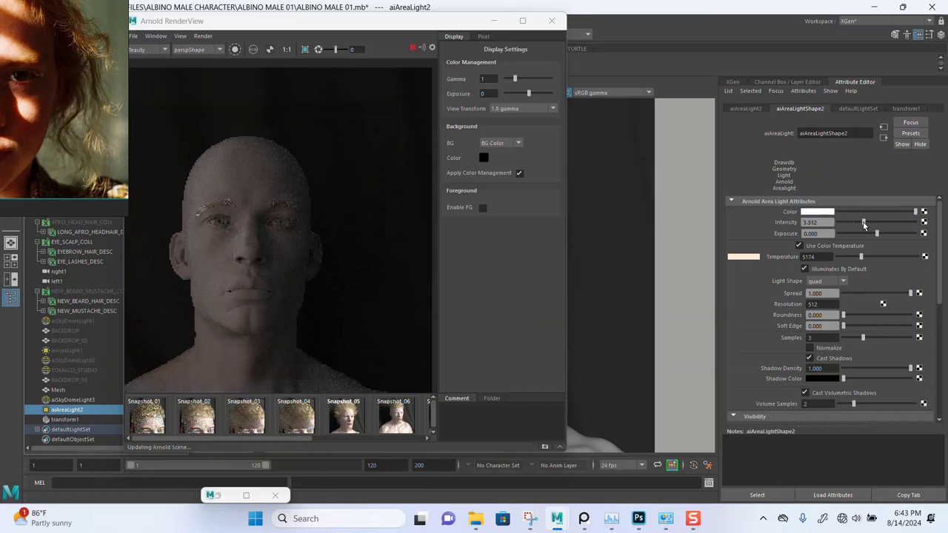
left_click_drag(863, 222, 873, 224)
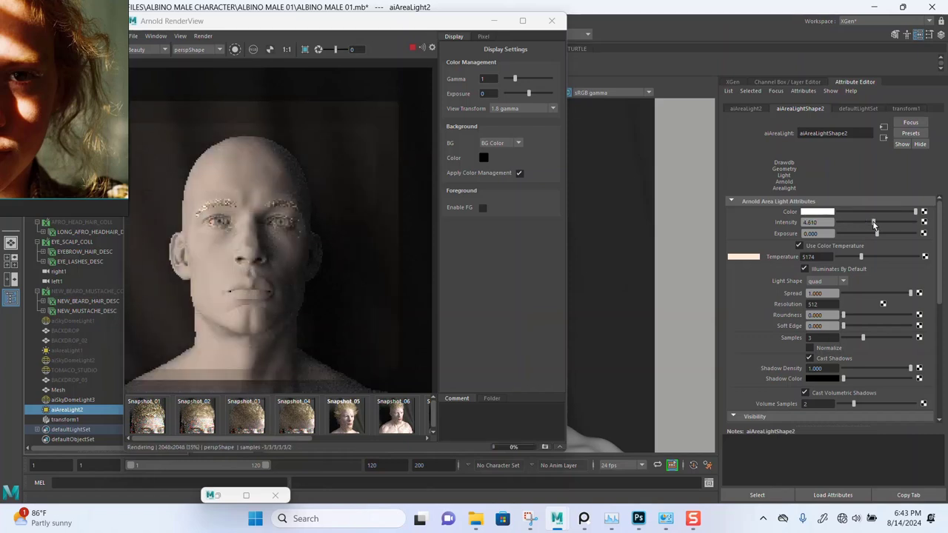
left_click_drag(874, 224, 880, 226)
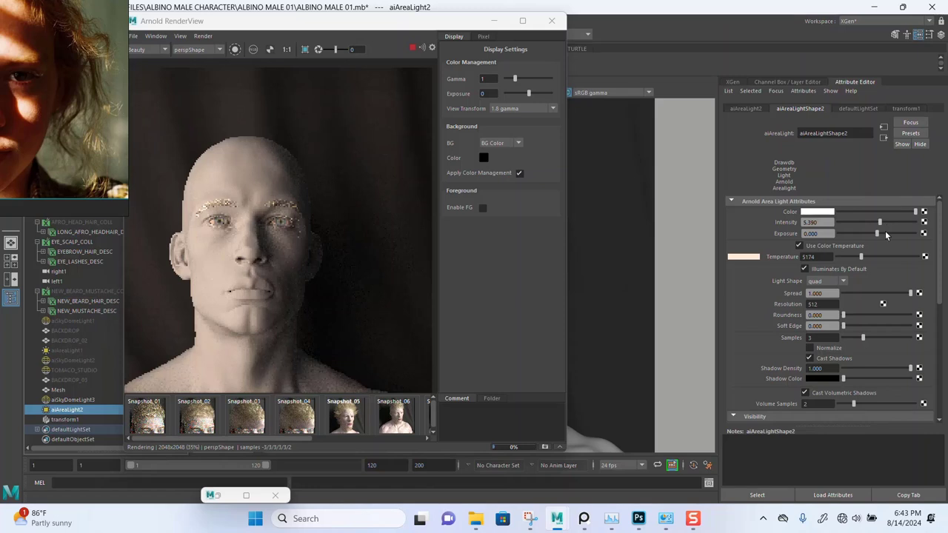
left_click(885, 231)
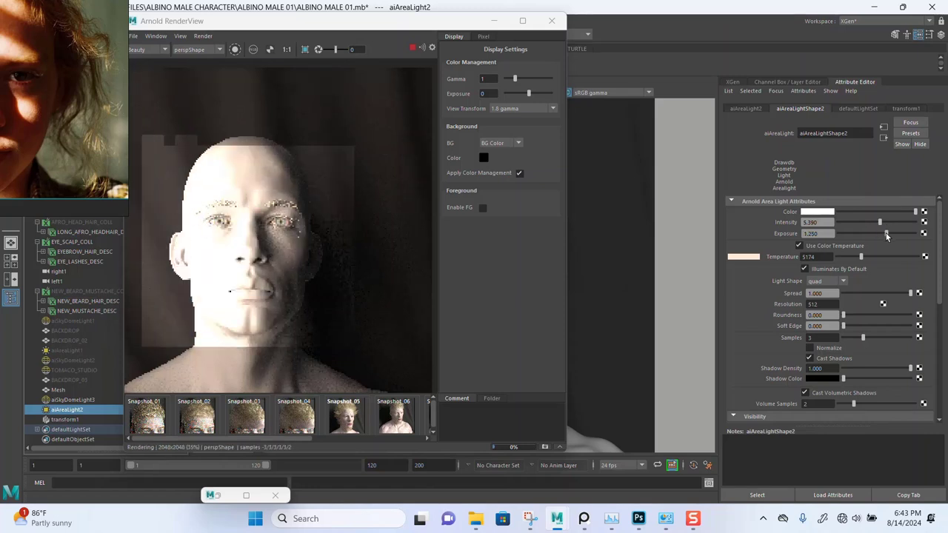
left_click_drag(885, 233, 881, 235)
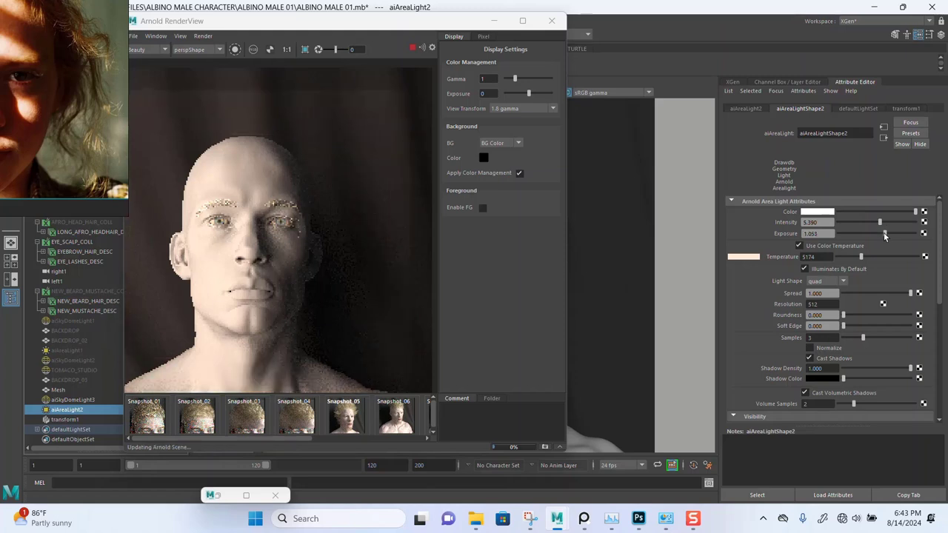
left_click(885, 234)
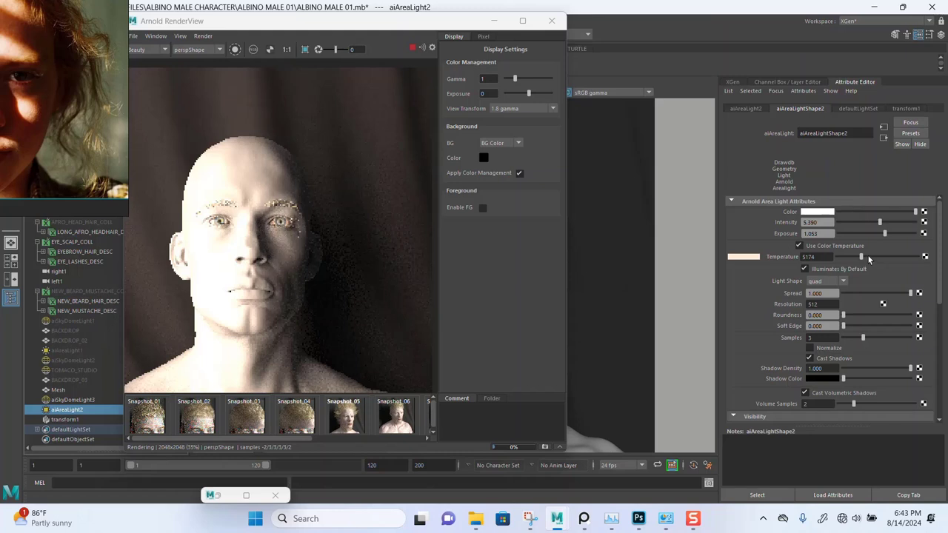
left_click(869, 257)
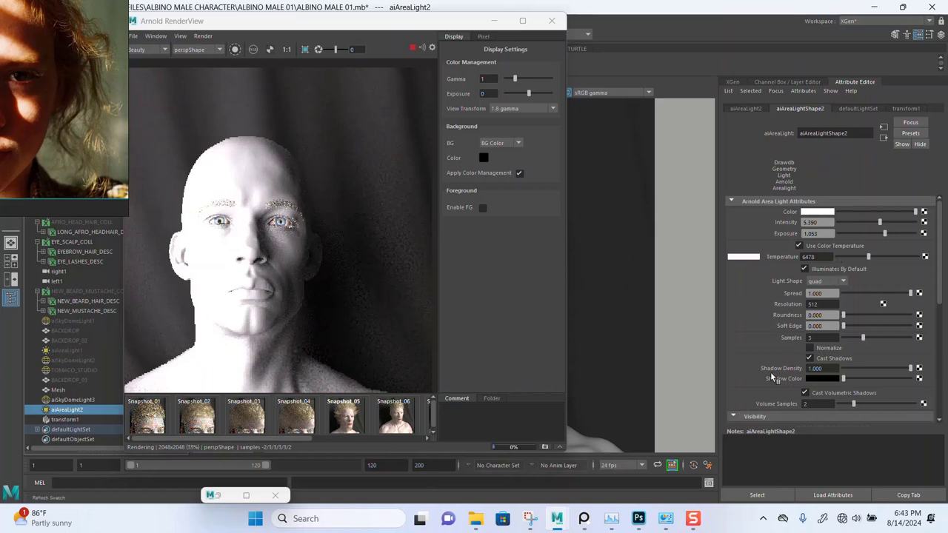
scroll(772, 371, "down", 6)
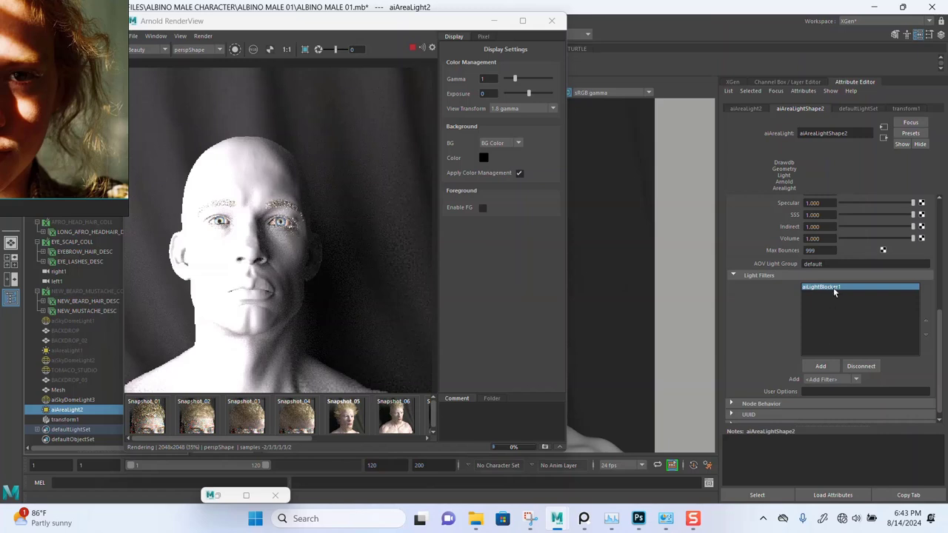
double_click(834, 289)
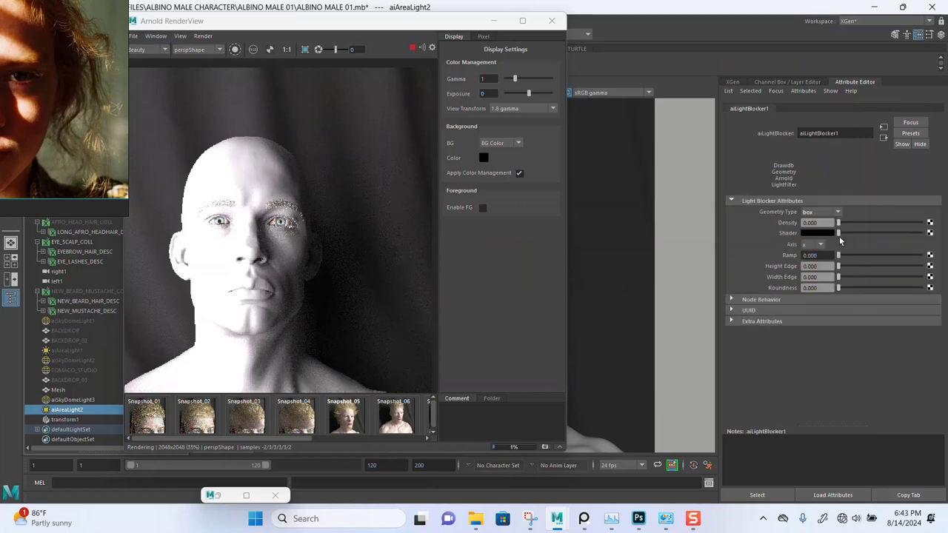
left_click_drag(857, 223, 923, 227)
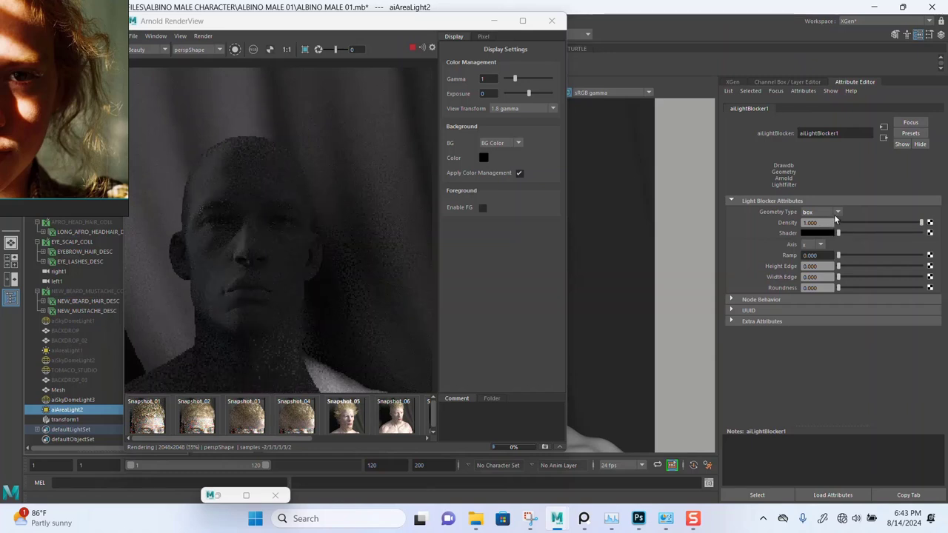
left_click(834, 212)
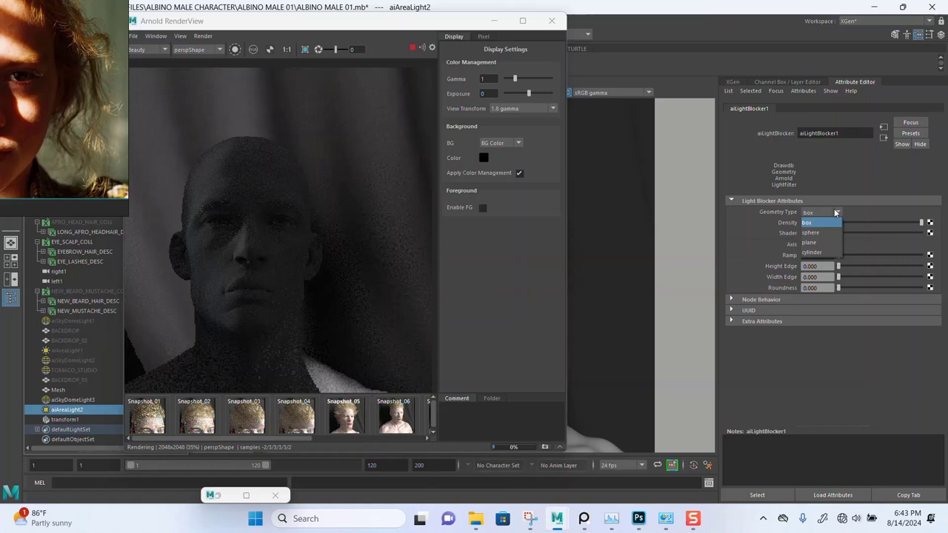
left_click(812, 243)
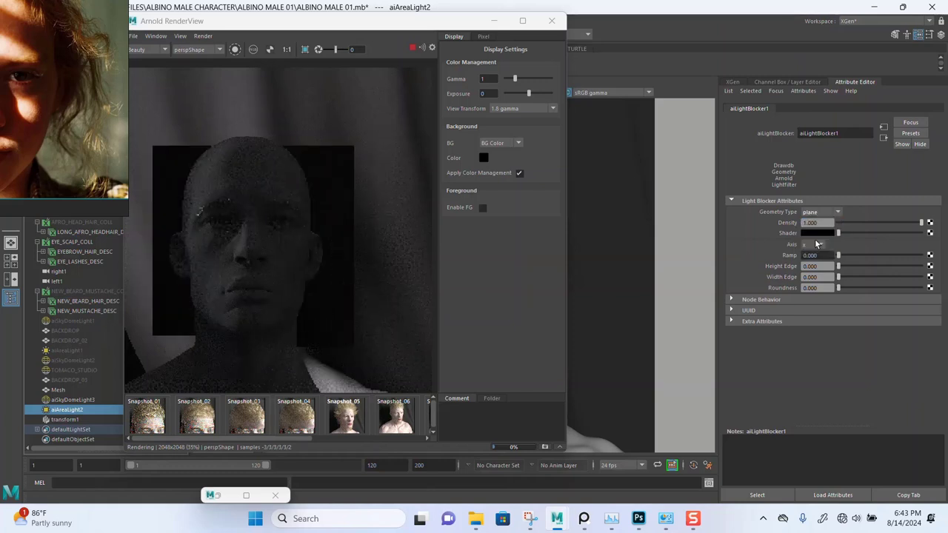
left_click(831, 213)
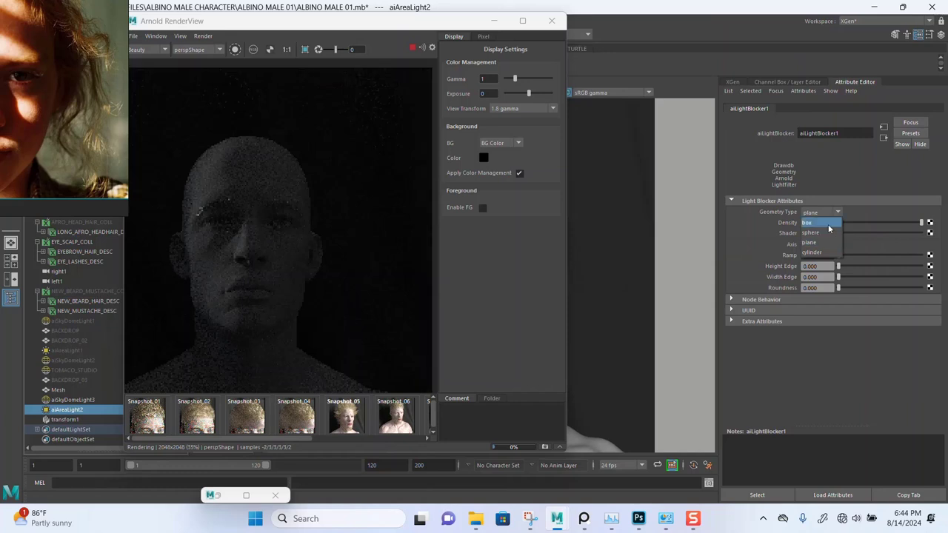
left_click(827, 224)
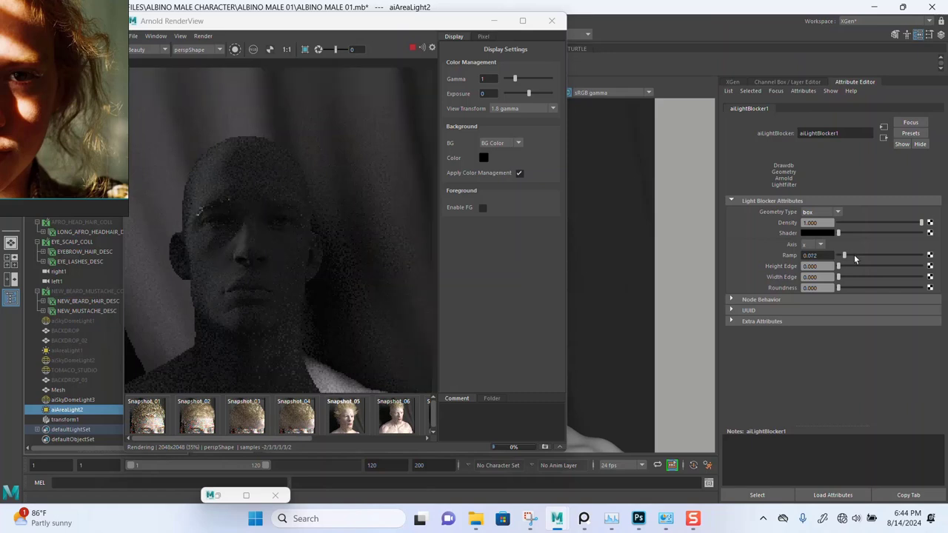
mouse_move(854, 255)
left_mouse_down()
mouse_move(881, 254)
mouse_move(838, 255)
left_mouse_up()
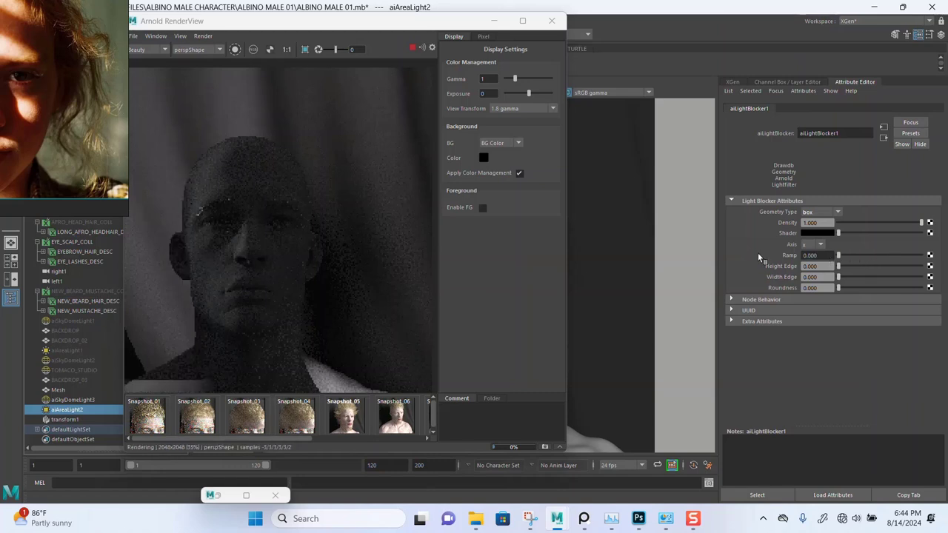
left_click_drag(850, 234, 871, 234)
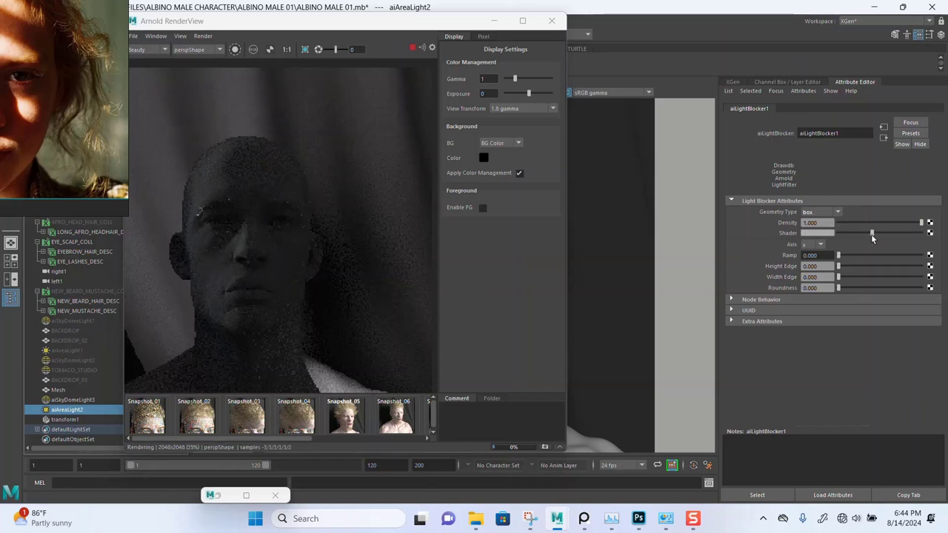
left_click_drag(871, 234, 835, 231)
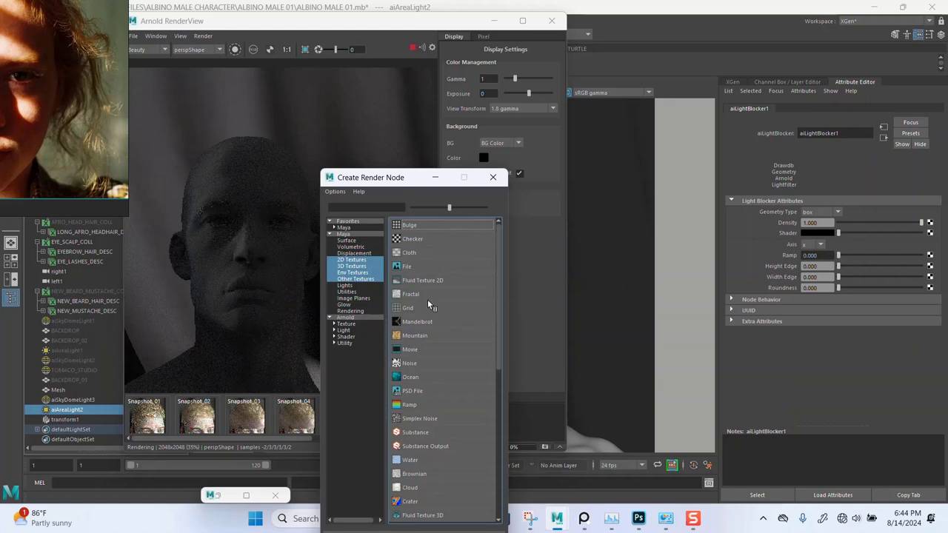
left_click(492, 177)
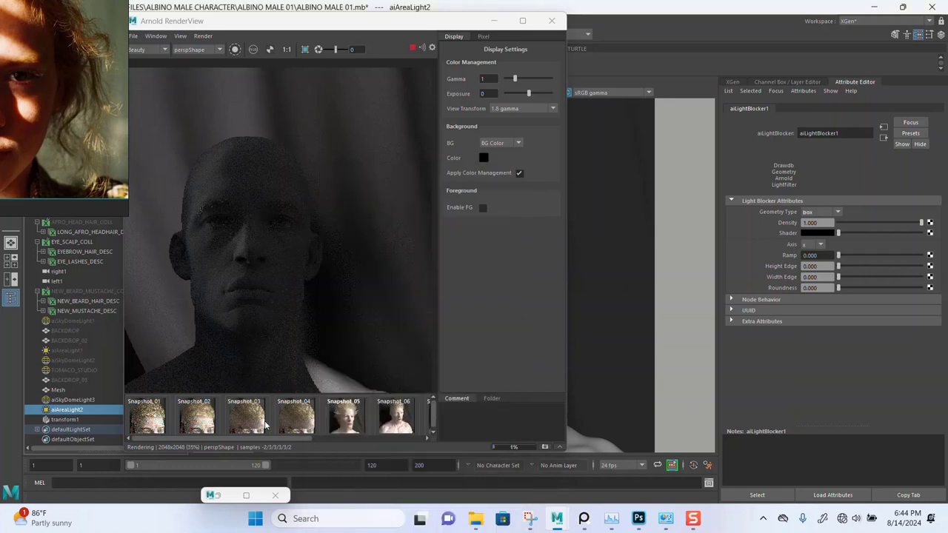
Set the bar's corner radius to 3000 px, accepting the clamped fully rounded ends.
left_click(697, 520)
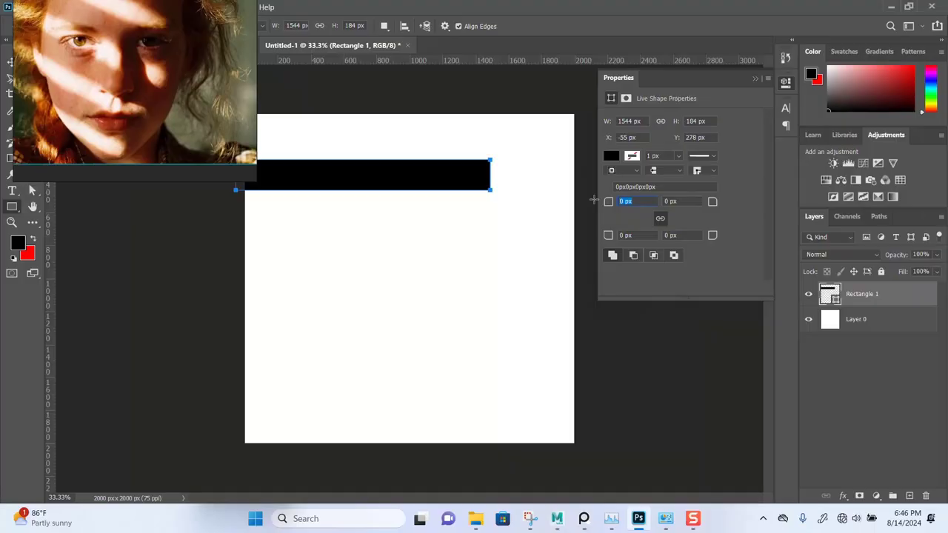
type("3000")
key("Return")
left_click(485, 203)
left_click_drag(82, 135, 731, 206)
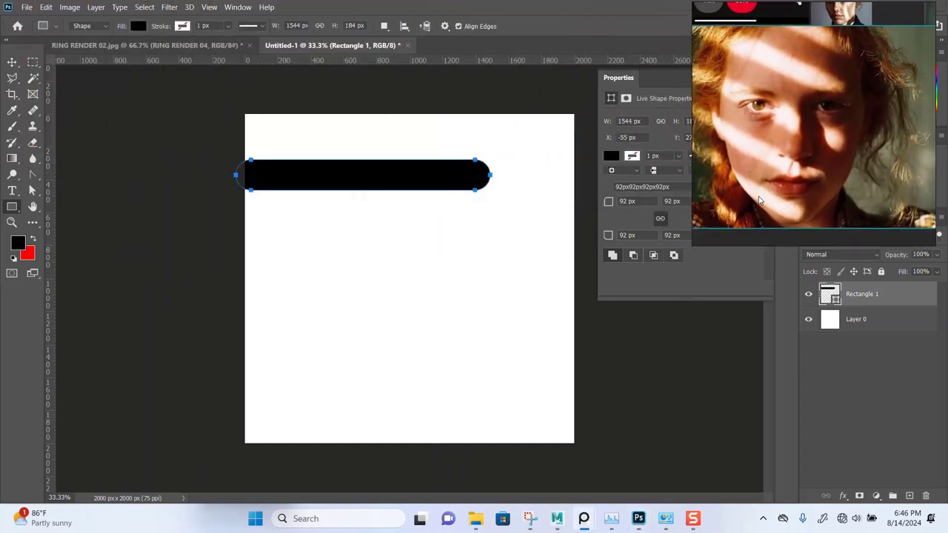
Duplicate Rectangle 1, hide the original, and rasterize the copy.
key("v")
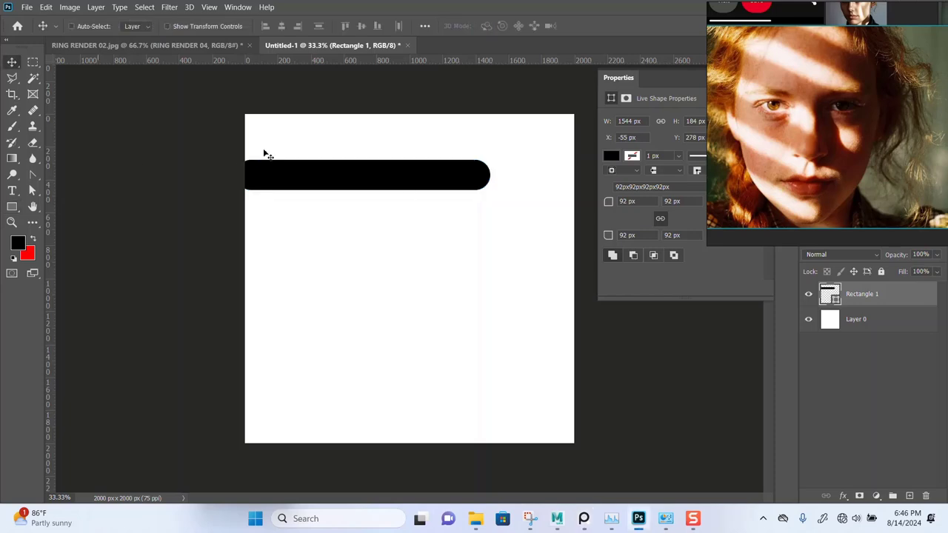
right_click(868, 299)
left_click(889, 303)
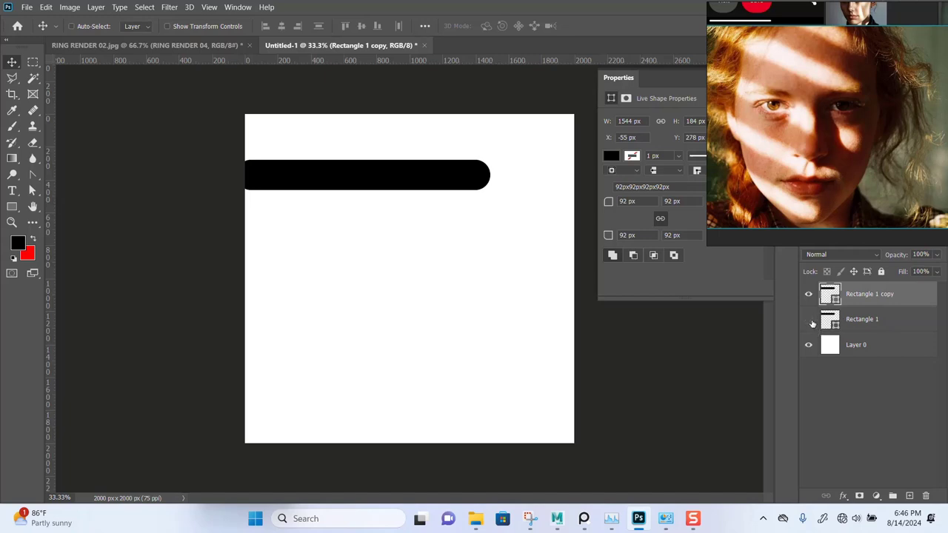
right_click(895, 295)
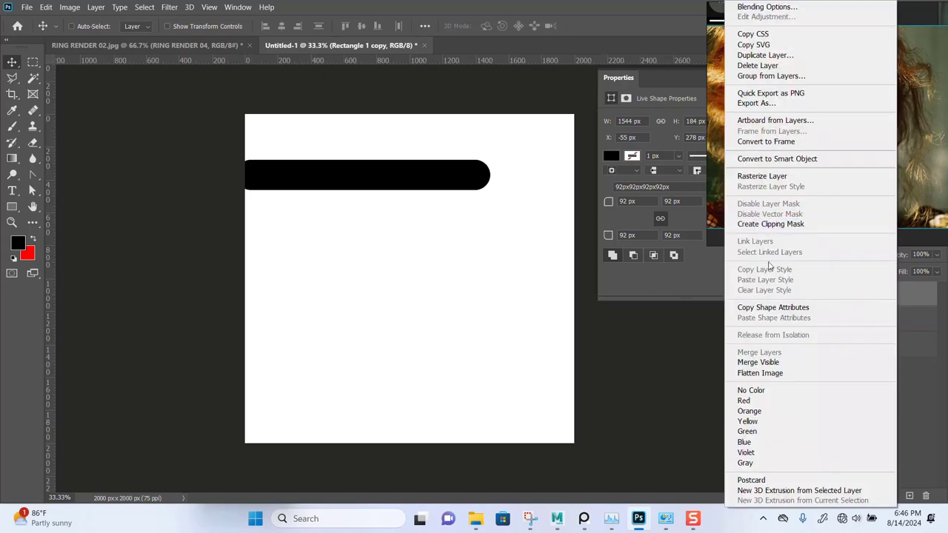
left_click(762, 176)
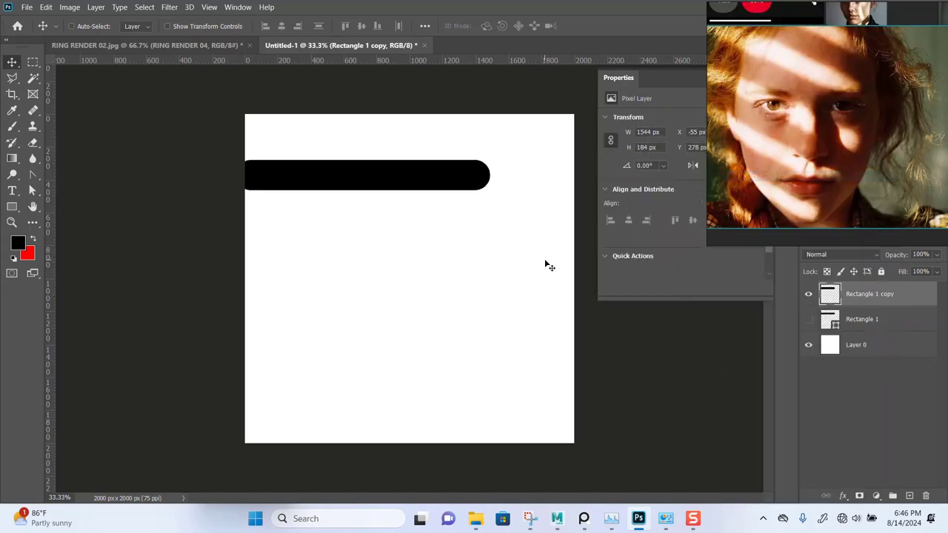
Make four more copies of the bar and move one near the canvas bottom.
left_click_drag(364, 187, 347, 186)
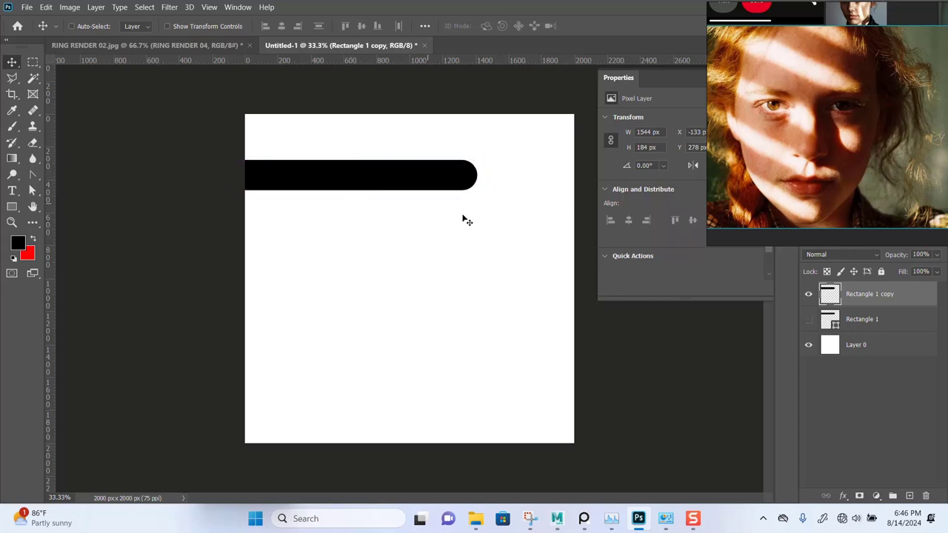
key("ctrl")
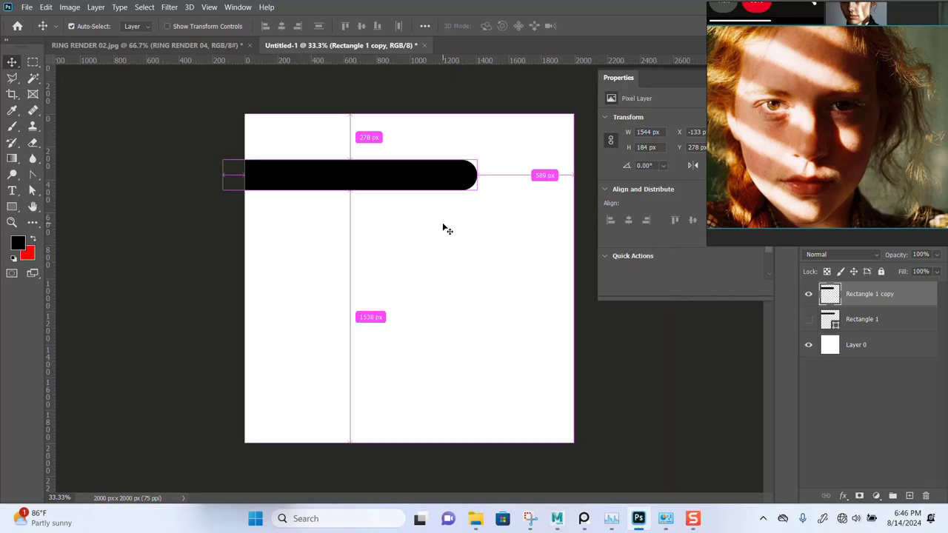
key("ctrl+j")
key("ctrl+j")
key("ctrl+j")
key("ctrl+j")
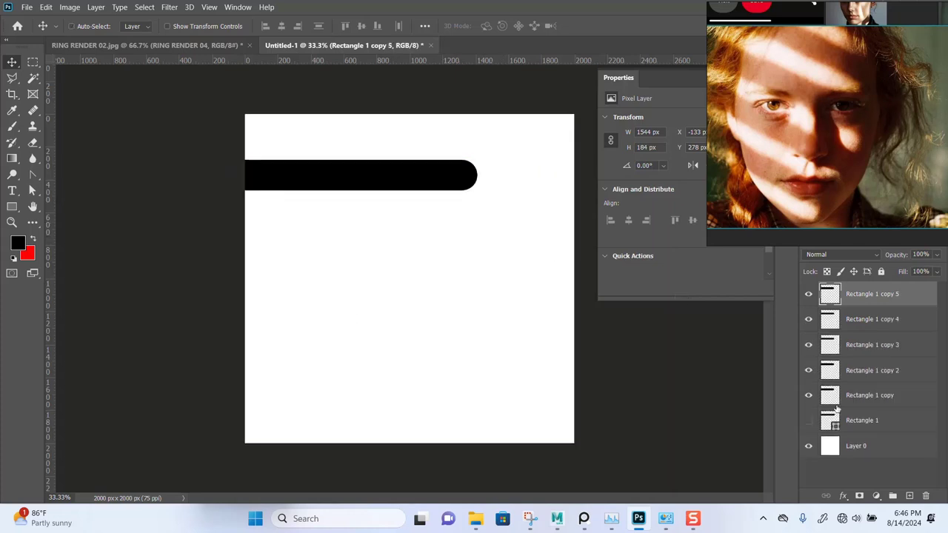
left_click(862, 404, "shift")
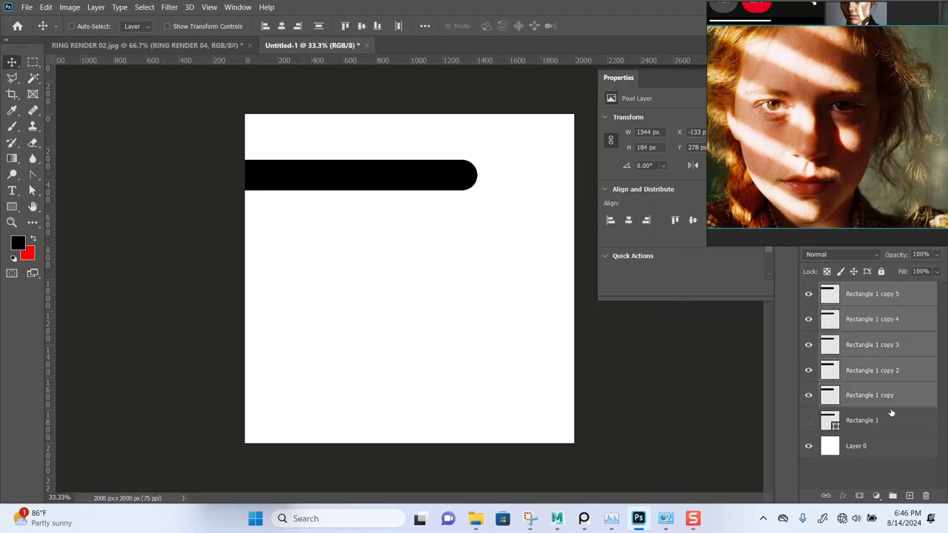
left_click(885, 400)
left_click_drag(370, 188, 360, 405)
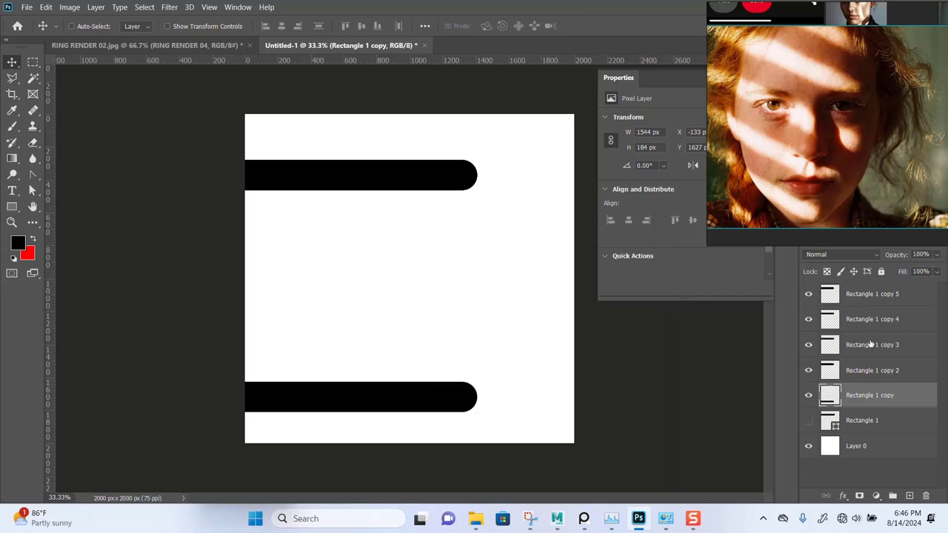
Distribute the five bars' vertical centres evenly and stretch them wider to the left.
left_click(845, 297, "shift")
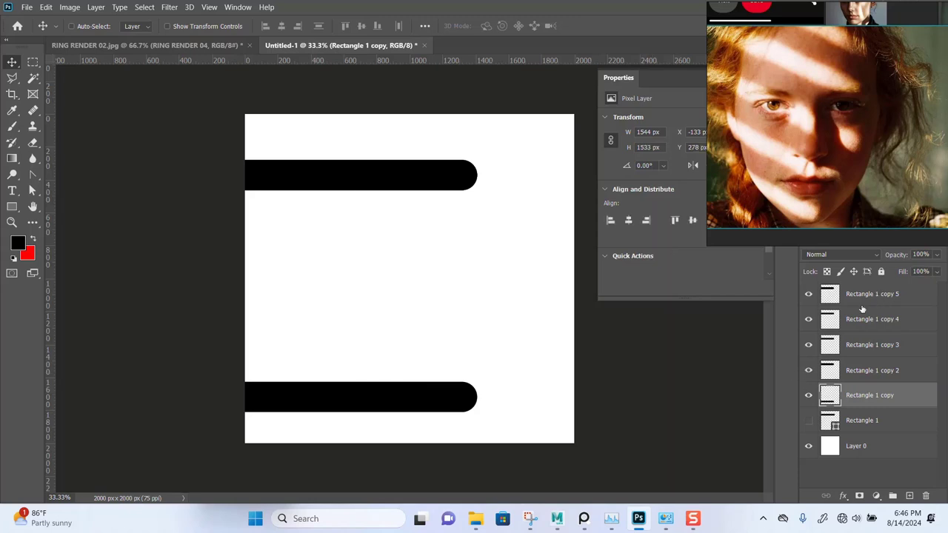
left_click(426, 27)
left_click(386, 98)
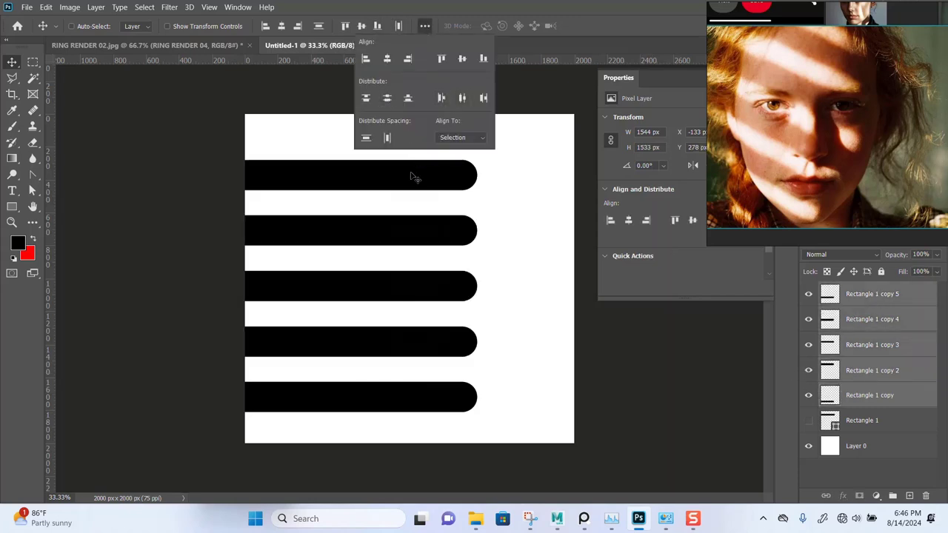
left_click(102, 119)
key("ctrl")
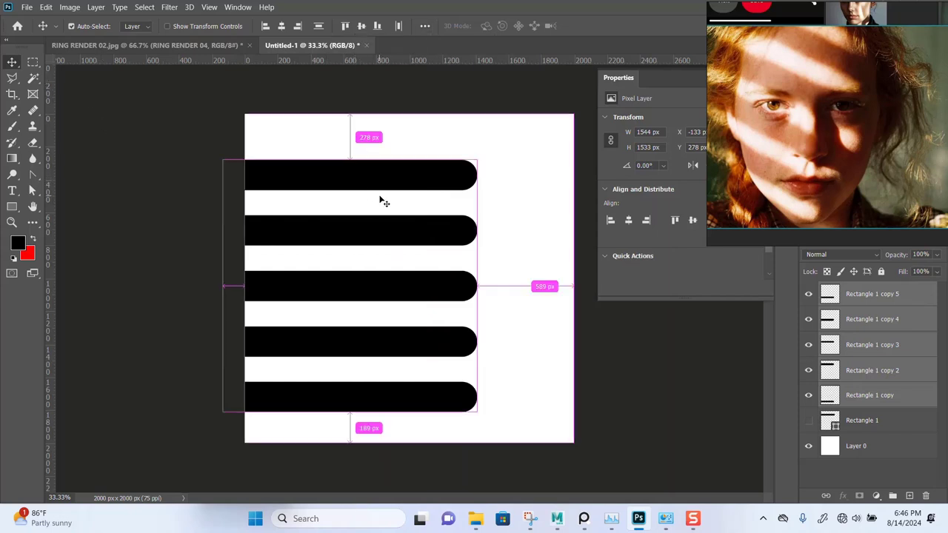
key("ctrl+t")
left_click_drag(222, 285, 165, 284)
Undo the widening and stretch the top bar out to the right.
key("Return")
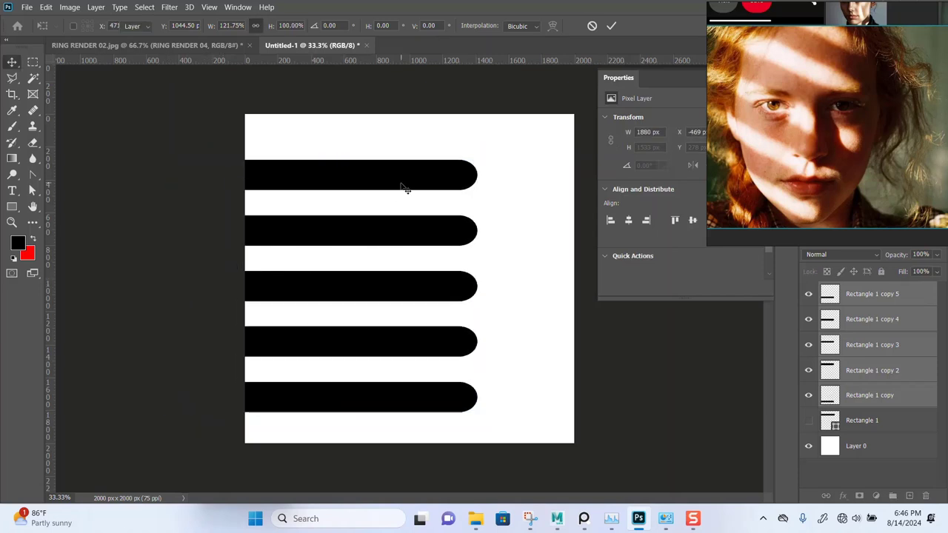
left_click_drag(415, 183, 436, 189)
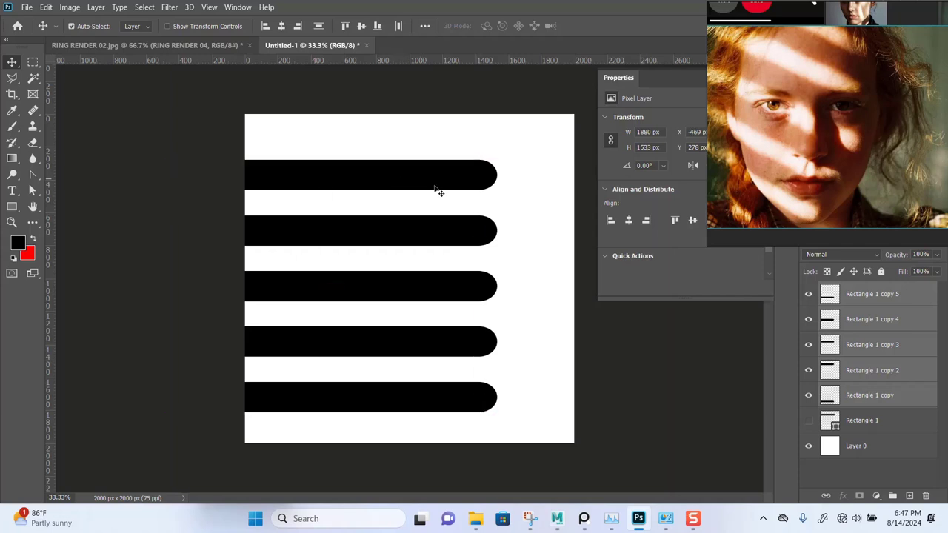
key("ctrl+z")
left_click(864, 300)
left_click_drag(334, 184, 471, 182, "ctrl")
key("ctrl+z")
mouse_move(455, 233)
left_mouse_down("ctrl")
mouse_move(436, 245)
mouse_move(464, 242)
left_mouse_up("ctrl")
Shorten the third and fourth bars and extend the bottom bar.
left_click(454, 297, "ctrl")
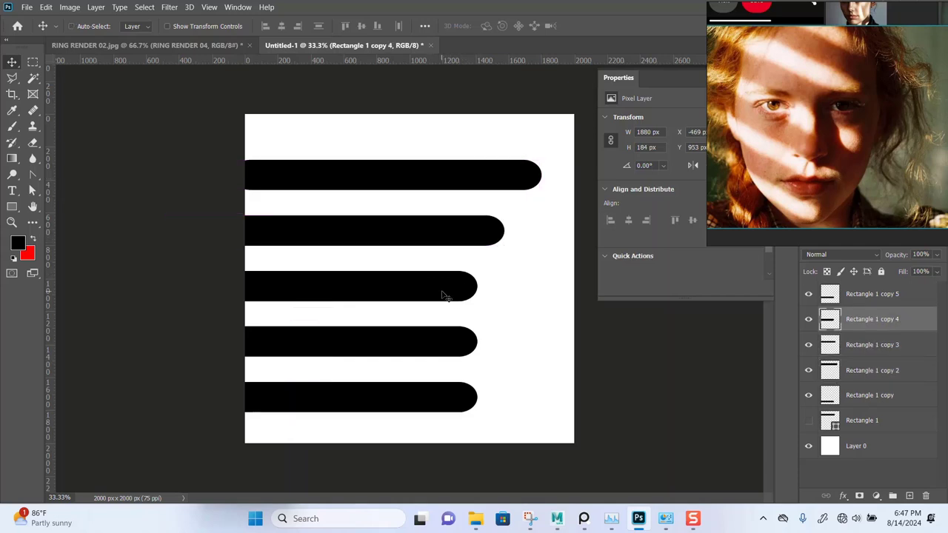
left_click_drag(444, 296, 422, 293, "ctrl")
left_click_drag(430, 349, 384, 351, "ctrl")
left_click(413, 398, "ctrl")
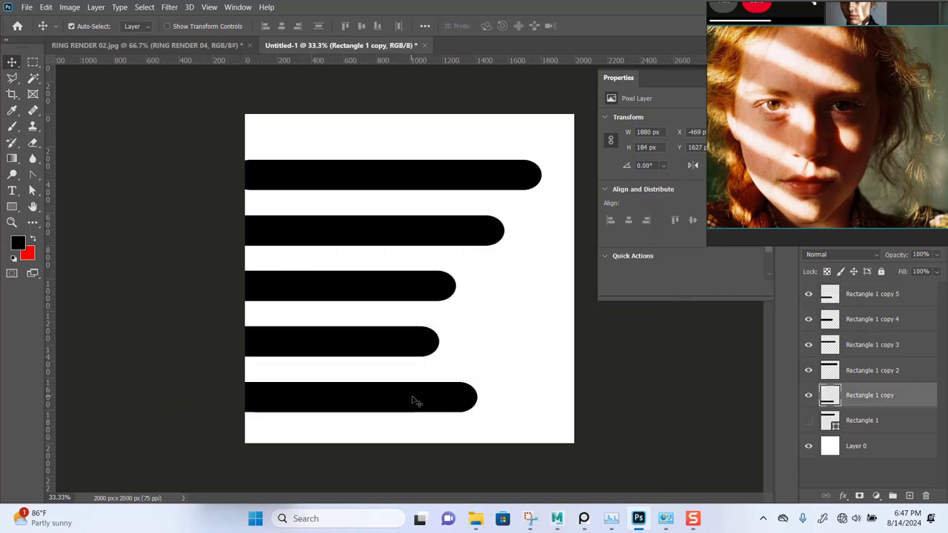
left_click_drag(419, 402, 448, 407, "ctrl")
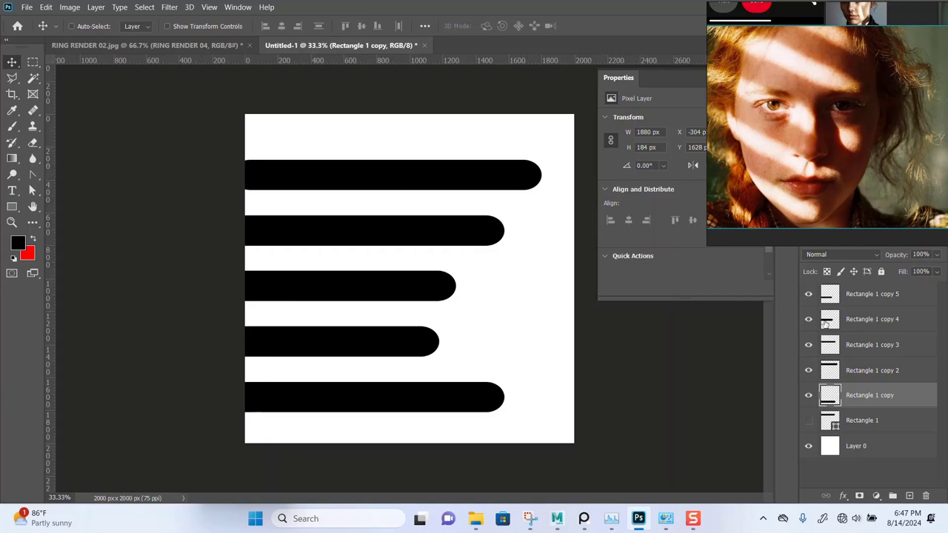
Group the five bars as Group 1 and duplicate it as Group 1 copy.
left_click(872, 297, "shift")
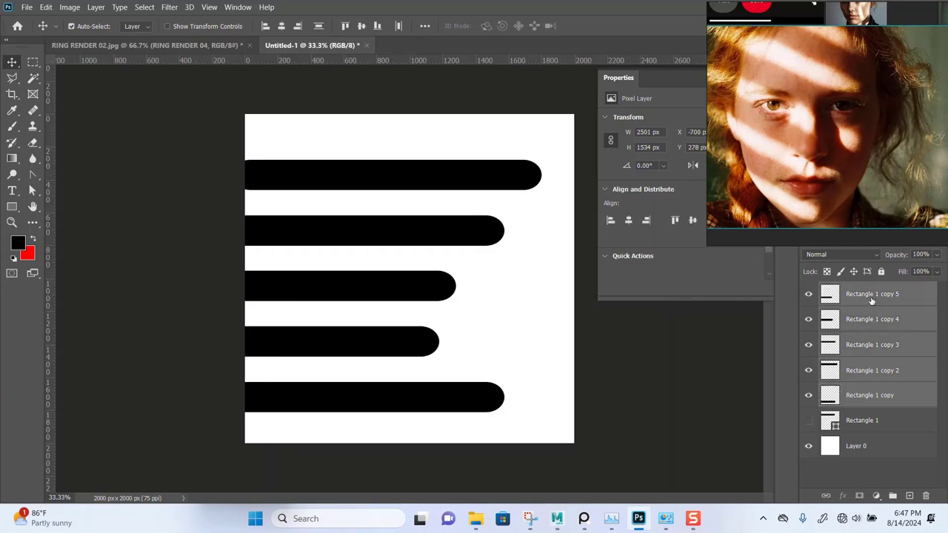
key("ctrl+g")
key("ctrl+j")
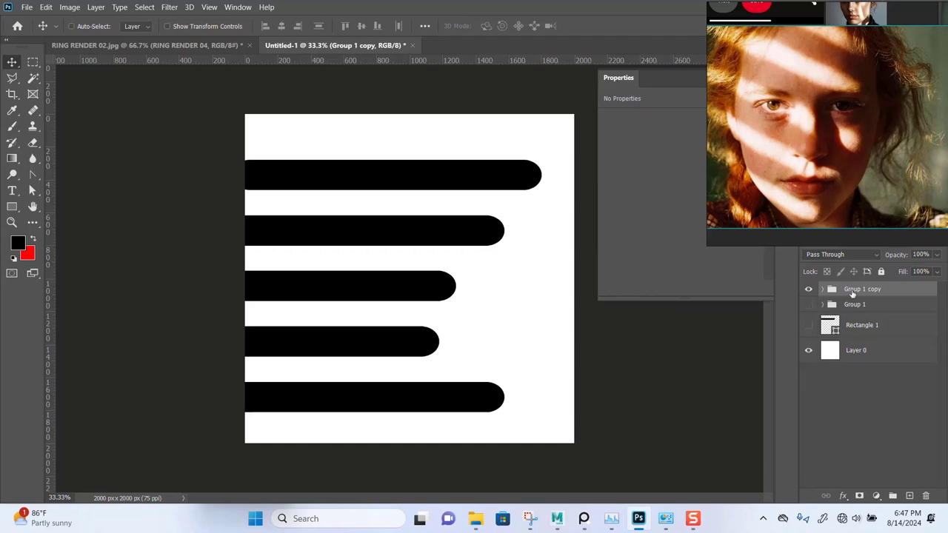
Convert Group 1 copy to a smart object and apply a 29.1-pixel Gaussian Blur smart filter.
right_click(866, 291)
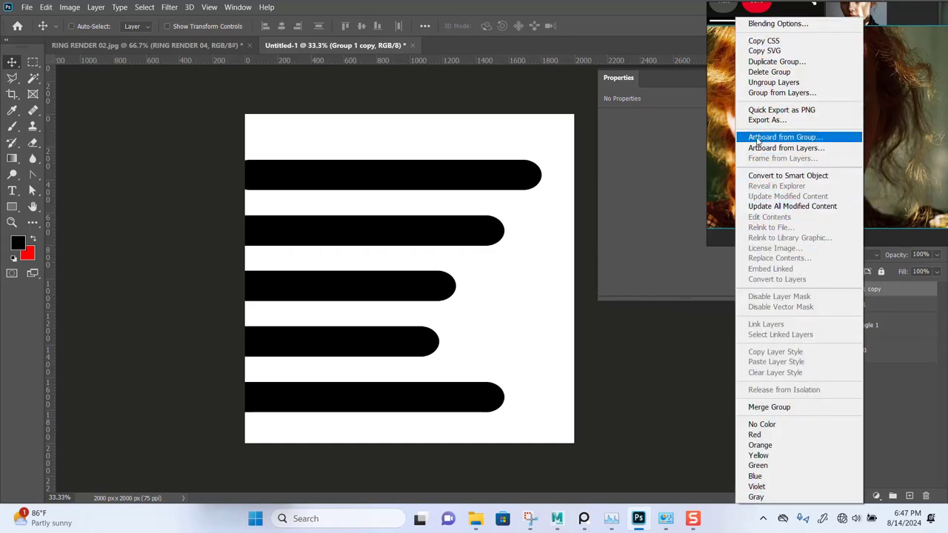
left_click(778, 177)
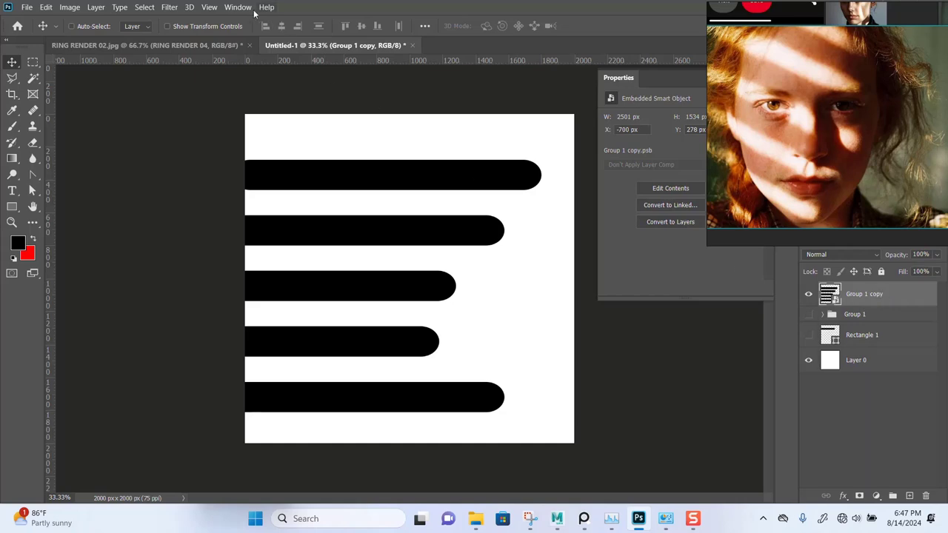
left_click(154, 8)
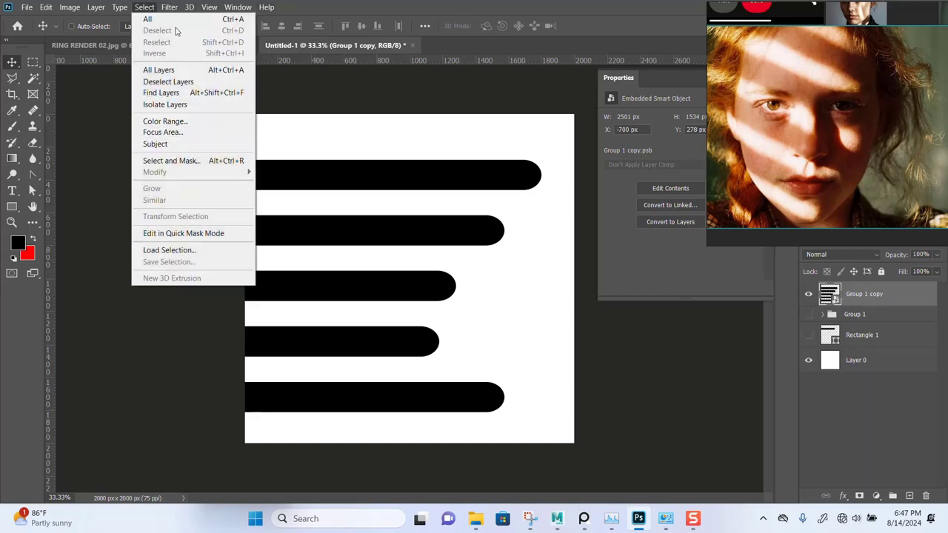
mouse_move(172, 9)
mouse_move(202, 151)
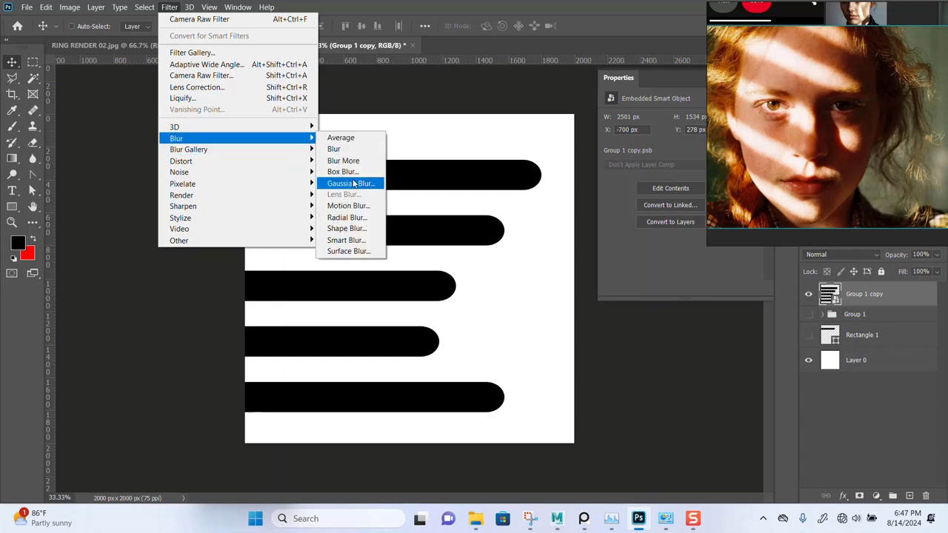
left_click(349, 183)
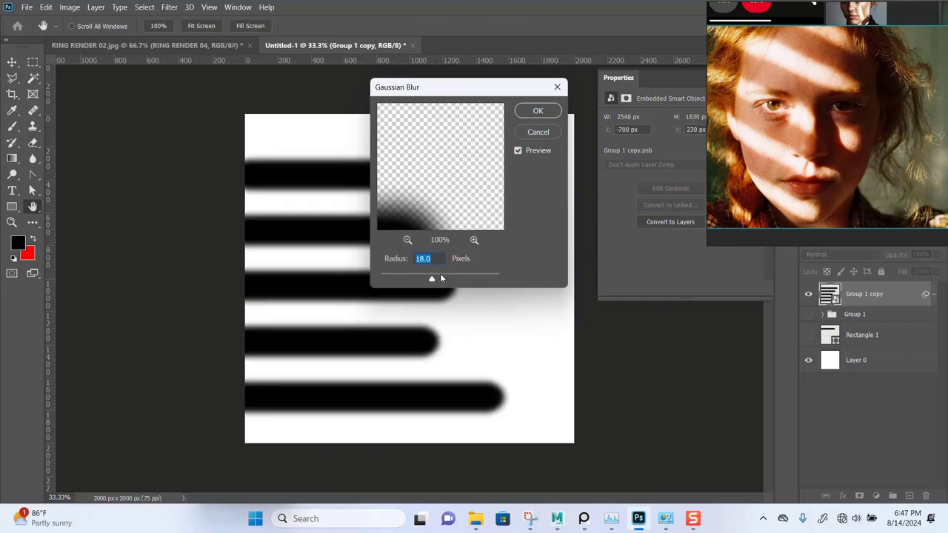
left_click(441, 279)
mouse_move(440, 279)
left_mouse_down()
mouse_move(431, 278)
mouse_move(441, 280)
left_mouse_up()
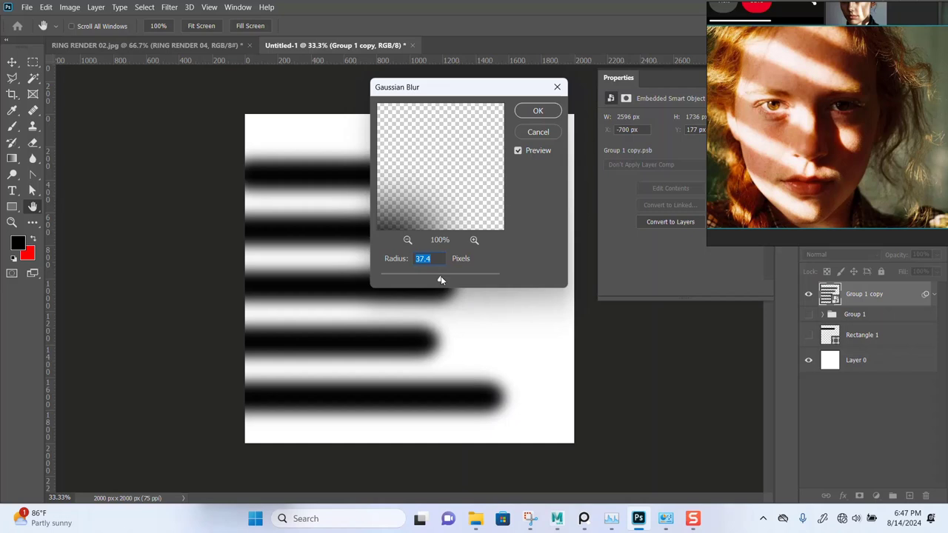
left_click_drag(441, 279, 437, 279)
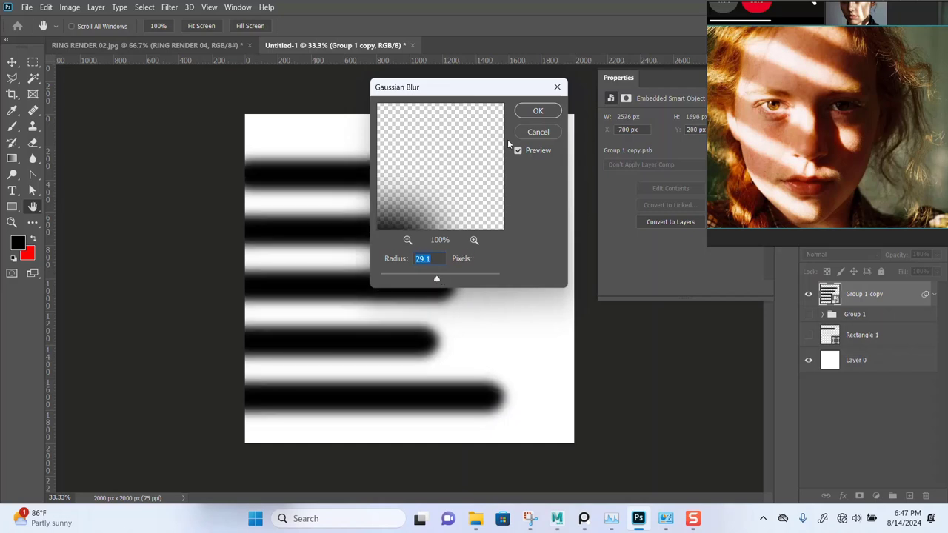
left_click(530, 114)
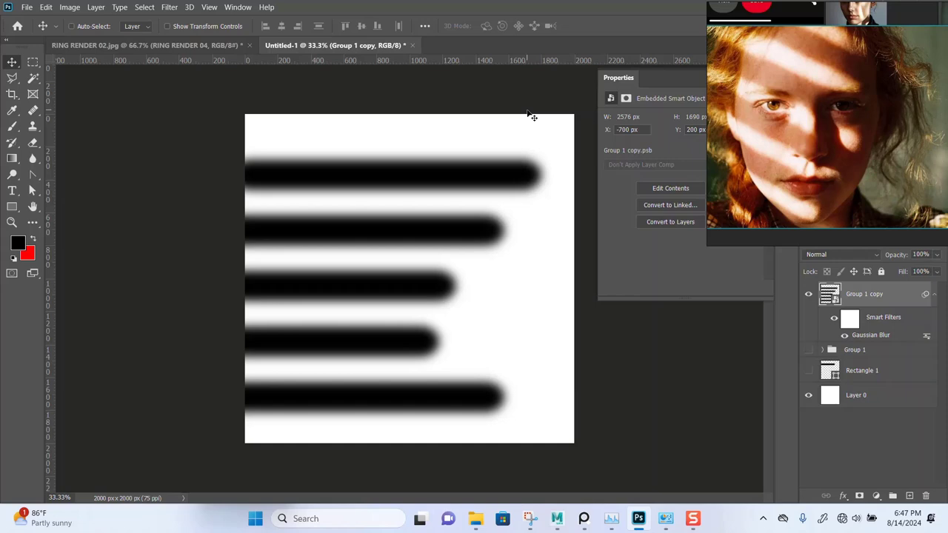
Save the blurred stripes as LIGHT BLOCKER JPEG, quality 12, in Desktop\BACK DROP HDRI.
left_click(26, 6)
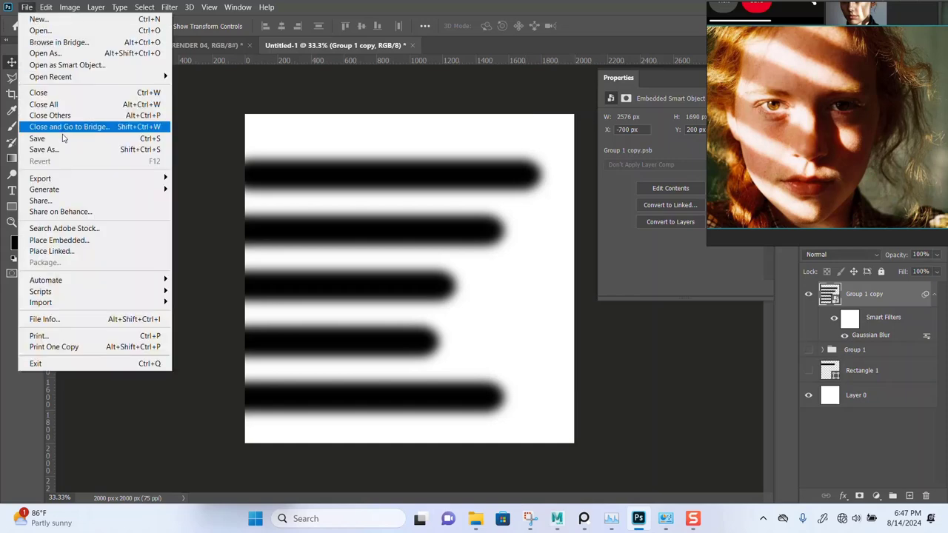
left_click(63, 139)
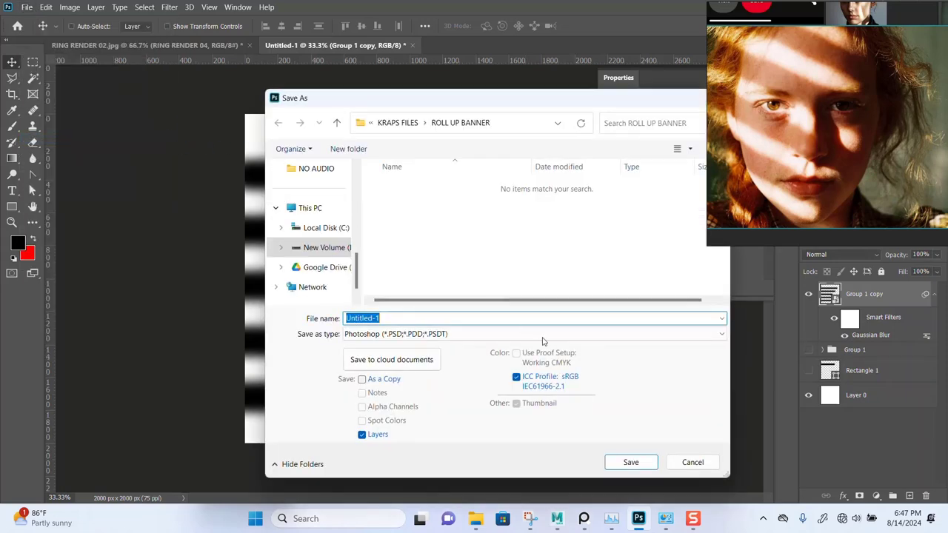
left_click(433, 335)
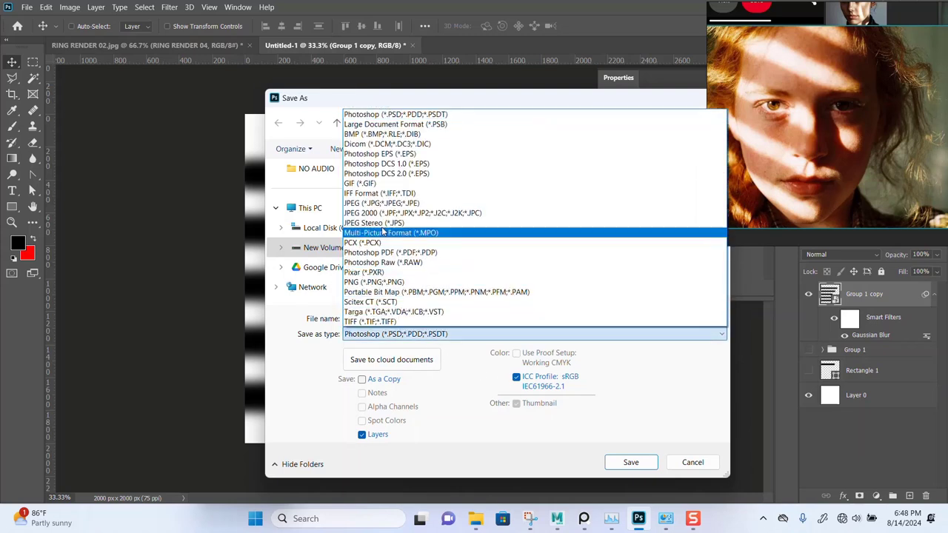
left_click(382, 203)
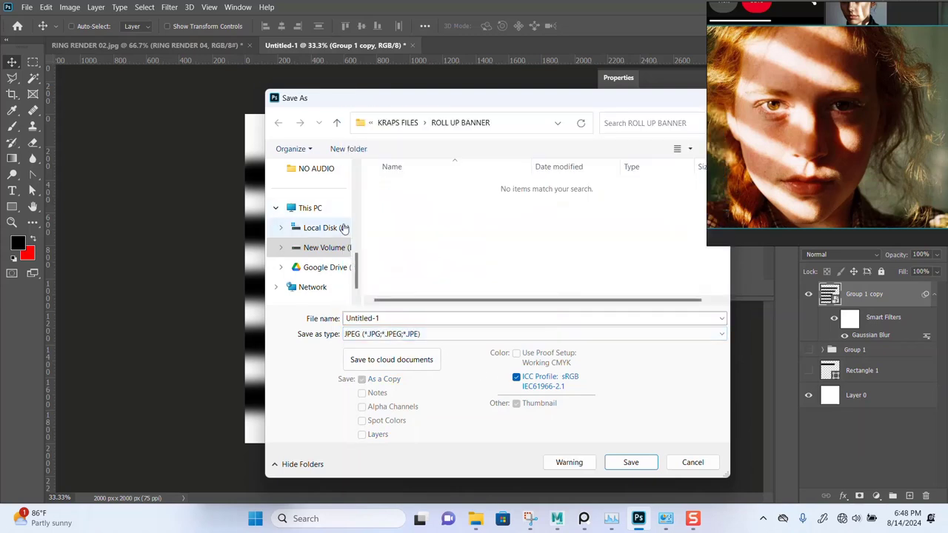
scroll(318, 189, "up", 3)
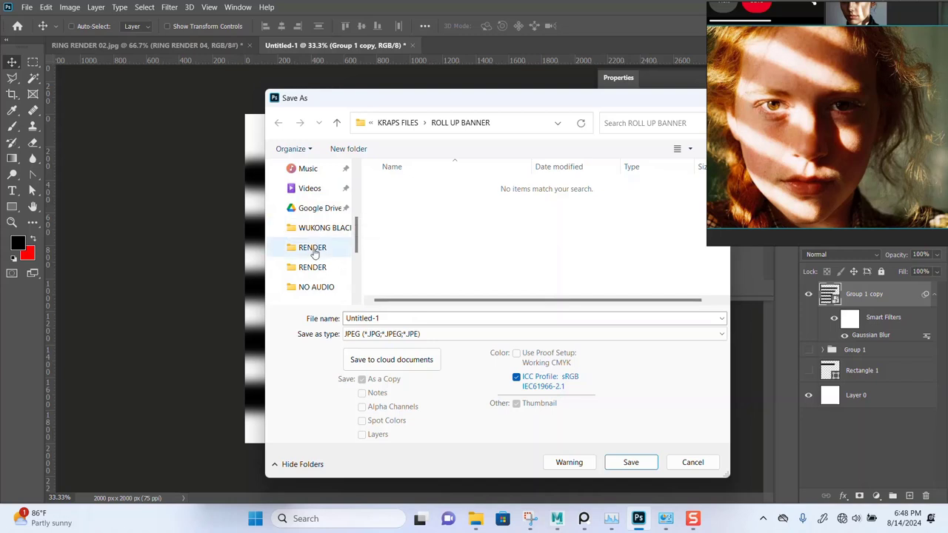
scroll(309, 229, "up", 4)
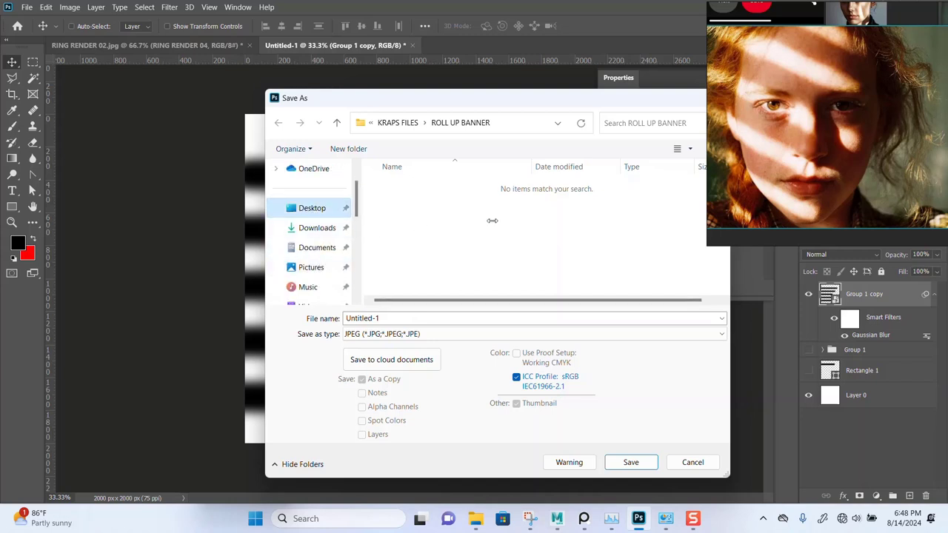
double_click(476, 194)
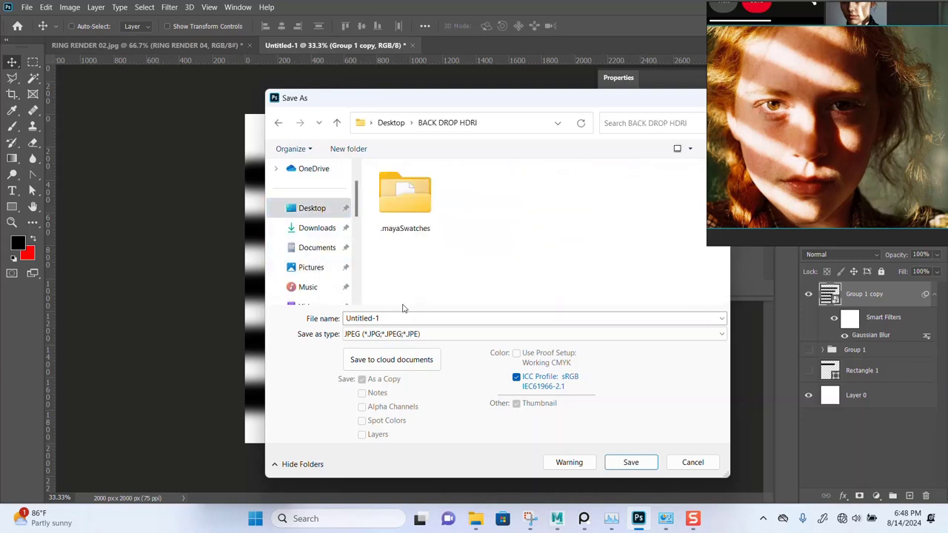
left_click(399, 318)
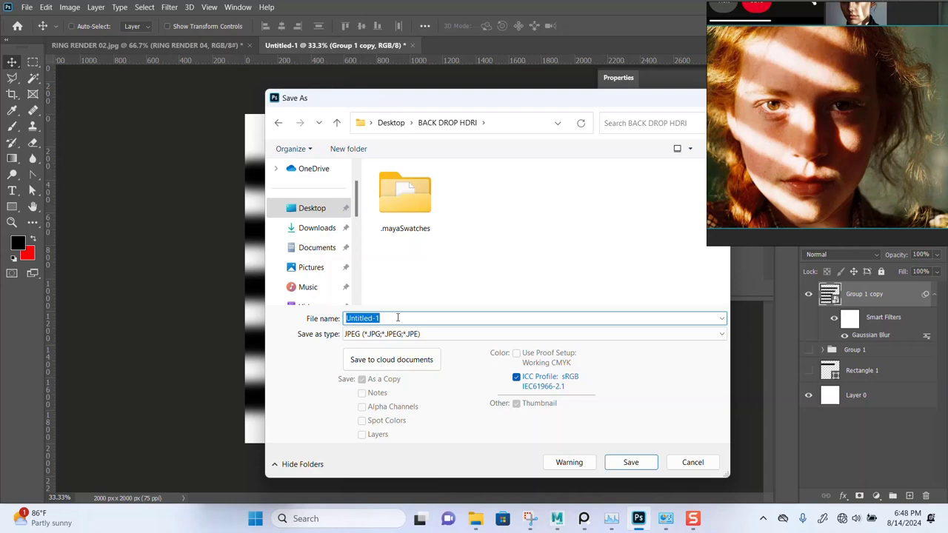
type("D")
key("Return")
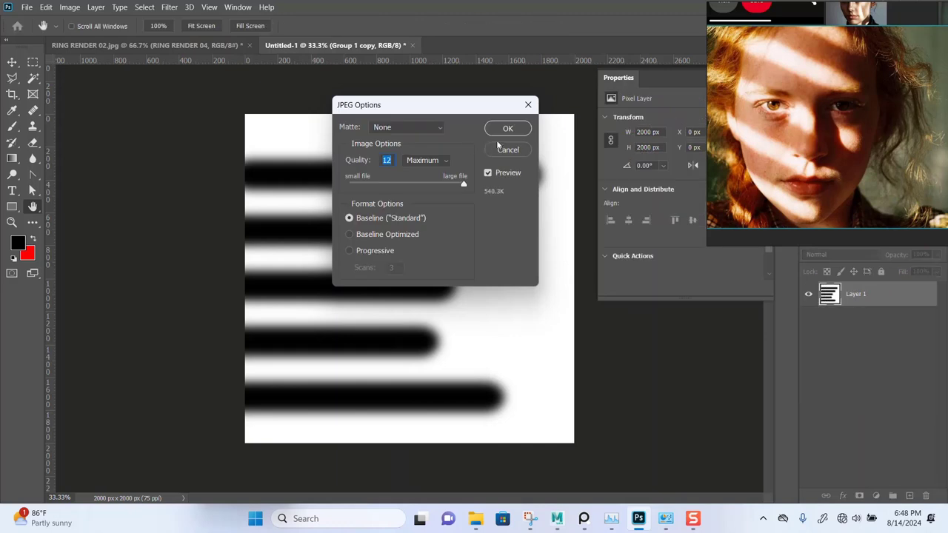
left_click(504, 130)
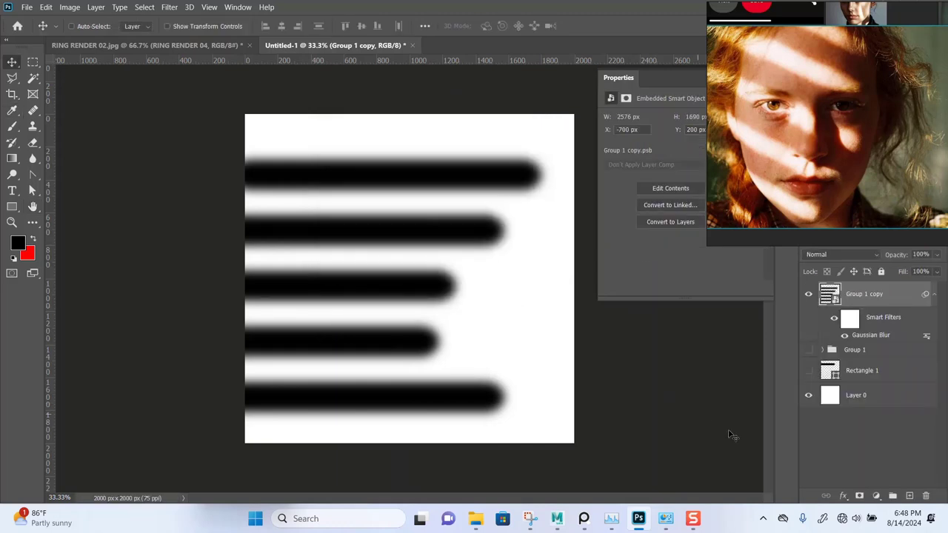
Return to Maya and restore the minimized Light Manager window.
mouse_move(557, 518)
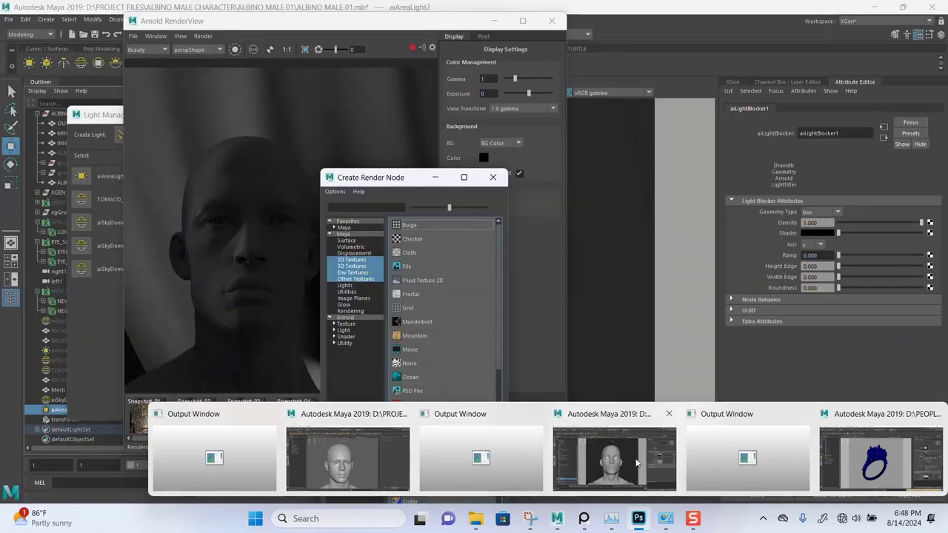
left_click(647, 459)
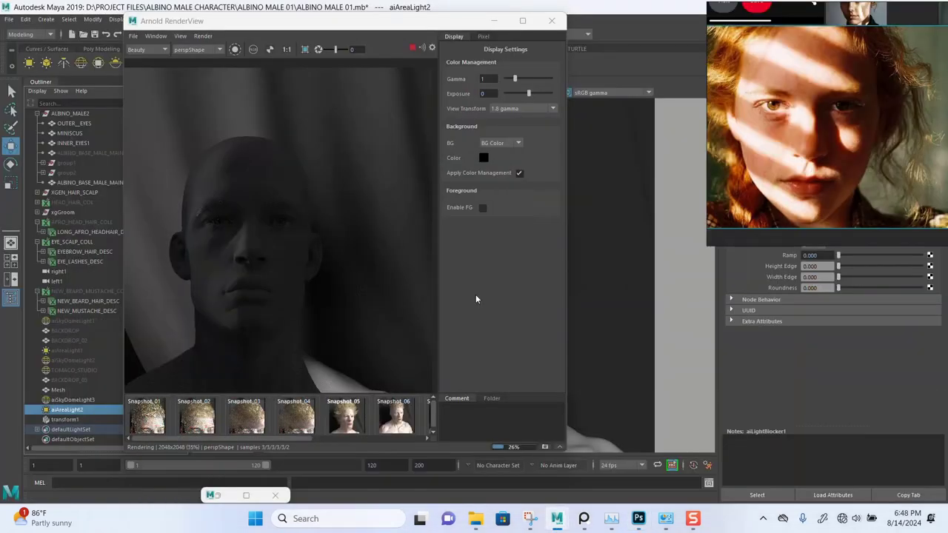
left_click(216, 495)
key("Return")
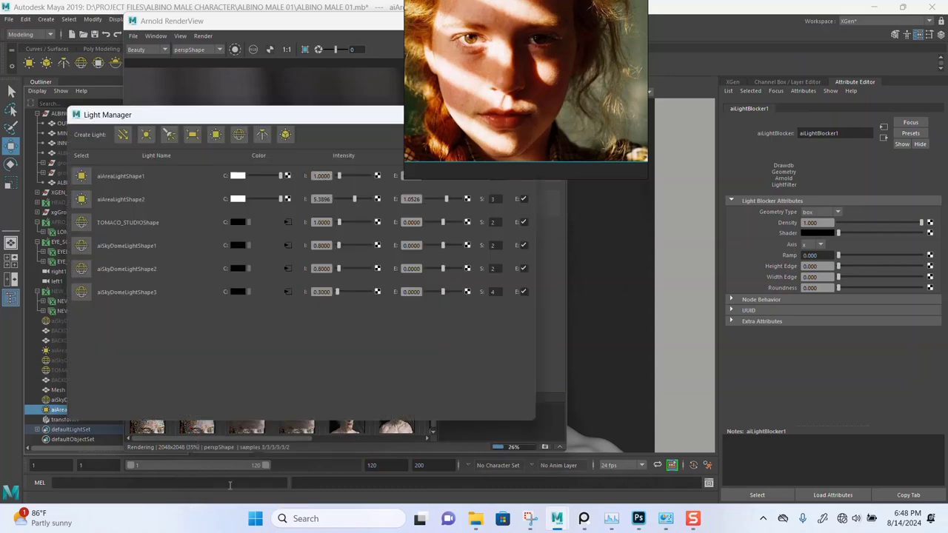
Map a File texture to aiLightBlocker1's shader loading BACK DROP HDRI\LIGHT BLOCKER.jpg.
left_click(930, 233)
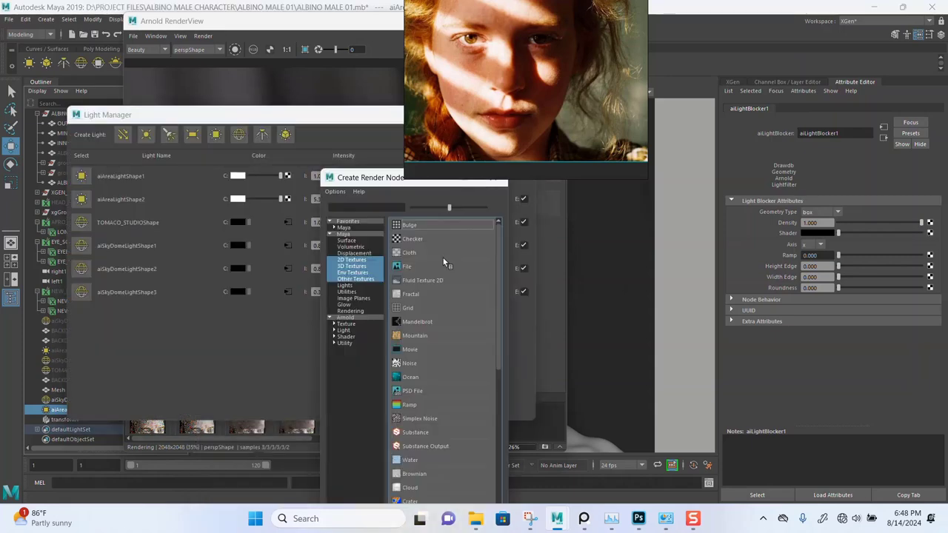
left_click(446, 266)
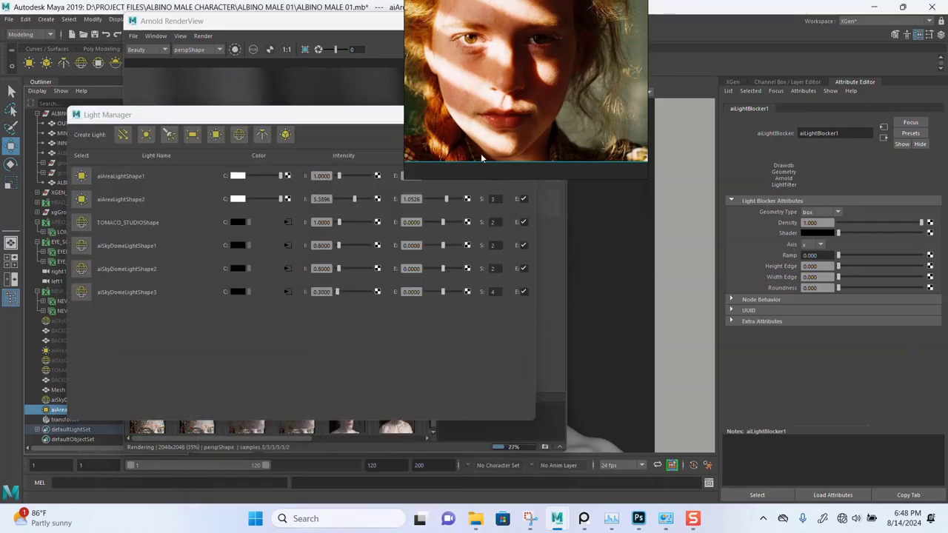
left_click_drag(481, 153, 706, 143)
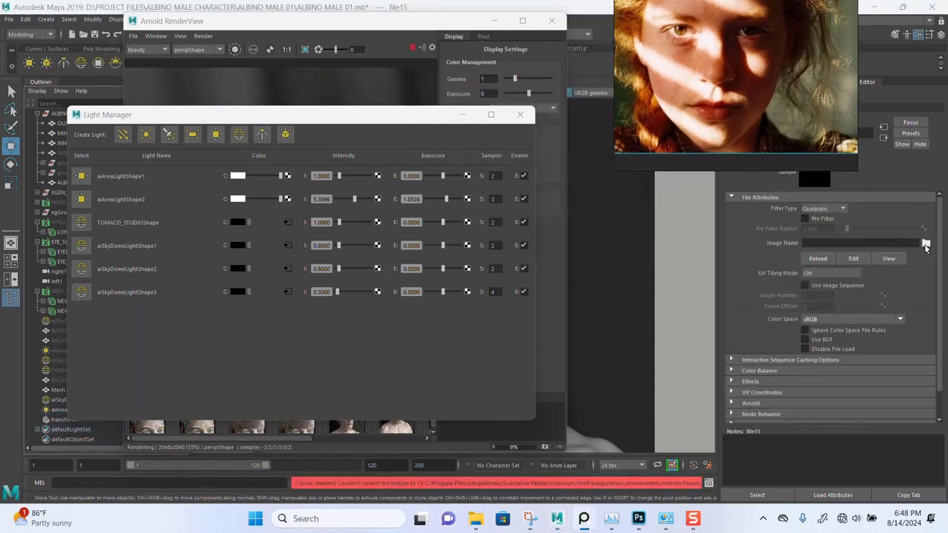
left_click(925, 244)
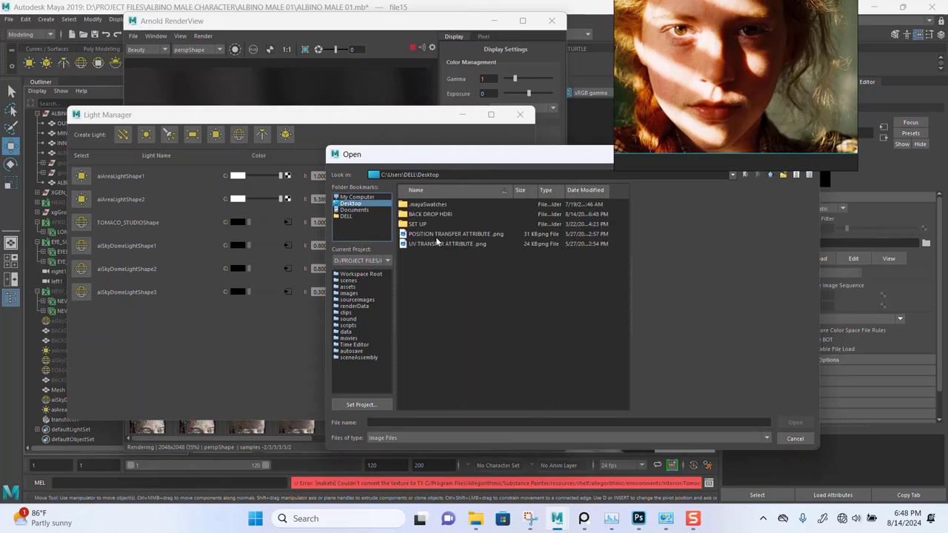
double_click(438, 215)
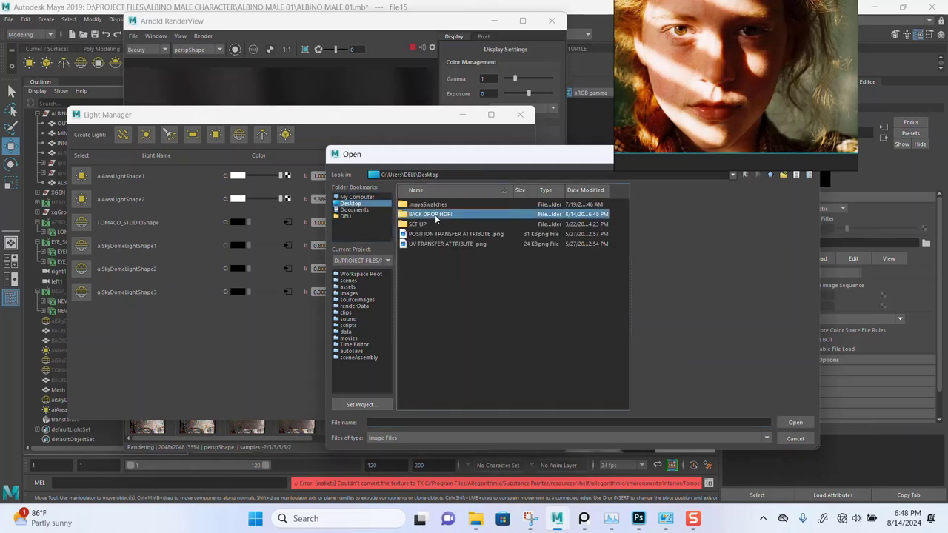
left_click(432, 216)
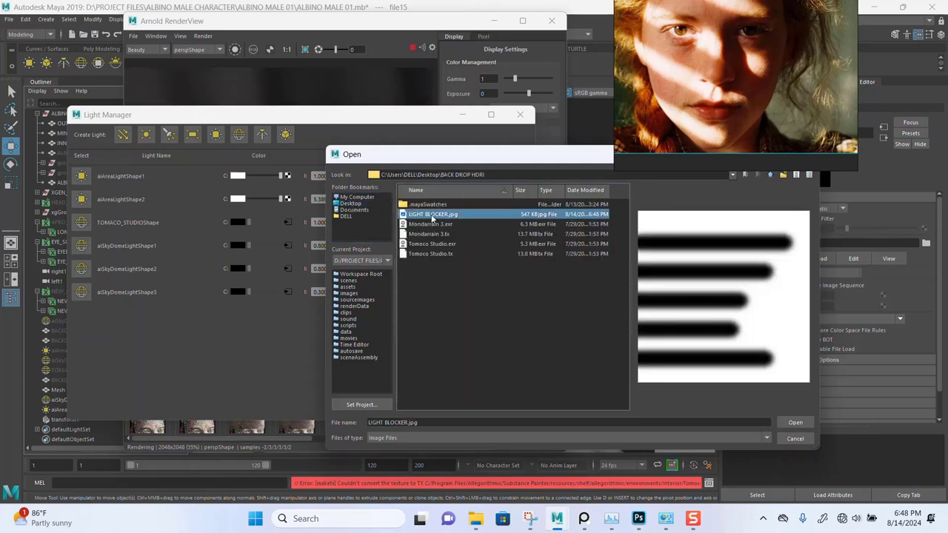
left_click(788, 422)
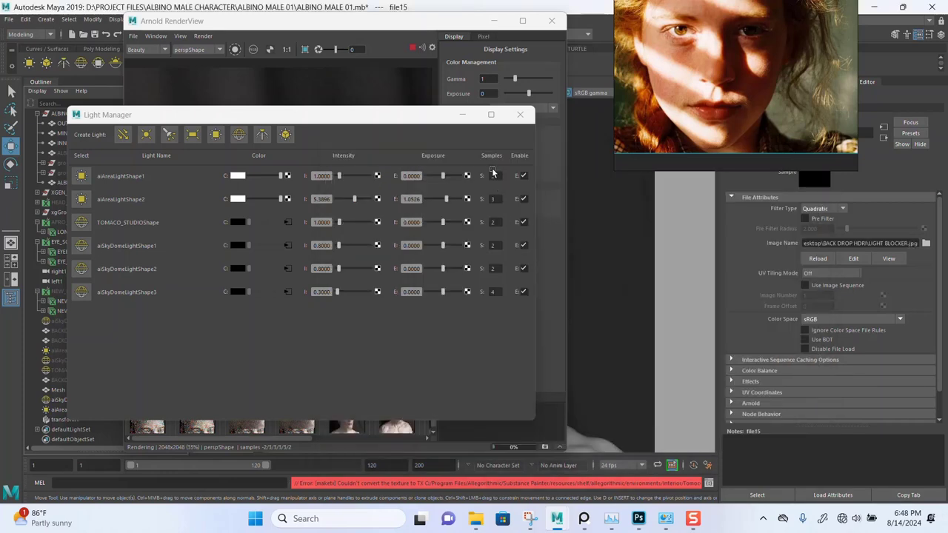
Minimize the Light Manager and enable Invert under the file texture's Effects settings.
left_click(464, 116)
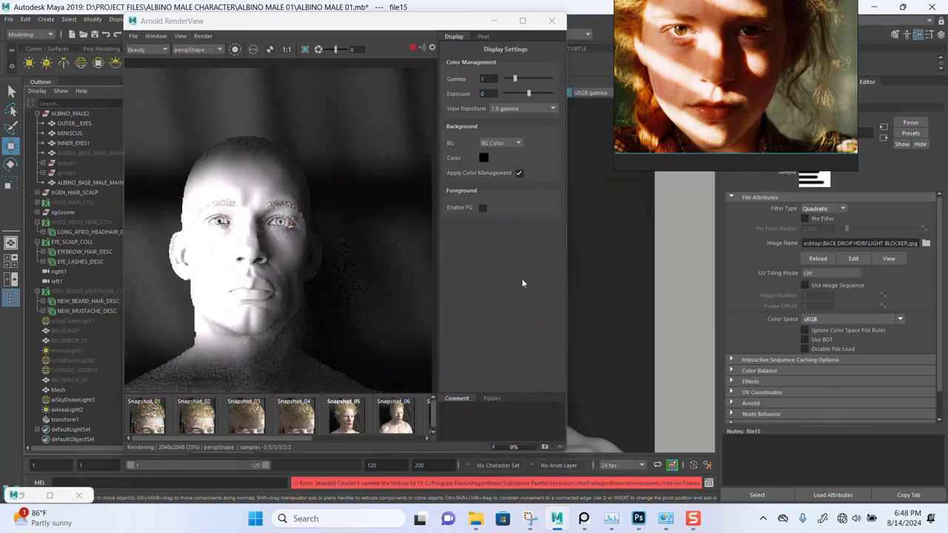
scroll(246, 256, "down", 2)
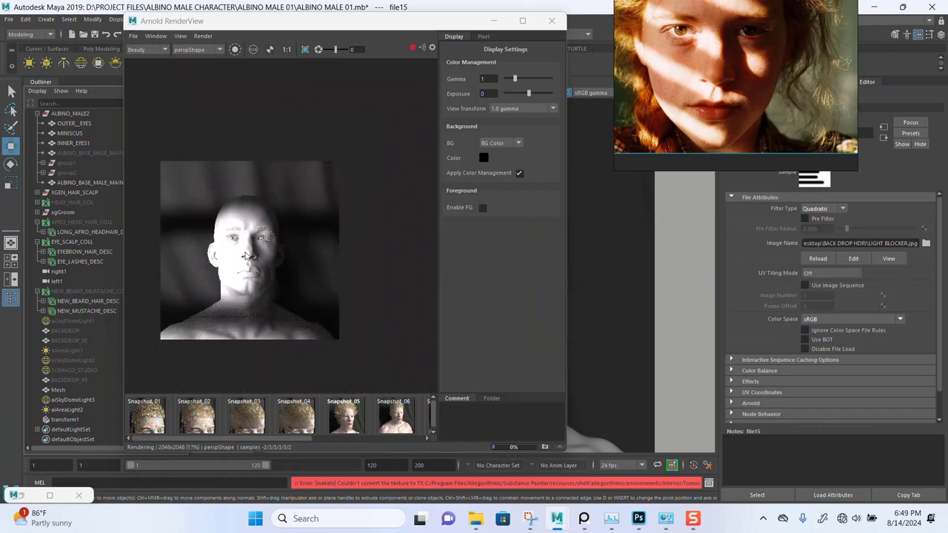
scroll(247, 257, "up", 2)
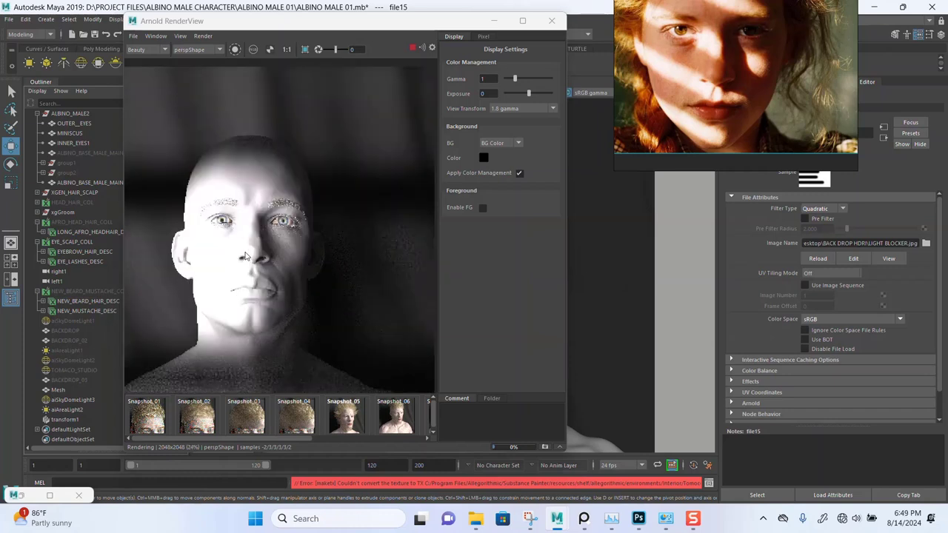
scroll(247, 257, "down", 1)
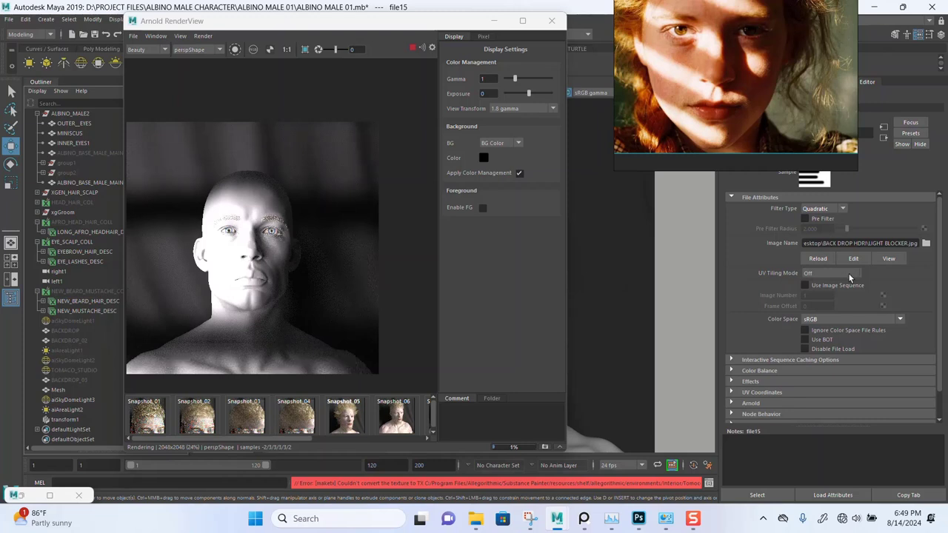
scroll(770, 349, "down", 2)
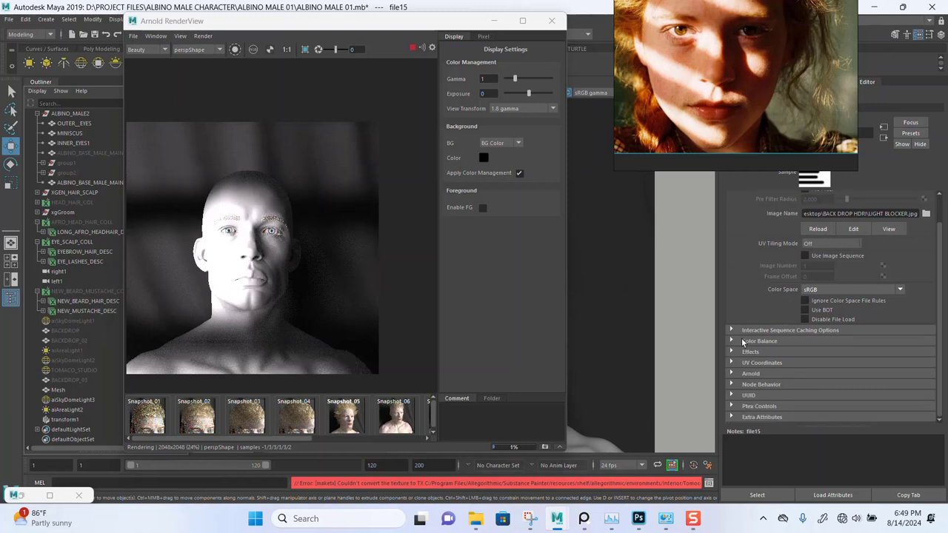
left_click(743, 341)
scroll(812, 386, "down", 2)
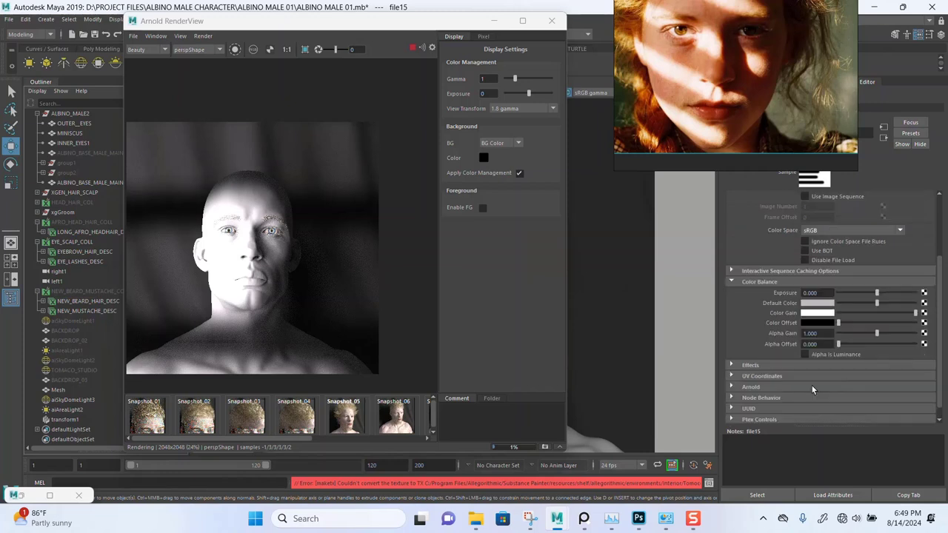
left_click(769, 363)
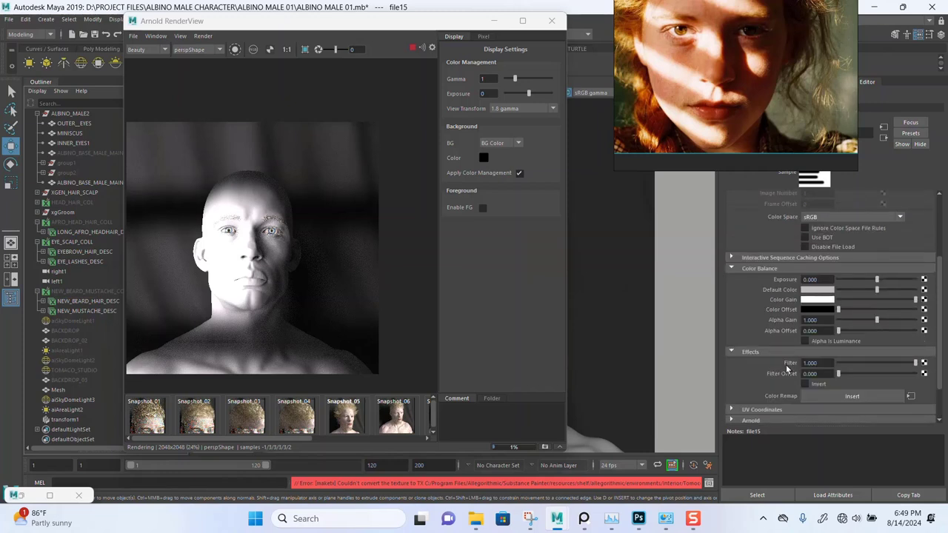
left_click(805, 385)
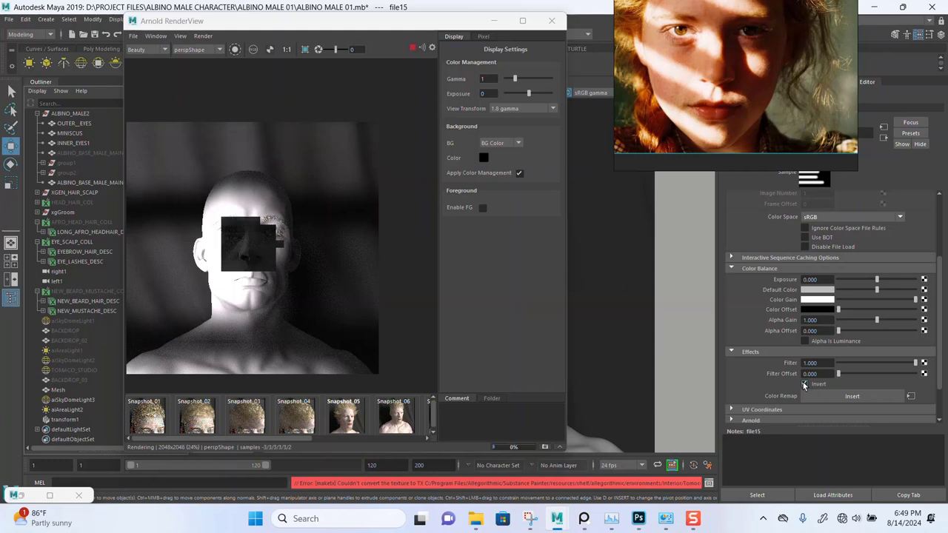